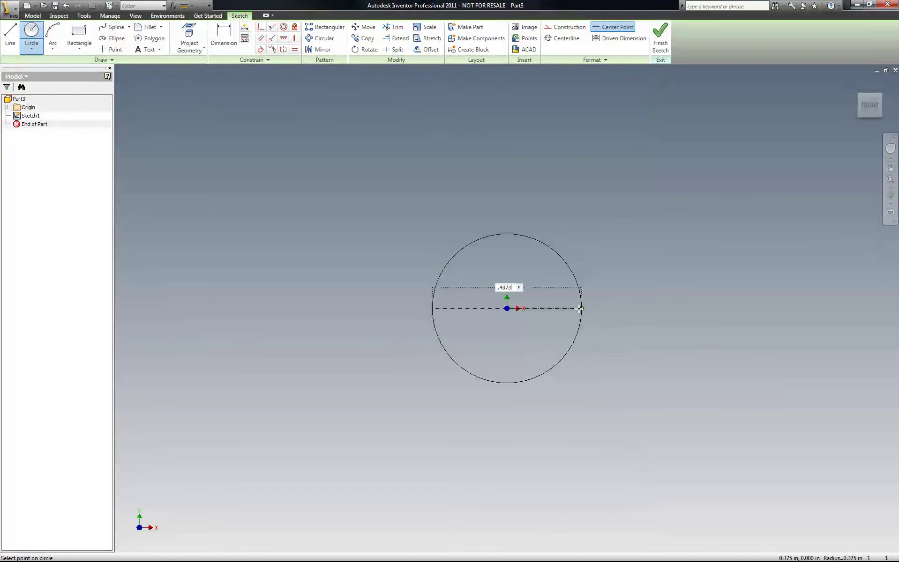
Step: Complete the center-point circle at the sketch origin with a 0.4373 in diameter
{"action": "key", "text": "Return"}
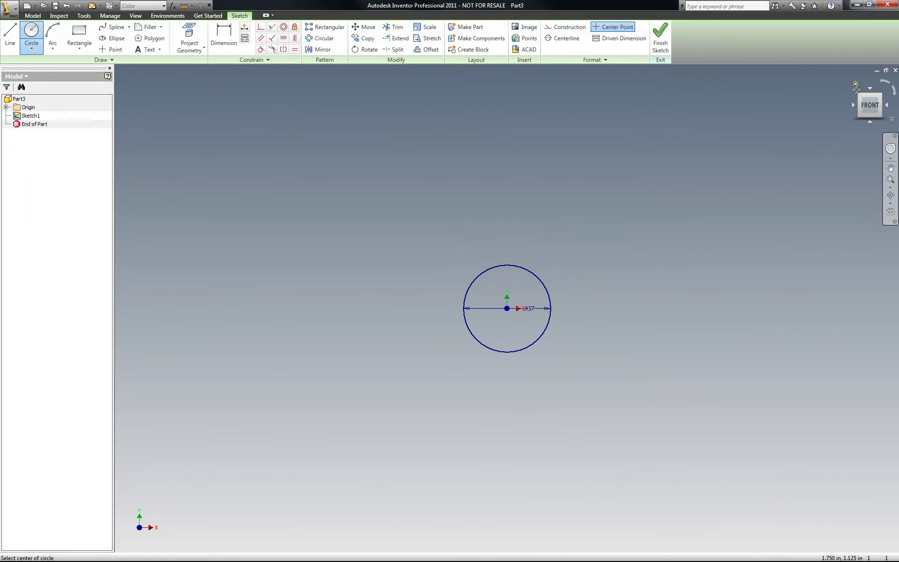
Step: Orient the view square to the circle's sketch plane and define that front view as the Top view
{"action": "left_click", "coordinate": [854, 85]}
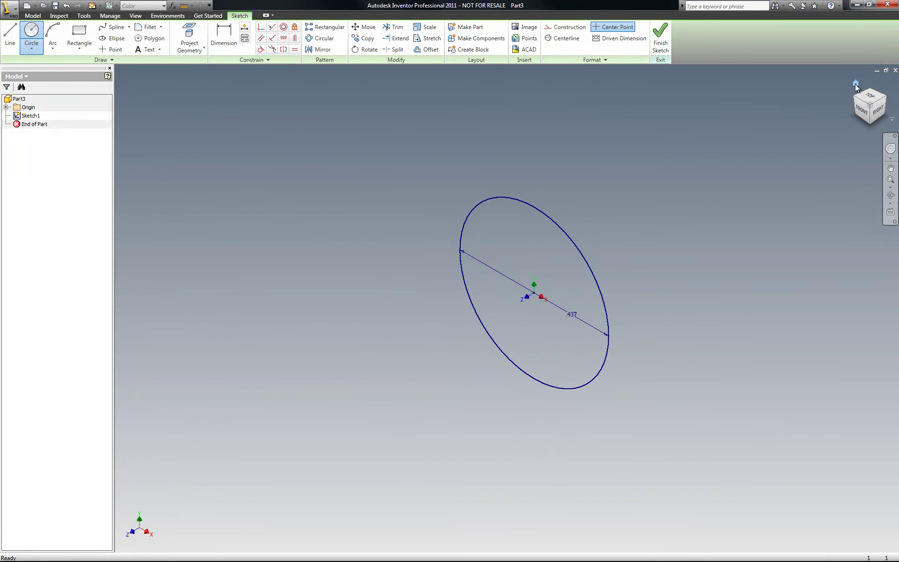
{"action": "left_click", "coordinate": [862, 112]}
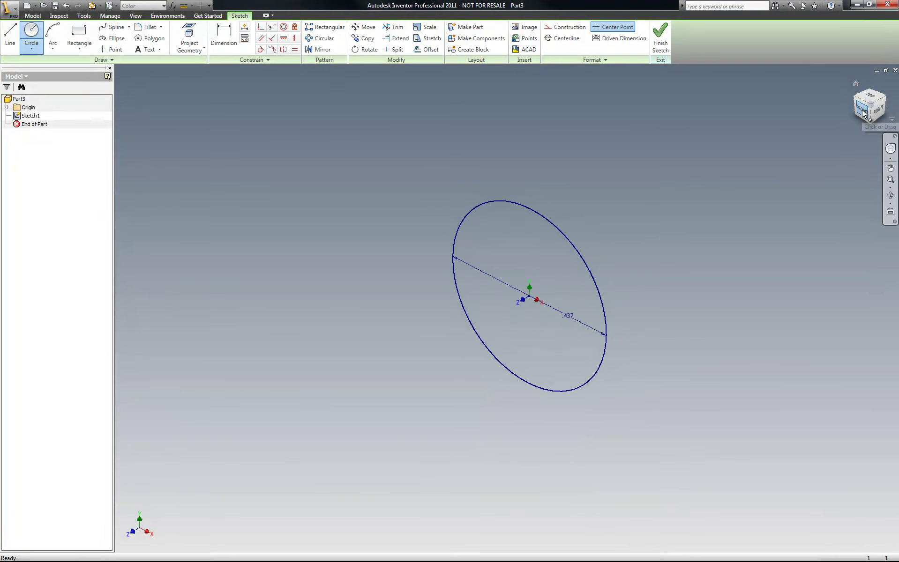
{"action": "right_click", "coordinate": [856, 82]}
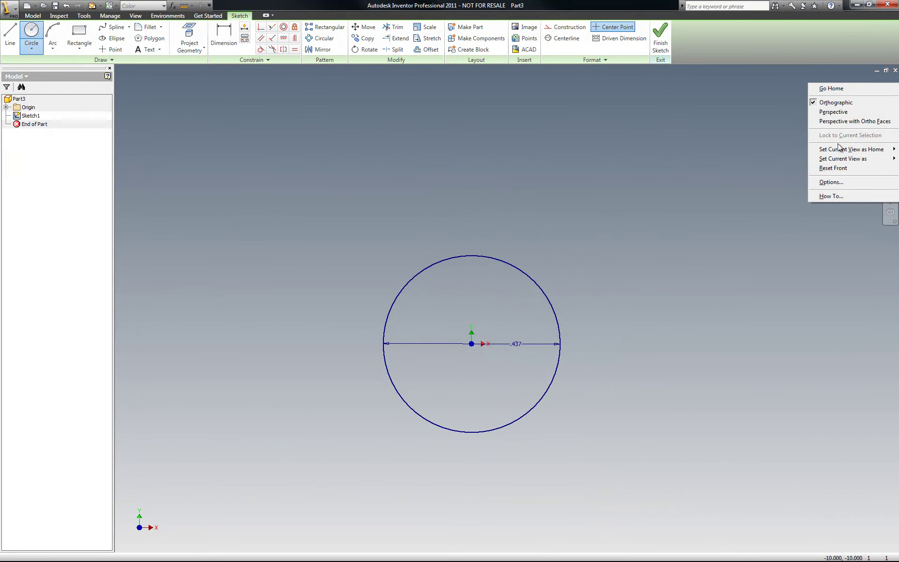
{"action": "mouse_move", "coordinate": [841, 161]}
{"action": "left_click", "coordinate": [791, 159]}
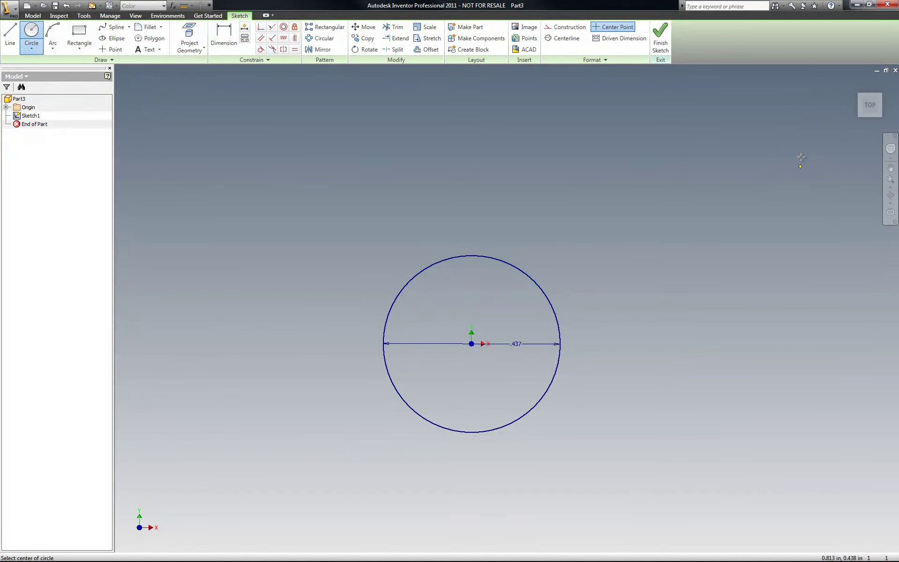
Step: Orient the model to the isometric view between Top, Left and Front and set it as the home view with fixed distance
{"action": "left_click", "coordinate": [860, 115]}
{"action": "left_click", "coordinate": [881, 99]}
{"action": "left_click", "coordinate": [870, 115]}
{"action": "left_click", "coordinate": [860, 97]}
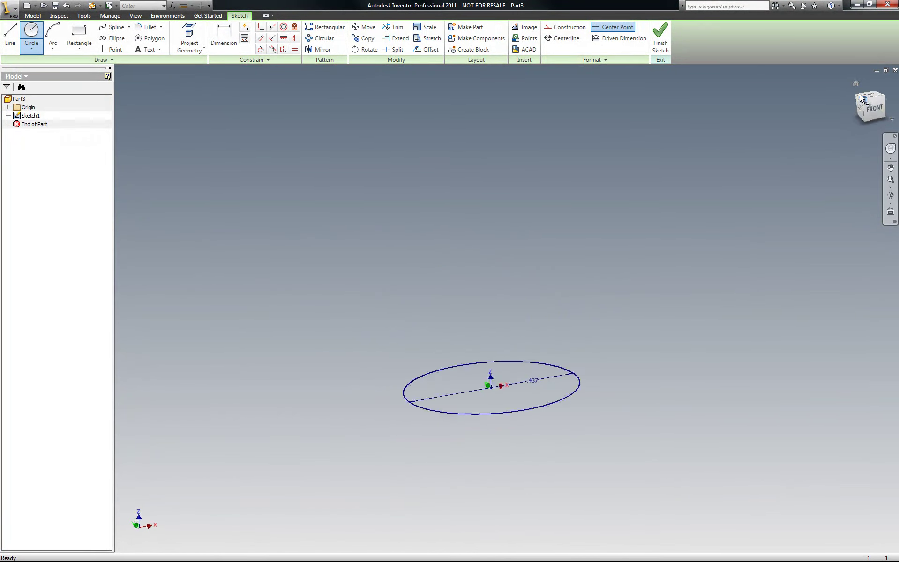
{"action": "right_click", "coordinate": [856, 82]}
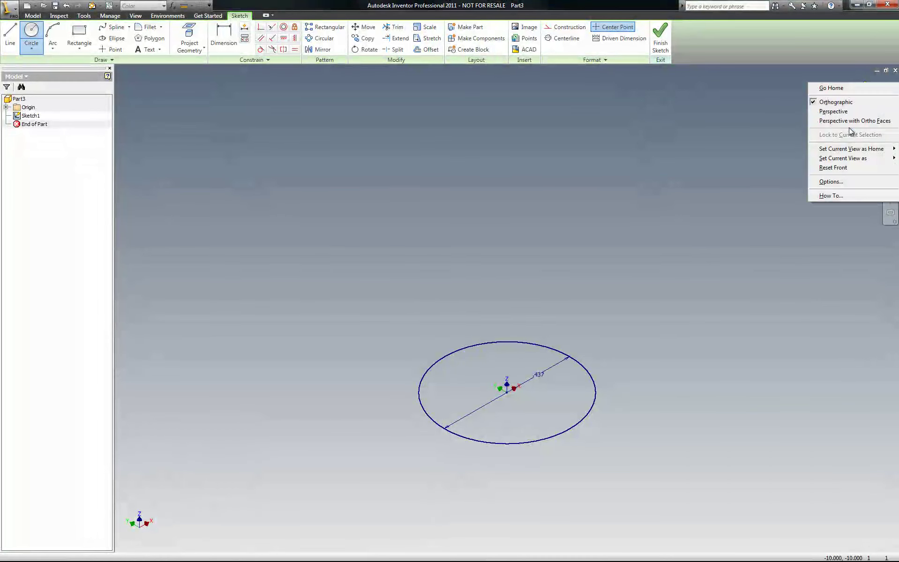
{"action": "mouse_move", "coordinate": [846, 150]}
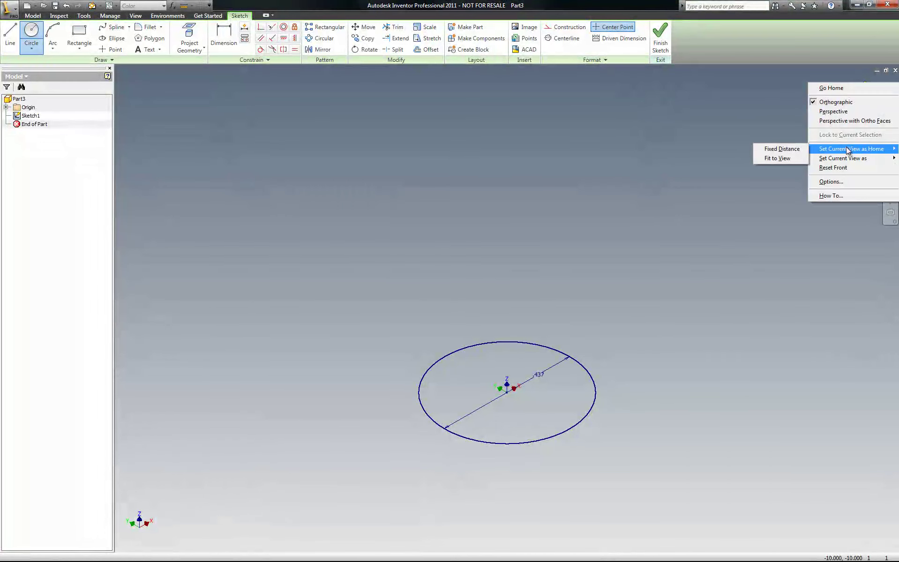
{"action": "left_click", "coordinate": [791, 153]}
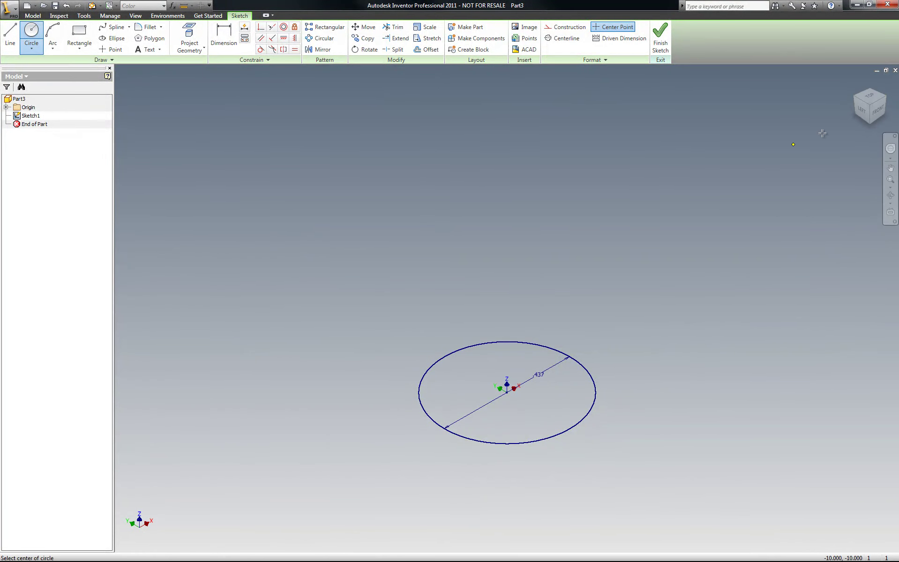
Step: End the circle command and finish the circle sketch
{"action": "right_click", "coordinate": [521, 226]}
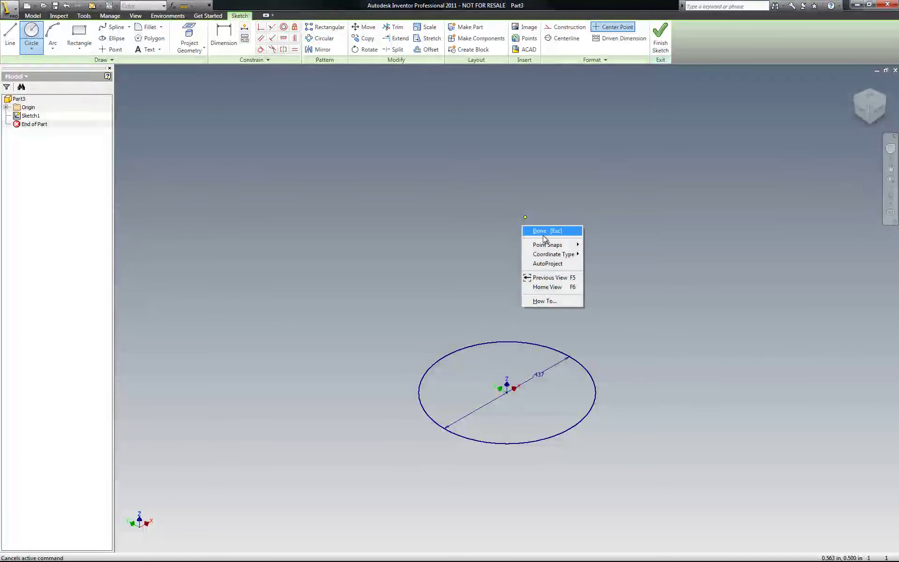
{"action": "left_click", "coordinate": [538, 231]}
{"action": "right_click", "coordinate": [272, 202]}
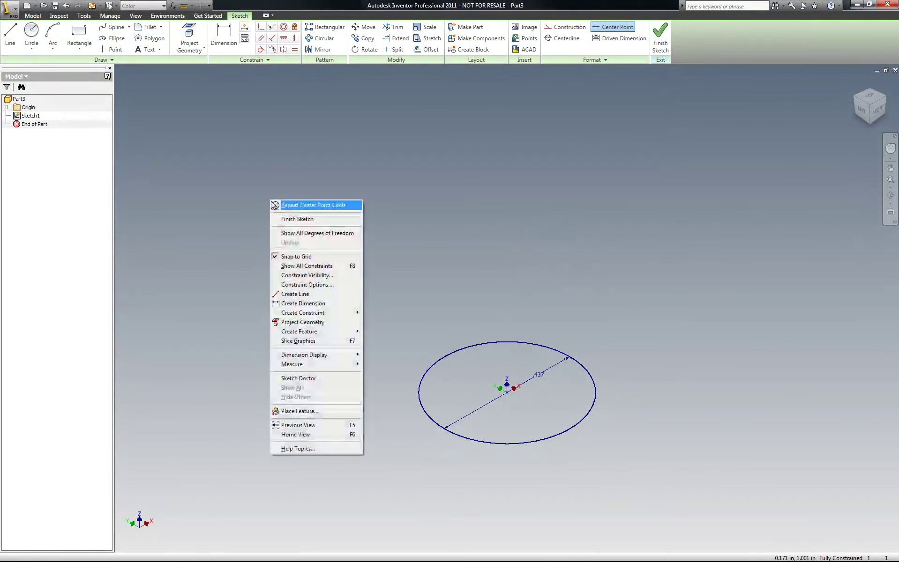
{"action": "left_click", "coordinate": [297, 218]}
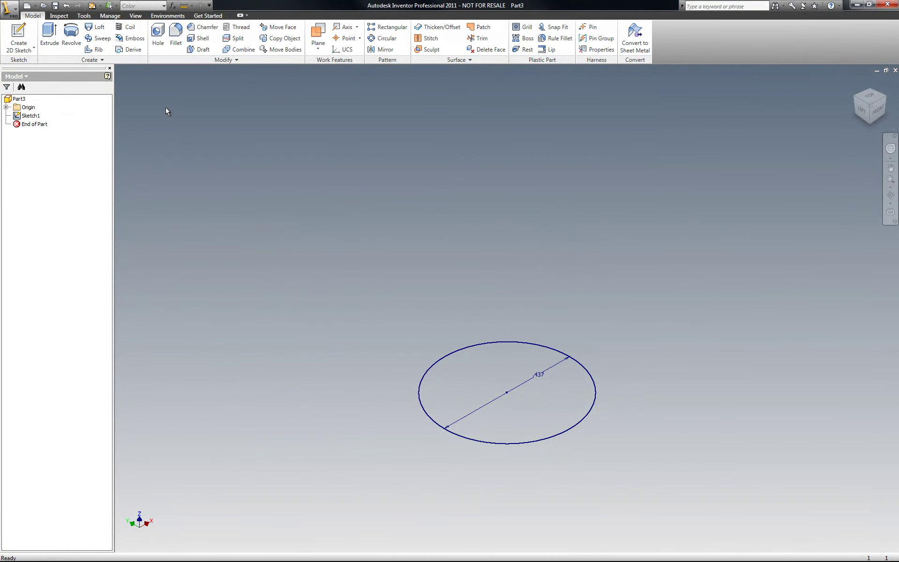
Step: Extrude the circle profile as a solid by a distance of 1.63+.13 in
{"action": "left_click", "coordinate": [51, 33]}
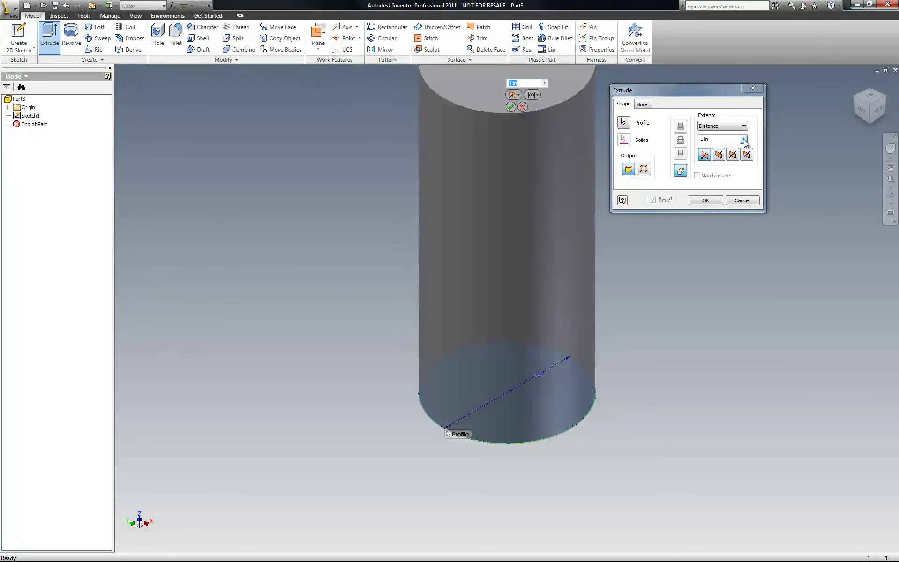
{"action": "left_click_drag", "start_coordinate": [725, 140], "coordinate": [701, 136]}
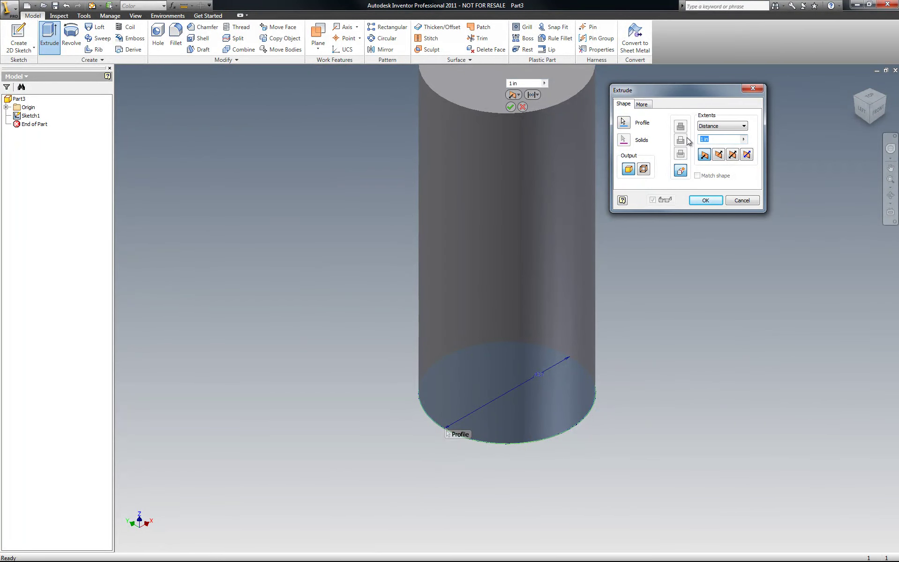
{"action": "type", "text": "1.63+.13"}
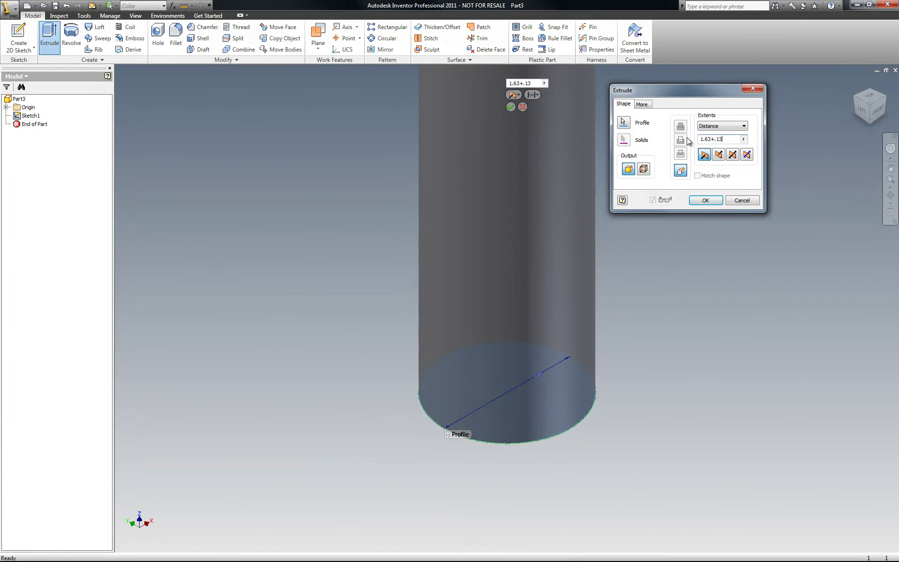
{"action": "key", "text": "Return"}
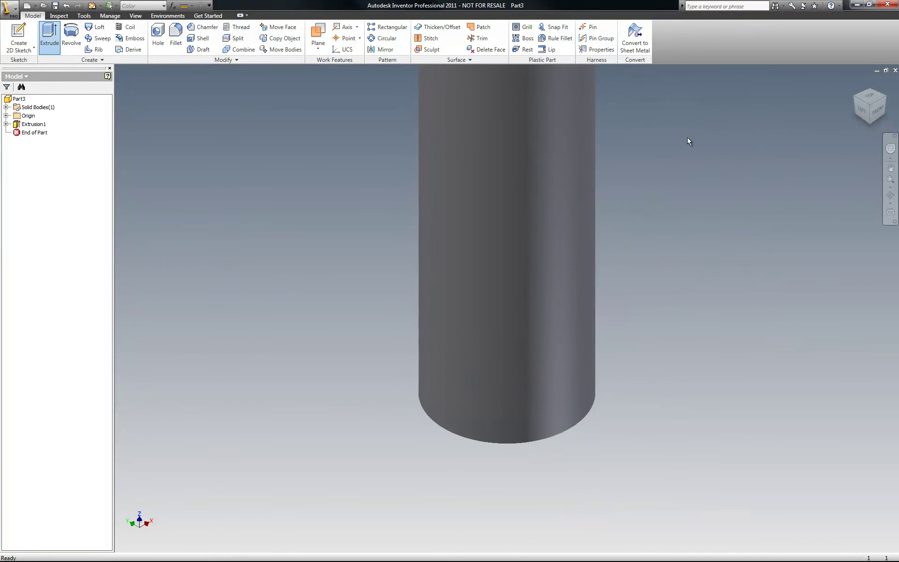
Step: Start a new 2D sketch on the XZ origin plane through the cylinder
{"action": "scroll", "coordinate": [506, 244], "scroll_direction": "down", "scroll_amount": 5}
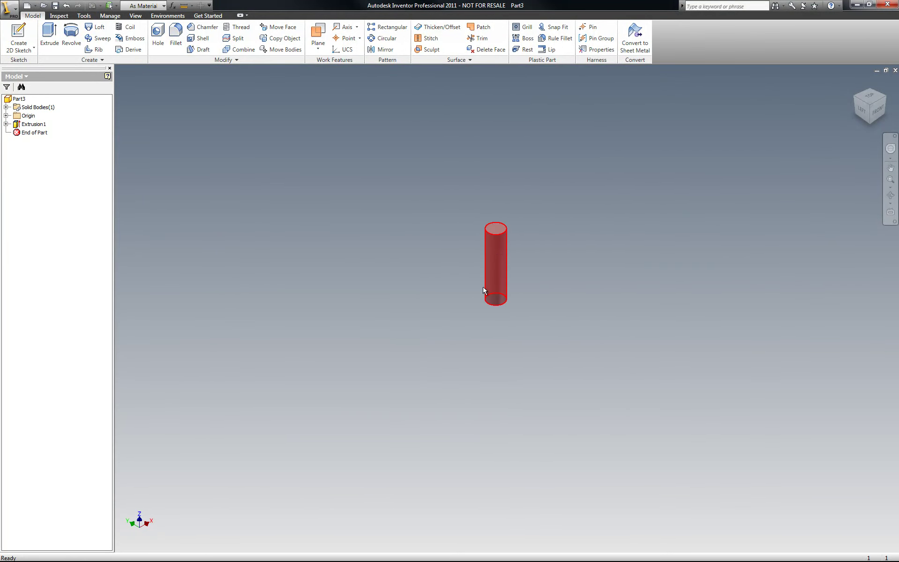
{"action": "scroll", "coordinate": [510, 224], "scroll_direction": "up", "scroll_amount": 3}
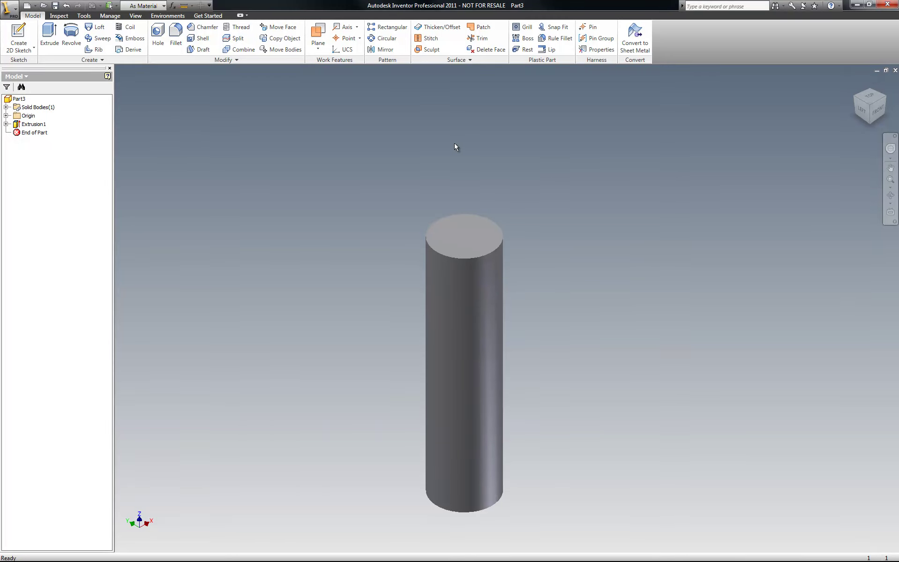
{"action": "left_click", "coordinate": [6, 116]}
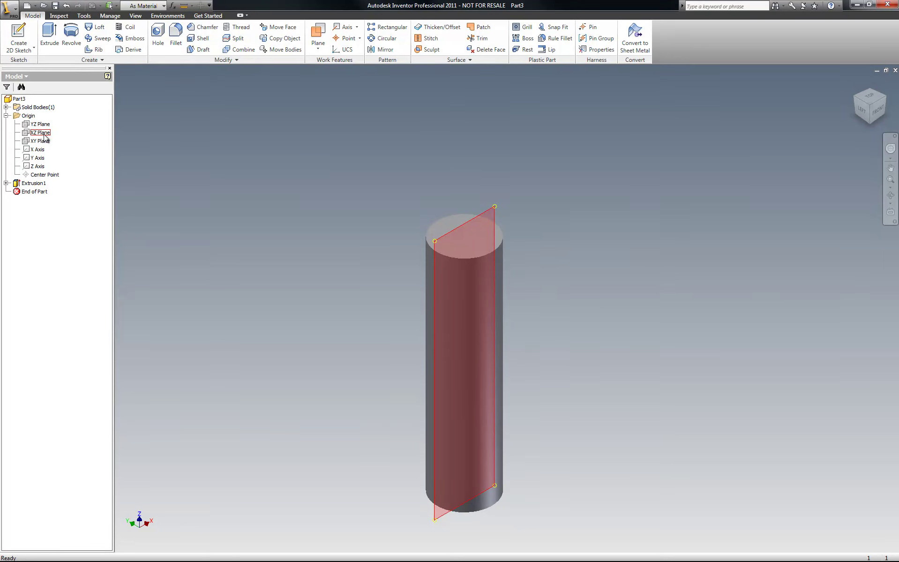
{"action": "right_click", "coordinate": [291, 149]}
{"action": "left_click", "coordinate": [317, 183]}
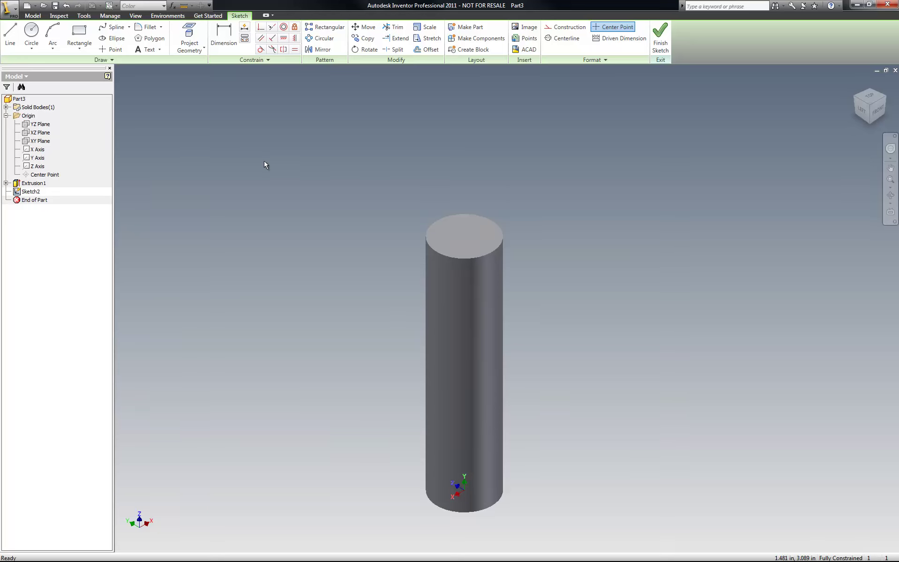
Step: Try to draw a center-point circle on the cylinder's top face, and finish the sketch
{"action": "left_click", "coordinate": [435, 225]}
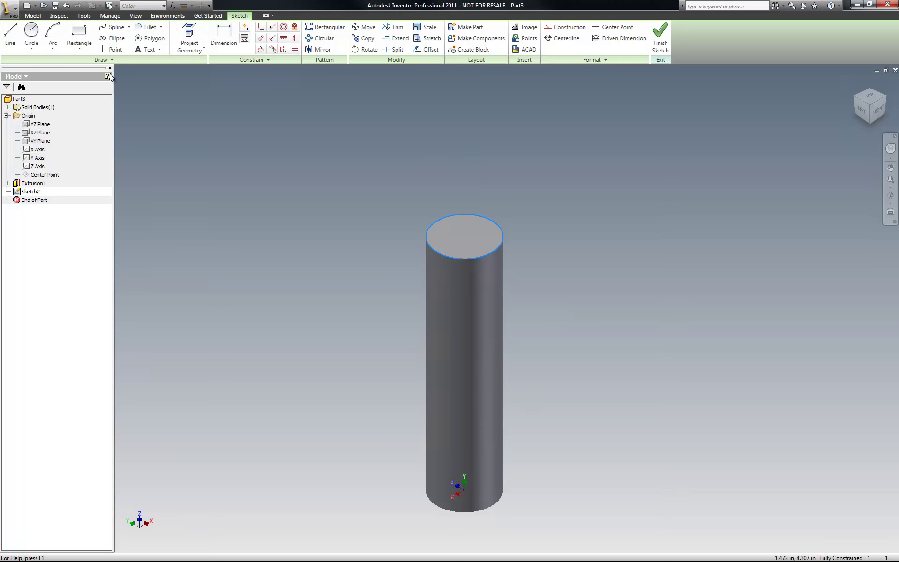
{"action": "left_click", "coordinate": [32, 30]}
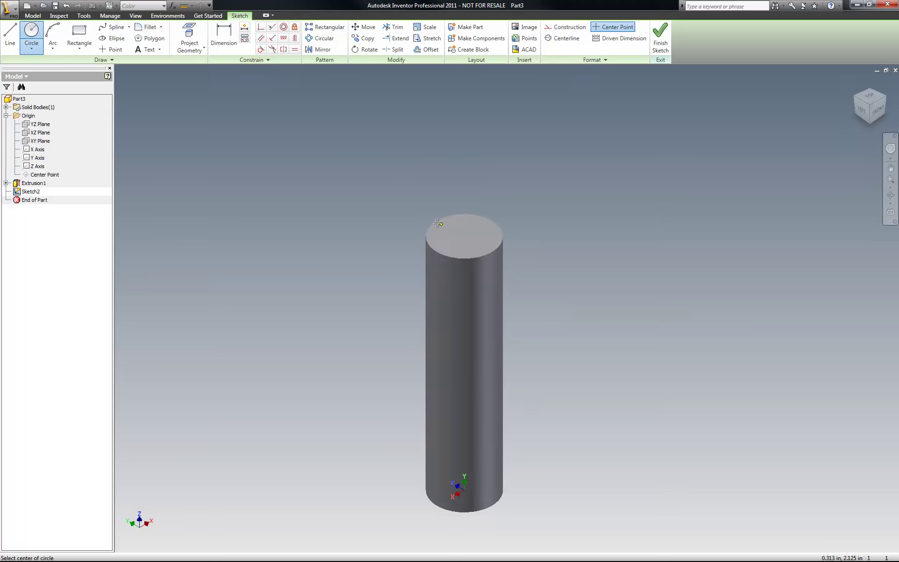
{"action": "left_click", "coordinate": [463, 233]}
{"action": "left_click", "coordinate": [487, 254]}
{"action": "key", "text": "Escape"}
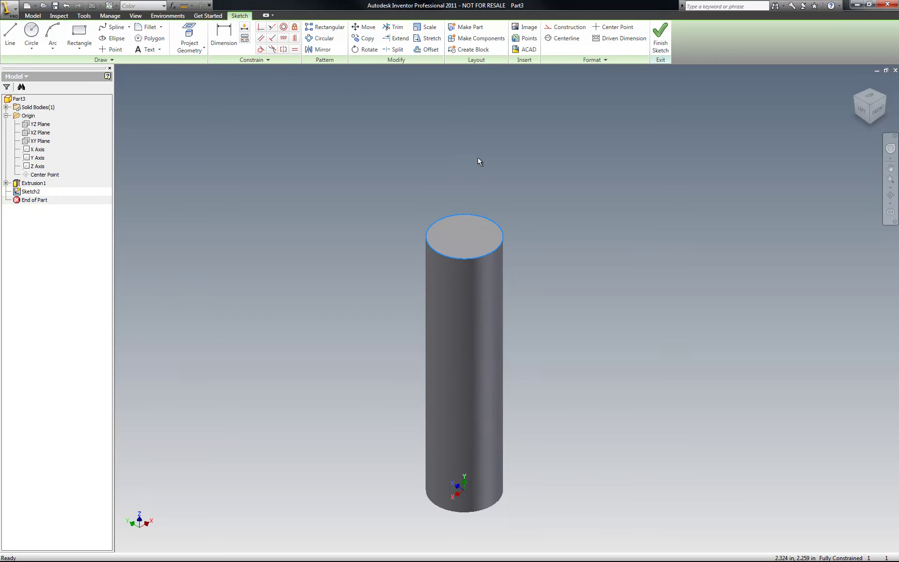
{"action": "right_click", "coordinate": [470, 161]}
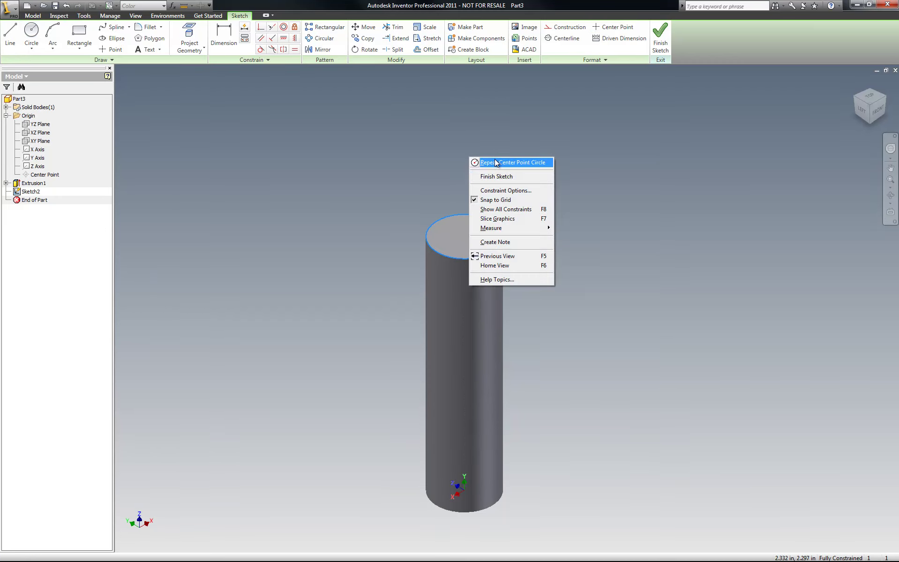
{"action": "left_click", "coordinate": [479, 177]}
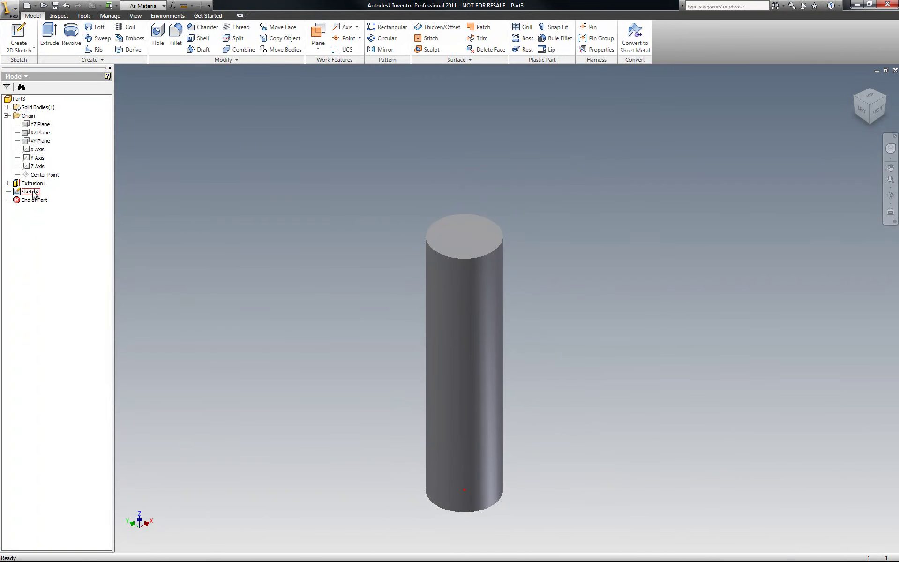
Step: Reopen Sketch2, try again to draw a circle from the top face's center to its edge, and finish the sketch
{"action": "right_click", "coordinate": [33, 191]}
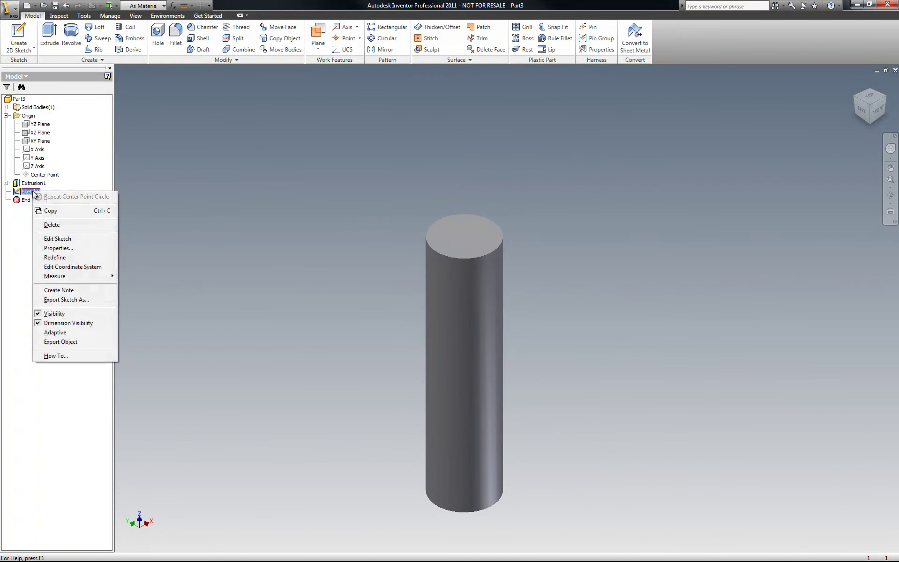
{"action": "left_click", "coordinate": [58, 239]}
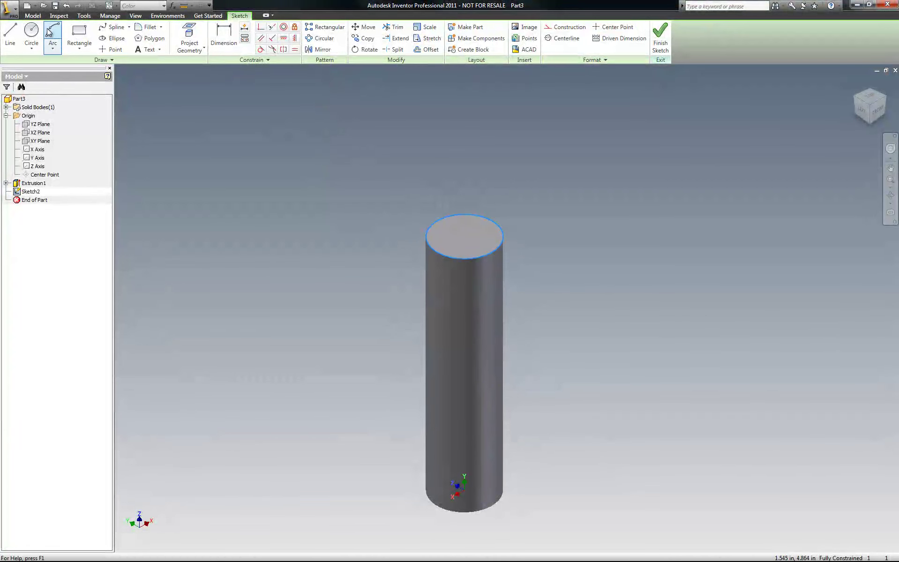
{"action": "left_click", "coordinate": [32, 32]}
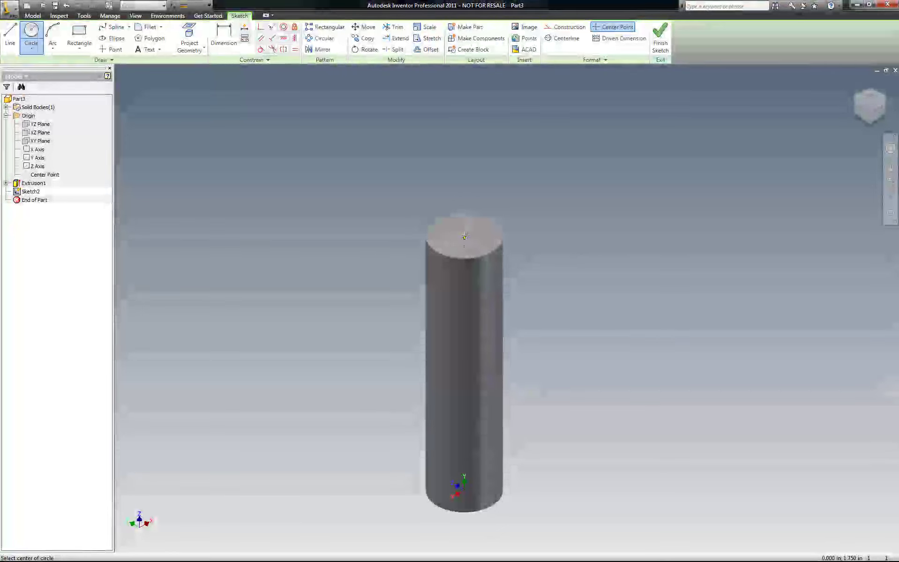
{"action": "left_click", "coordinate": [465, 237]}
{"action": "left_click", "coordinate": [469, 215]}
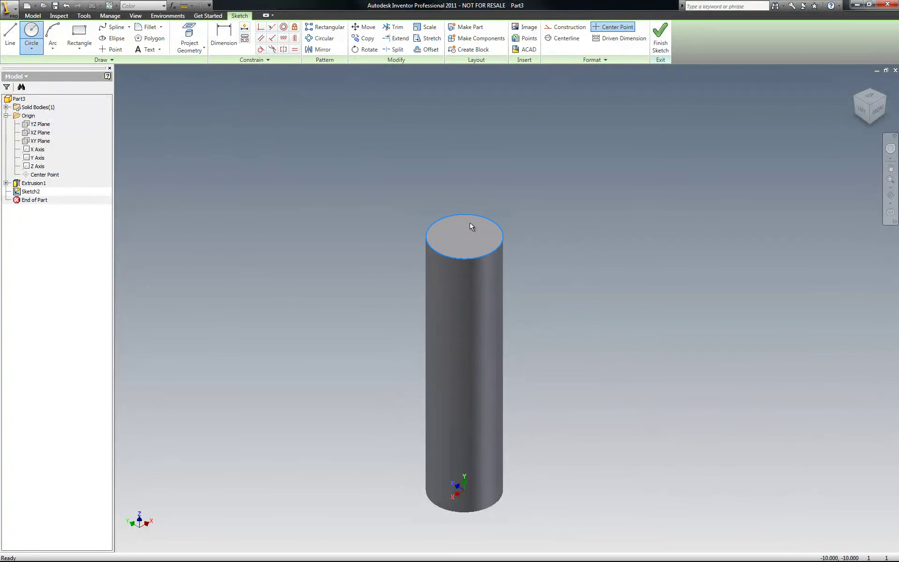
{"action": "key", "text": "Escape"}
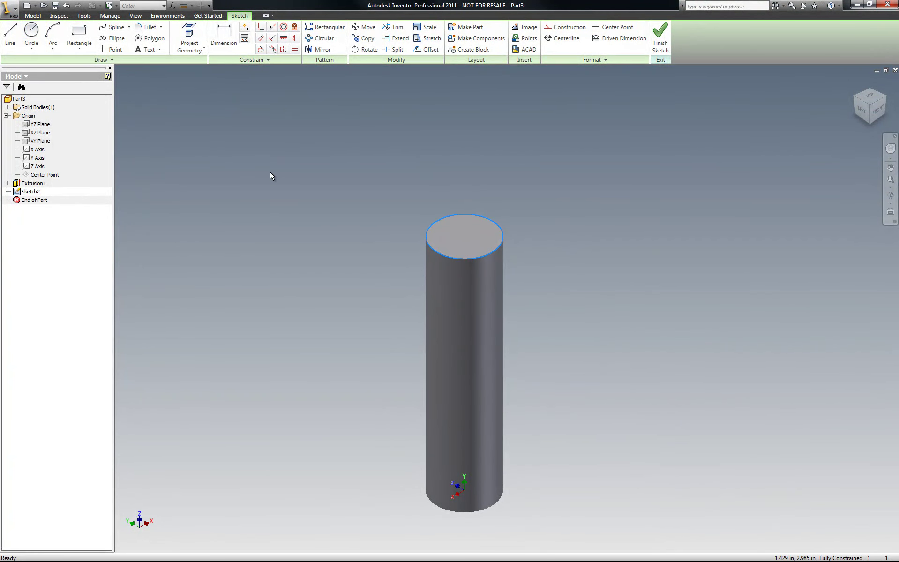
{"action": "right_click", "coordinate": [249, 195]}
{"action": "left_click", "coordinate": [277, 213]}
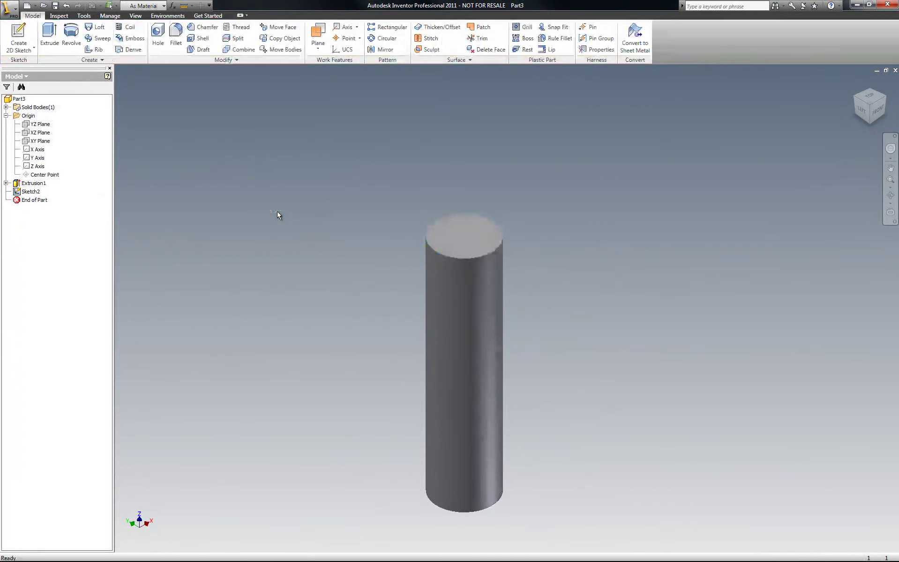
Step: Delete Sketch2, leaving the cylinder's extrusion in place
{"action": "left_click", "coordinate": [6, 183]}
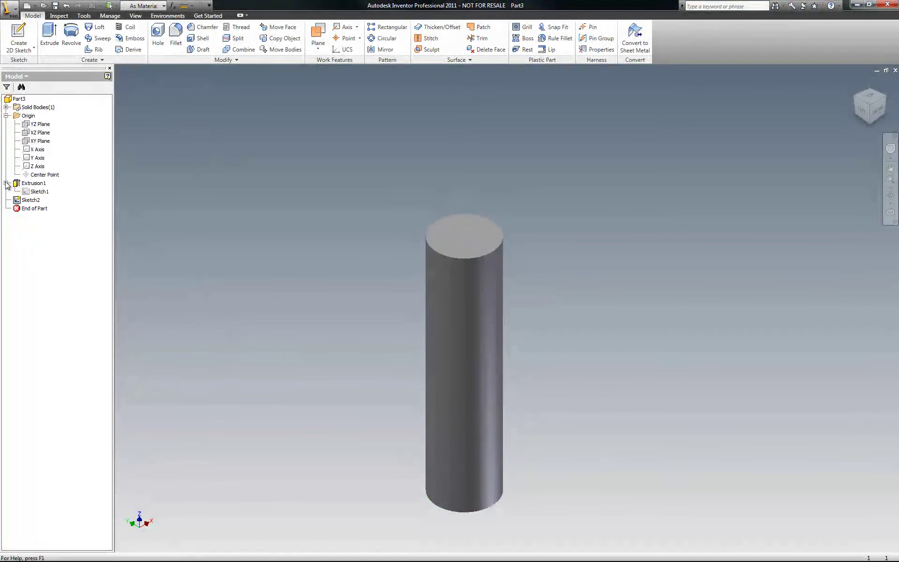
{"action": "right_click", "coordinate": [31, 201]}
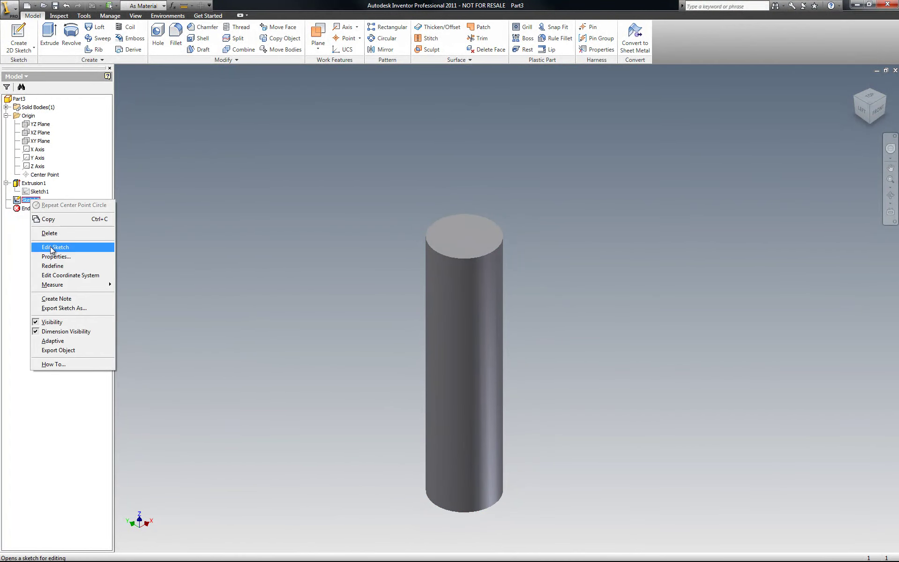
{"action": "left_click", "coordinate": [177, 229]}
{"action": "left_click", "coordinate": [30, 200]}
{"action": "left_click", "coordinate": [29, 200]}
{"action": "right_click", "coordinate": [29, 202]}
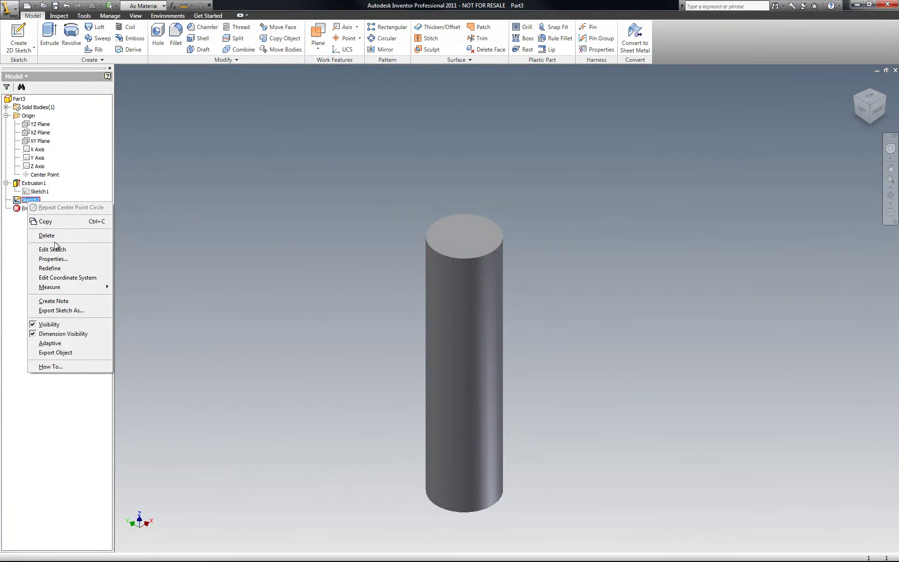
{"action": "left_click", "coordinate": [53, 235]}
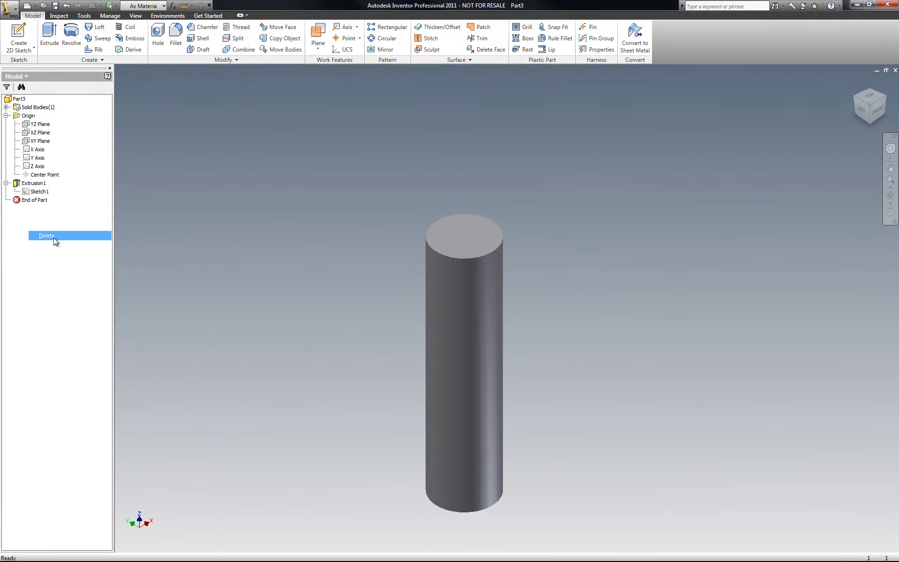
Step: Sketch a 0.75 in diameter circle centered on the cylinder's top face, and finish the sketch
{"action": "left_click", "coordinate": [22, 35]}
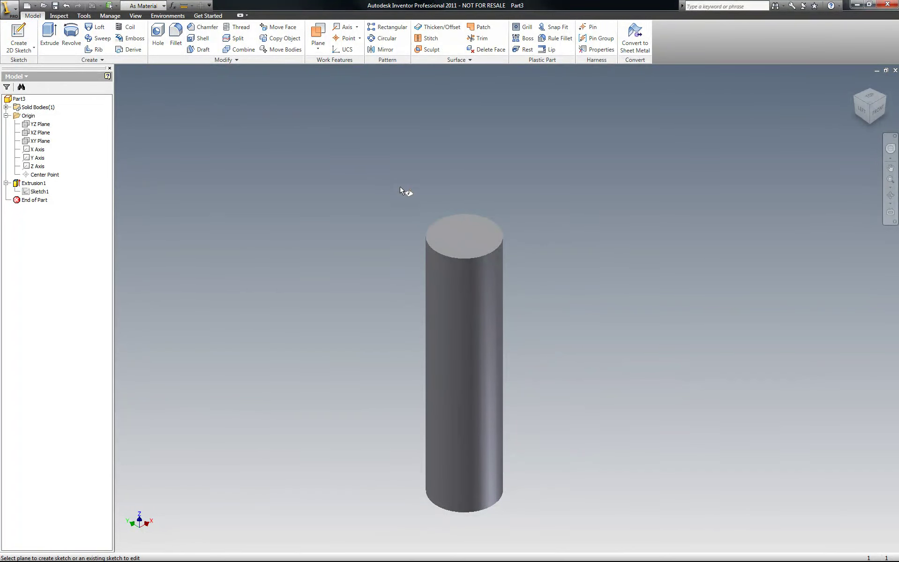
{"action": "left_click", "coordinate": [455, 225]}
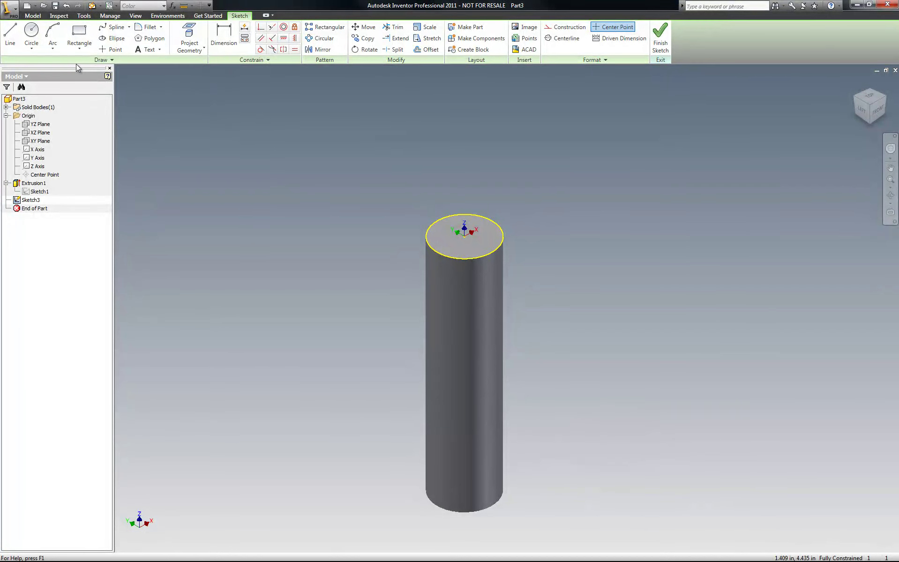
{"action": "left_click", "coordinate": [31, 31]}
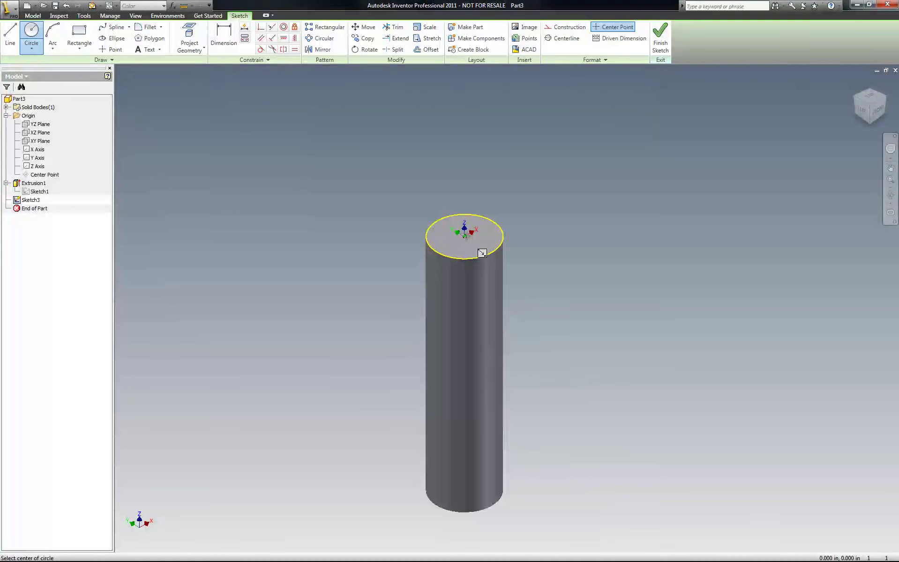
{"action": "left_click", "coordinate": [464, 235]}
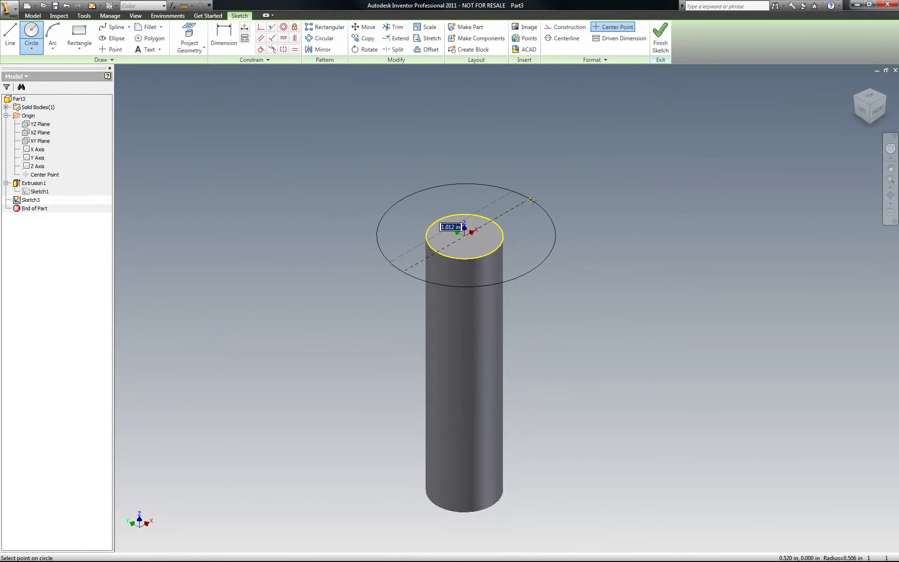
{"action": "type", "text": ".75"}
{"action": "key", "text": "Return"}
{"action": "right_click", "coordinate": [518, 150]}
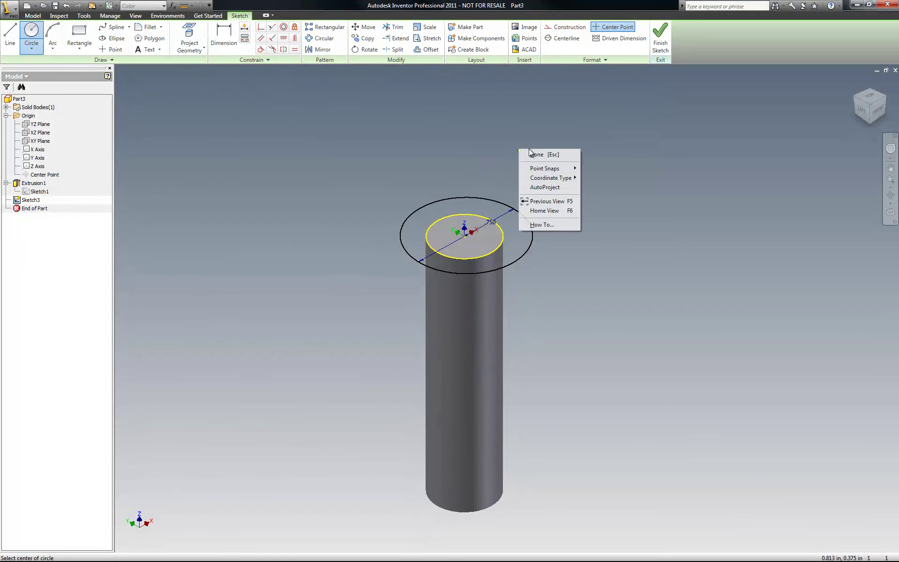
{"action": "left_click", "coordinate": [533, 154]}
{"action": "right_click", "coordinate": [532, 151]}
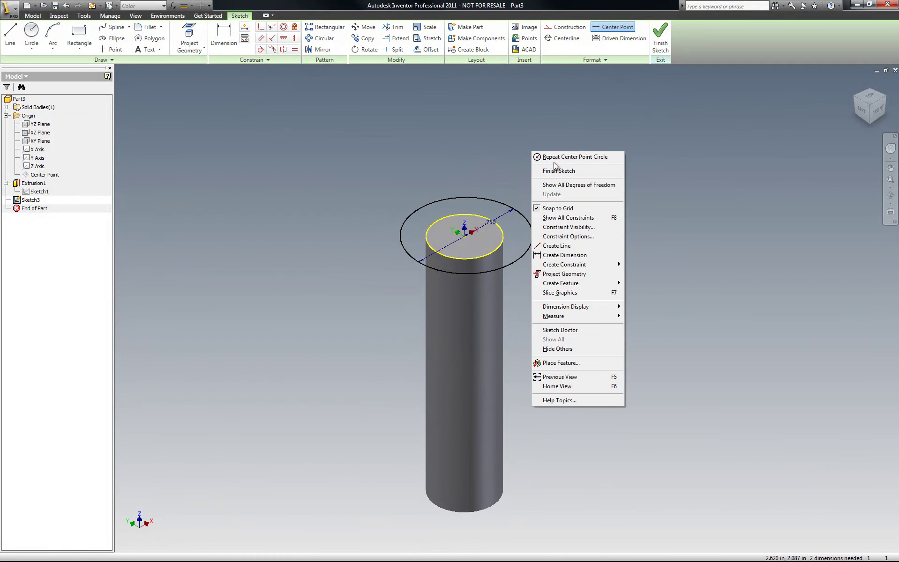
{"action": "left_click", "coordinate": [552, 171]}
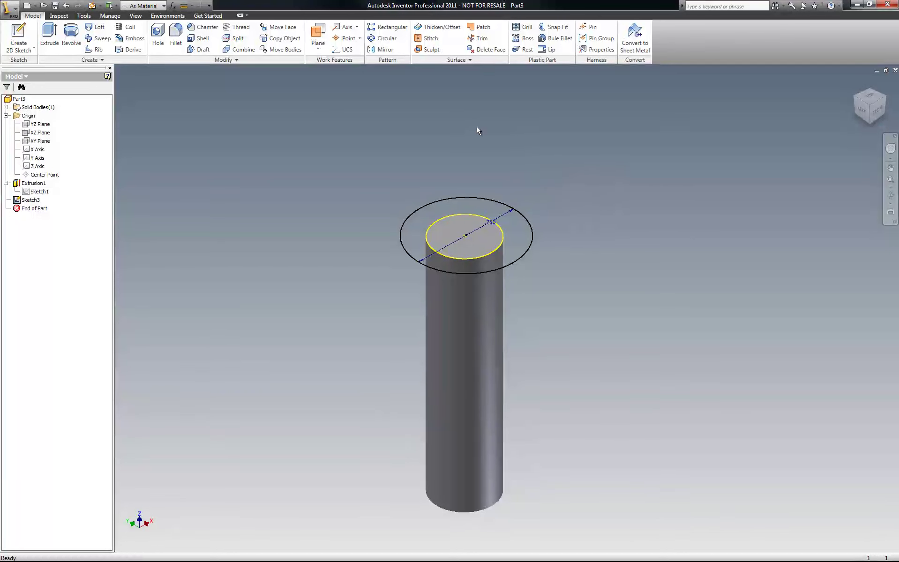
Step: Extrude both the inner and ring regions of the 0.75 in circle as a thin disc-shaped head on the cylinder
{"action": "left_click", "coordinate": [55, 36]}
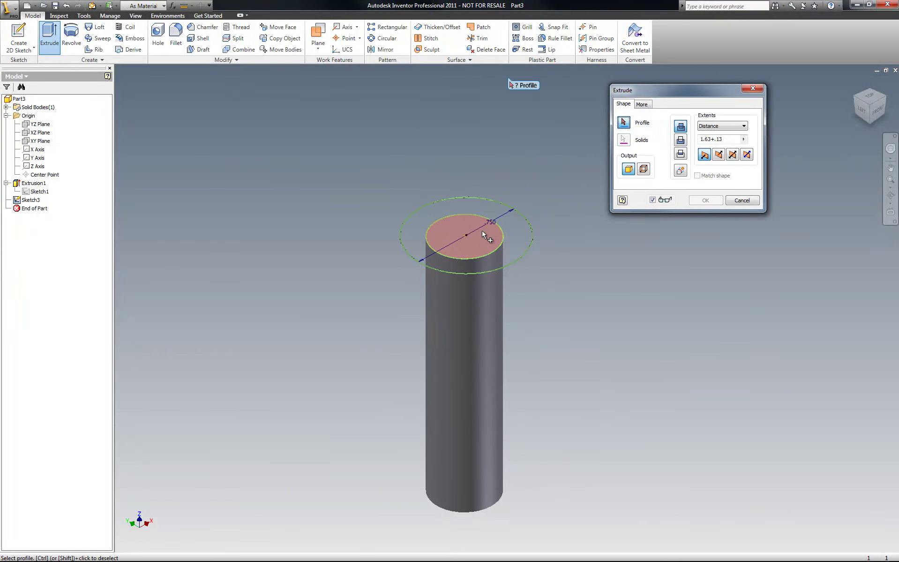
{"action": "left_click", "coordinate": [466, 224]}
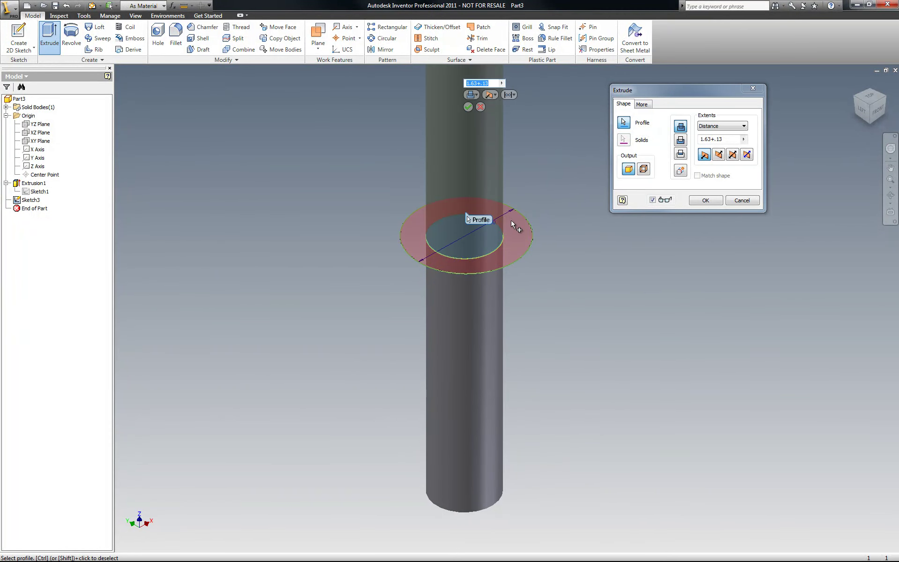
{"action": "left_click", "coordinate": [505, 225]}
{"action": "left_click", "coordinate": [733, 139]}
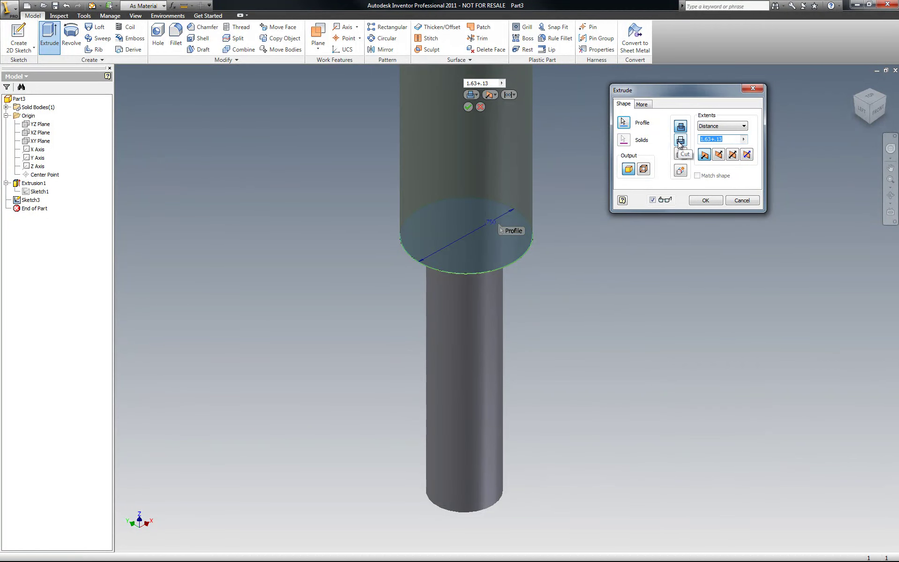
{"action": "key", "text": "Return"}
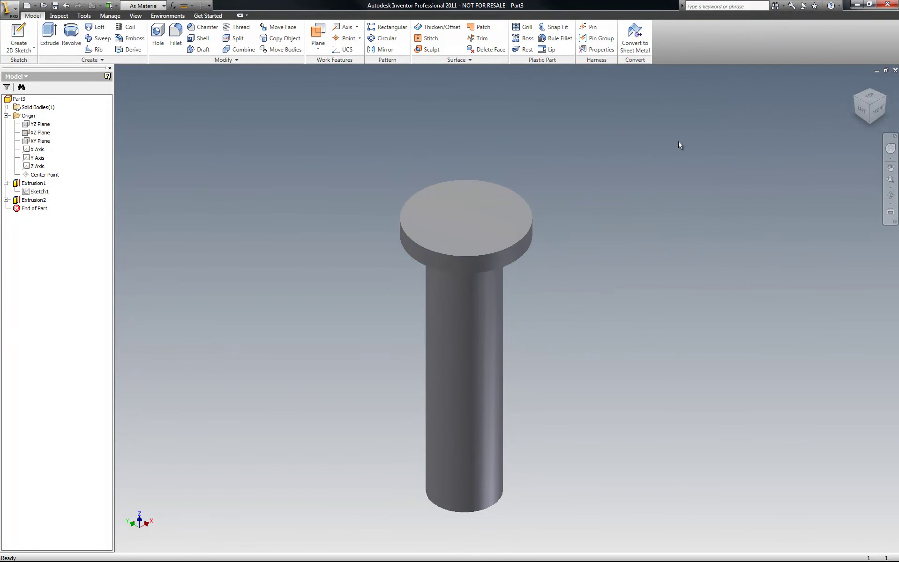
Step: Fillet the upper and lower outer edges of the disc head with a 0.06 in radius
{"action": "scroll", "coordinate": [503, 159], "scroll_direction": "up", "scroll_amount": 3}
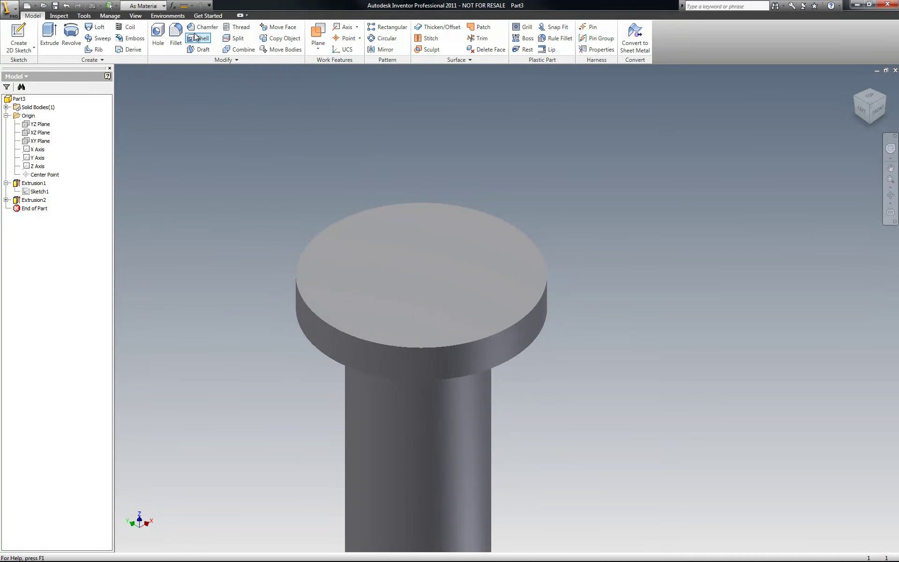
{"action": "left_click", "coordinate": [180, 33]}
{"action": "left_click", "coordinate": [126, 157]}
{"action": "key", "text": "BackSpace"}
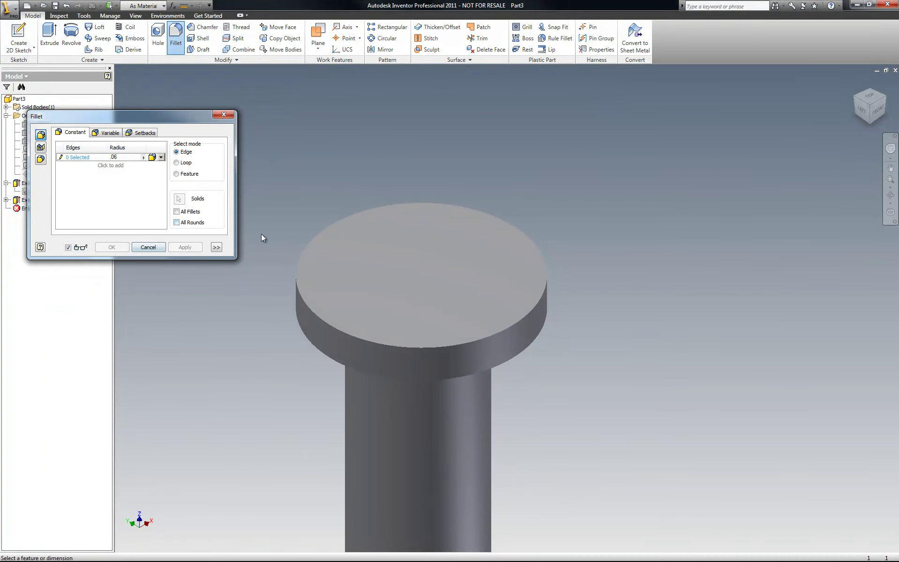
{"action": "left_click", "coordinate": [40, 135]}
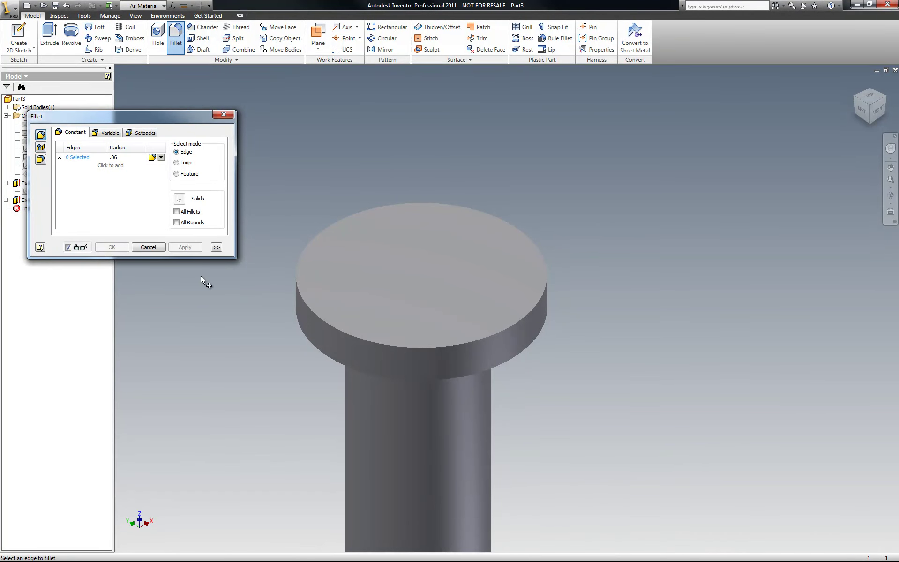
{"action": "left_click", "coordinate": [303, 335]}
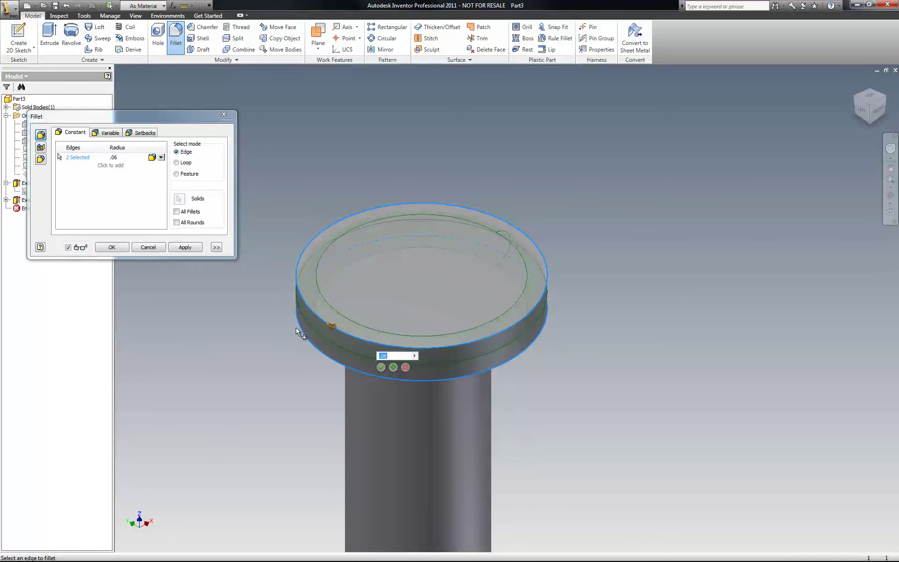
{"action": "left_click", "coordinate": [381, 368]}
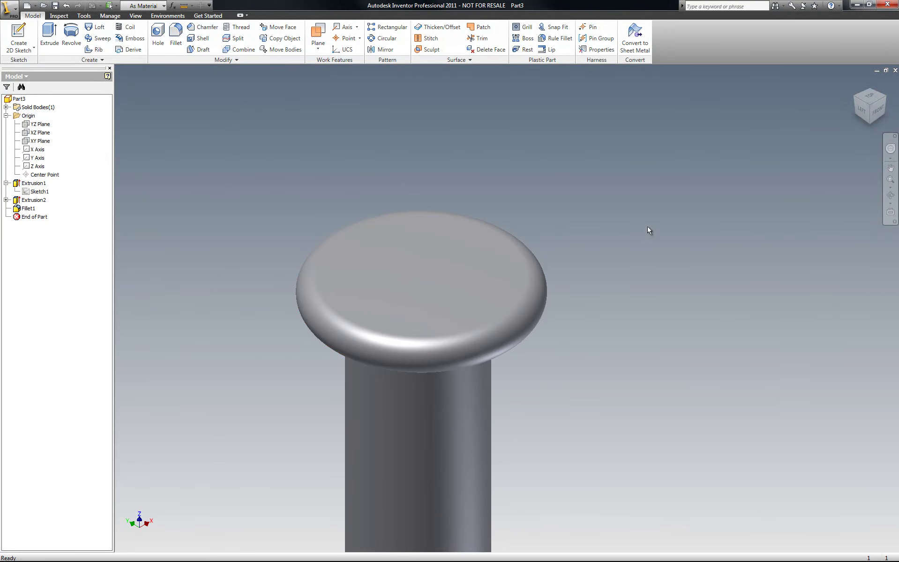
Step: Inspect the filleted head, consult the Tool Post Screw drawing in Adobe Acrobat, and move the drawing window aside
{"action": "scroll", "coordinate": [559, 178], "scroll_direction": "up", "scroll_amount": 3}
{"action": "scroll", "coordinate": [559, 178], "scroll_direction": "up", "scroll_amount": 5}
{"action": "scroll", "coordinate": [563, 191], "scroll_direction": "down", "scroll_amount": 4}
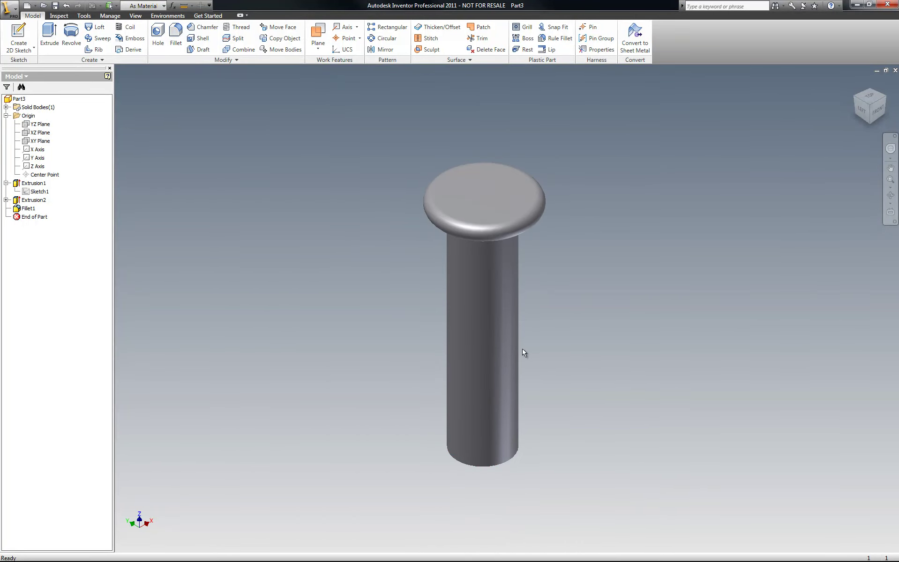
{"action": "scroll", "coordinate": [499, 114], "scroll_direction": "down", "scroll_amount": 3}
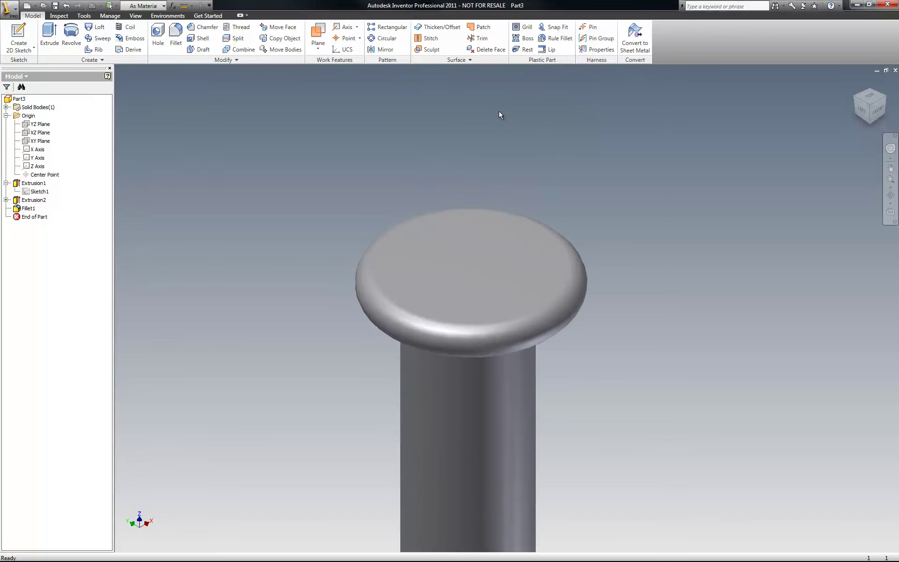
{"action": "scroll", "coordinate": [344, 195], "scroll_direction": "up", "scroll_amount": 2}
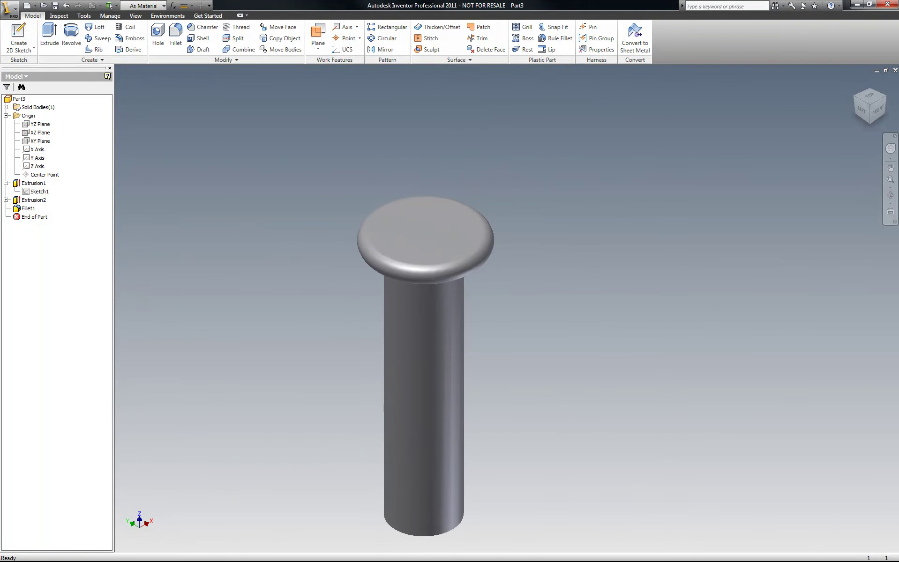
{"action": "key", "text": "alt+Tab"}
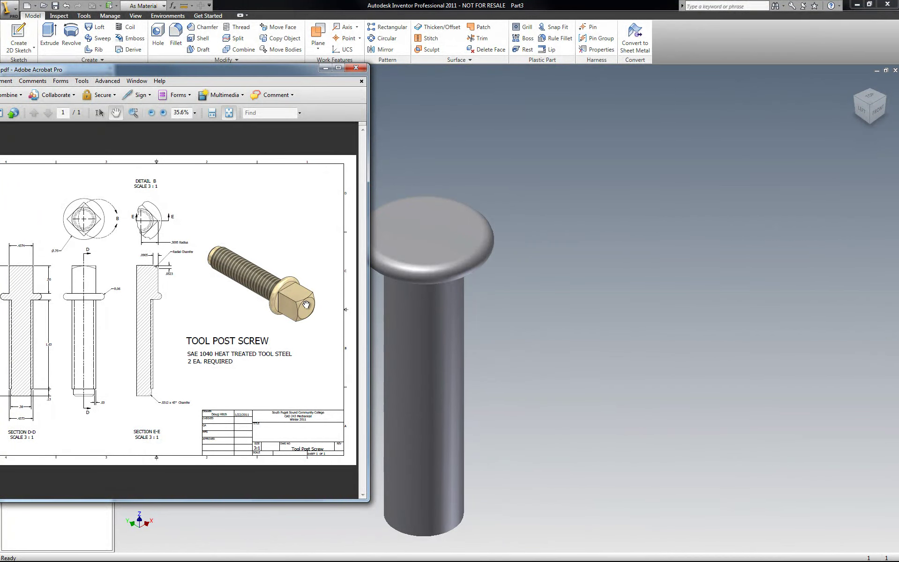
{"action": "left_click_drag", "start_coordinate": [303, 71], "coordinate": [0, 70]}
{"action": "left_click", "coordinate": [21, 99]}
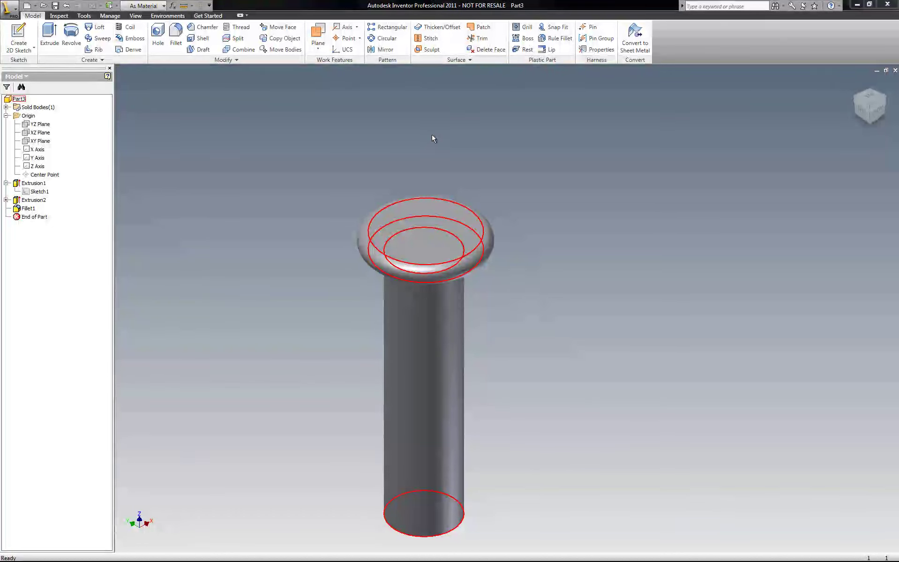
{"action": "right_click", "coordinate": [411, 127]}
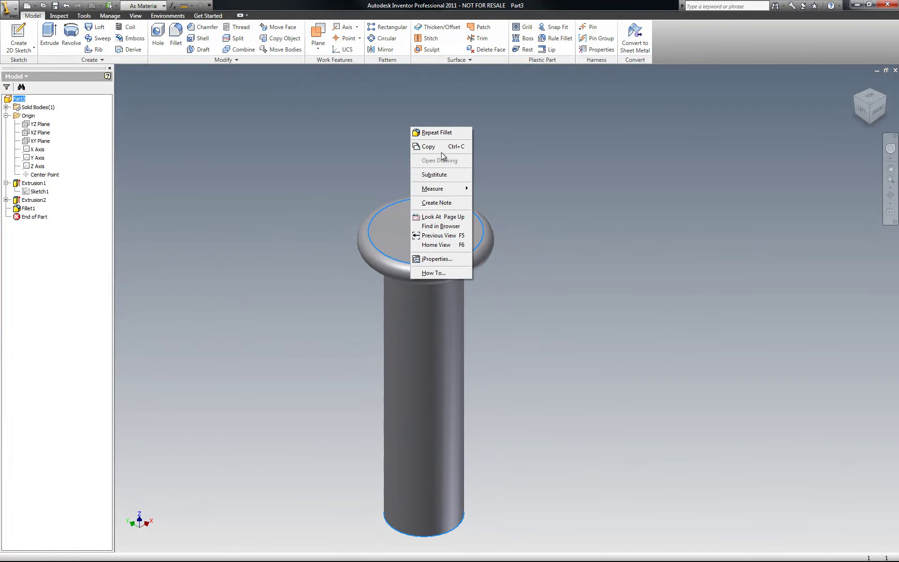
{"action": "left_click", "coordinate": [477, 128]}
Step: Start a new 2D sketch on the flat top face of the filleted head
{"action": "right_click", "coordinate": [427, 142]}
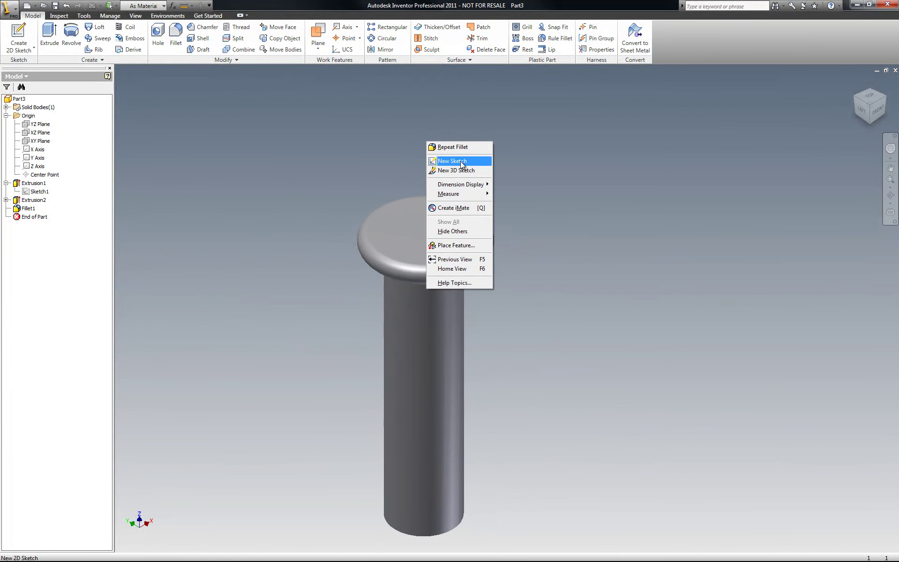
{"action": "left_click", "coordinate": [456, 162]}
{"action": "left_click", "coordinate": [422, 225]}
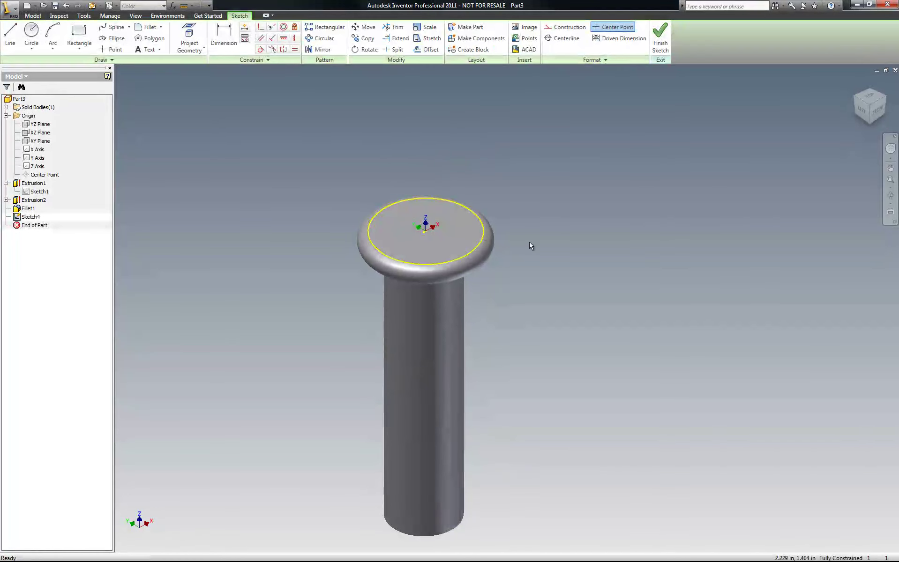
{"action": "left_click", "coordinate": [30, 38]}
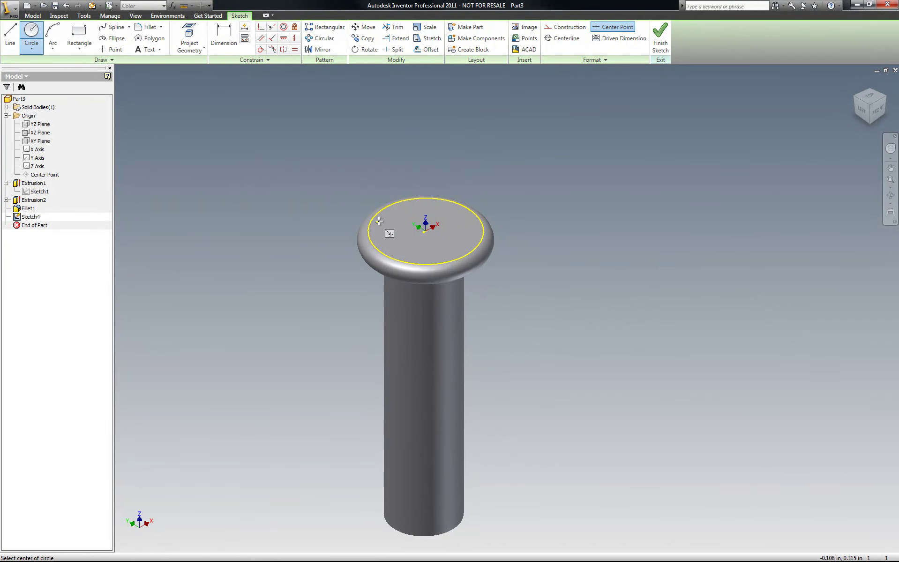
{"action": "scroll", "coordinate": [427, 231], "scroll_direction": "up", "scroll_amount": 5}
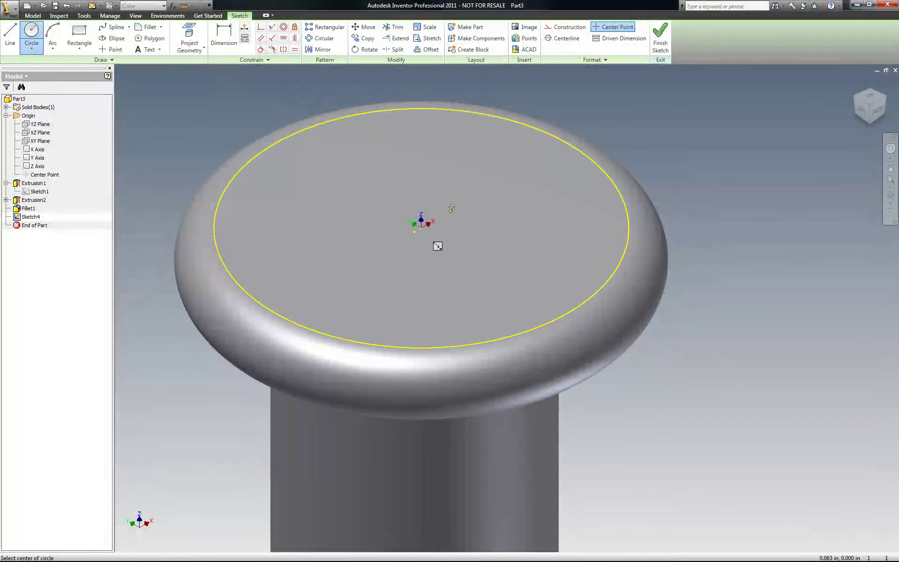
{"action": "key", "text": "Escape"}
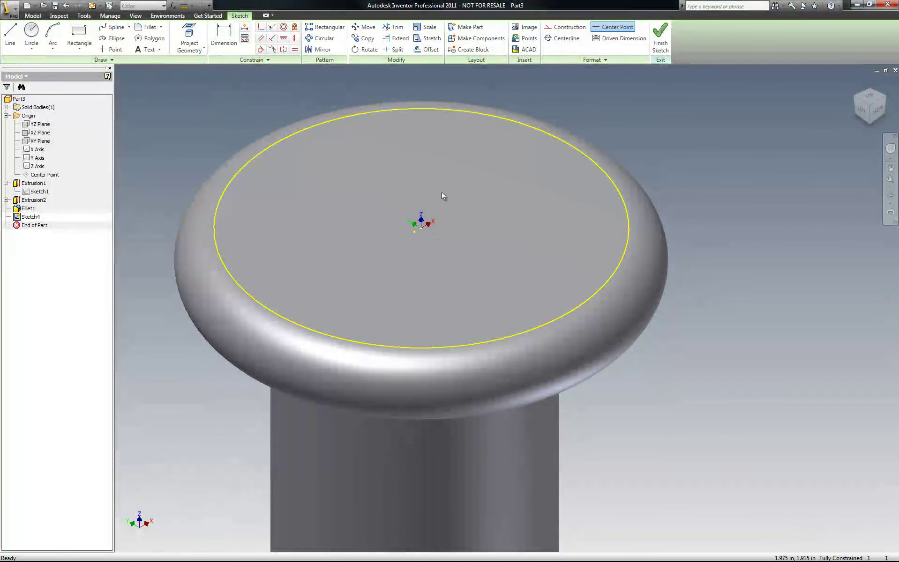
{"action": "scroll", "coordinate": [443, 196], "scroll_direction": "up", "scroll_amount": 3}
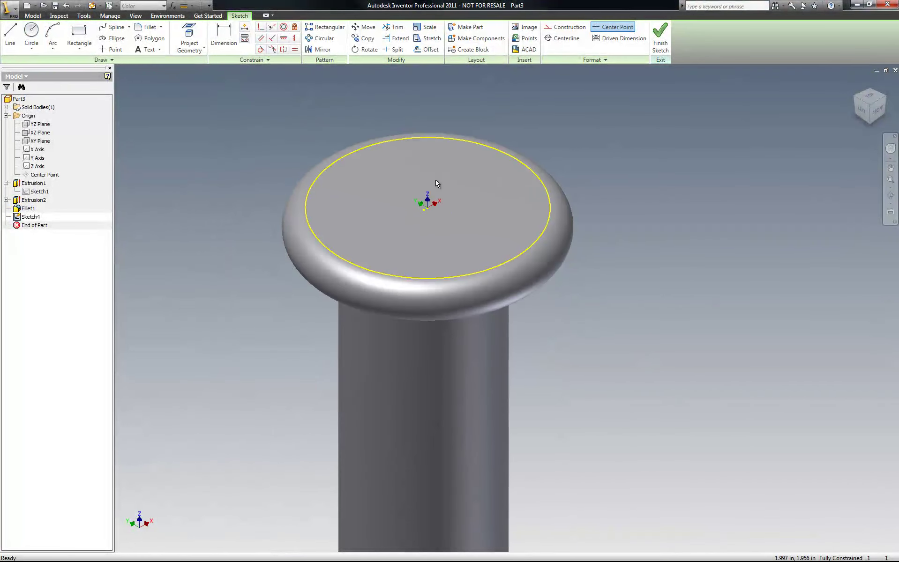
Step: Set the model's visual style to Wireframe
{"action": "left_click", "coordinate": [132, 17]}
{"action": "left_click", "coordinate": [107, 36]}
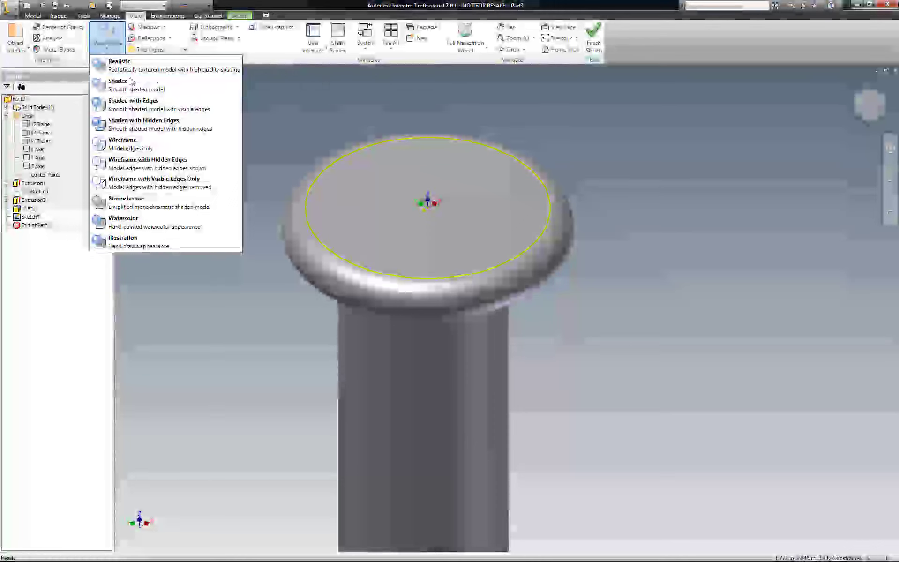
{"action": "left_click", "coordinate": [124, 143]}
{"action": "scroll", "coordinate": [442, 206], "scroll_direction": "up", "scroll_amount": 3}
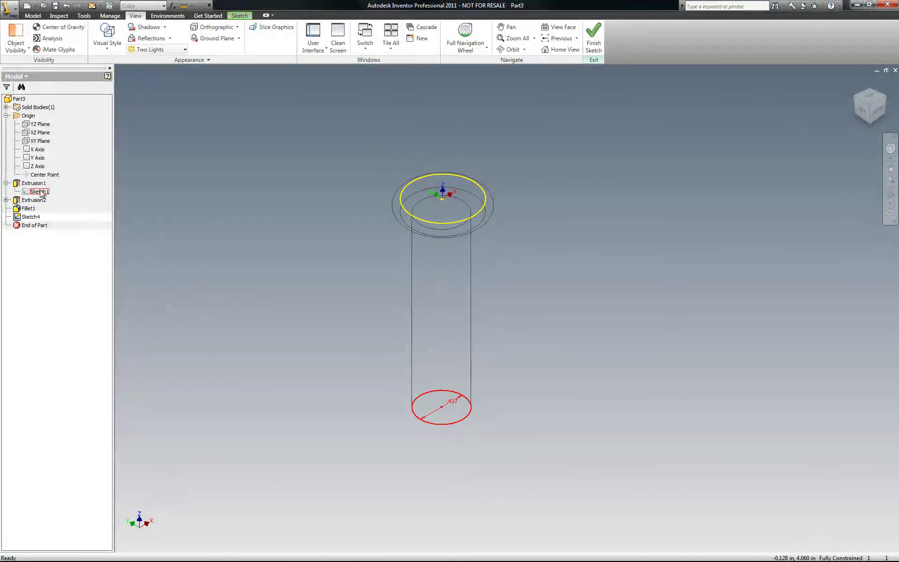
Step: Finish the sketch on the head's top face, and open Sketch1, the cylinder's base circle, for editing
{"action": "right_click", "coordinate": [227, 178]}
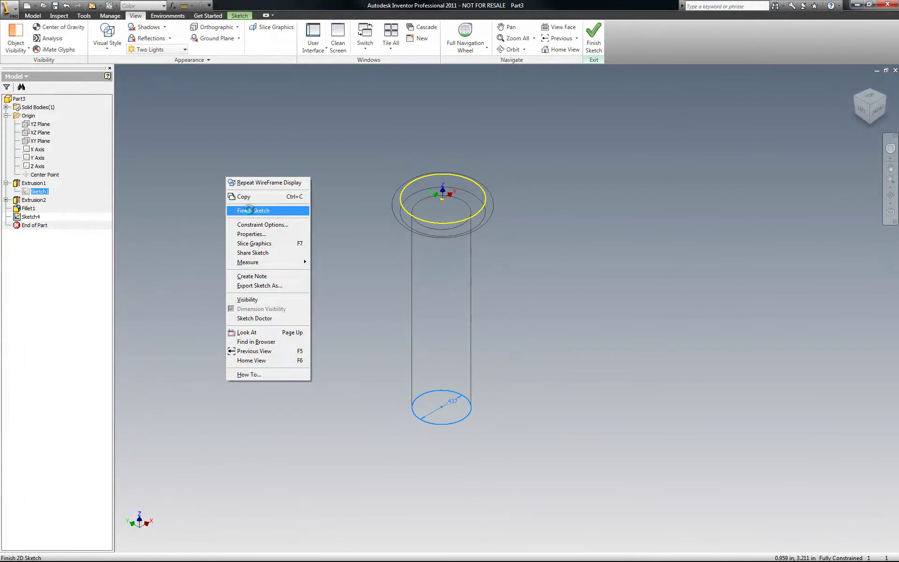
{"action": "left_click", "coordinate": [257, 208]}
{"action": "right_click", "coordinate": [41, 192]}
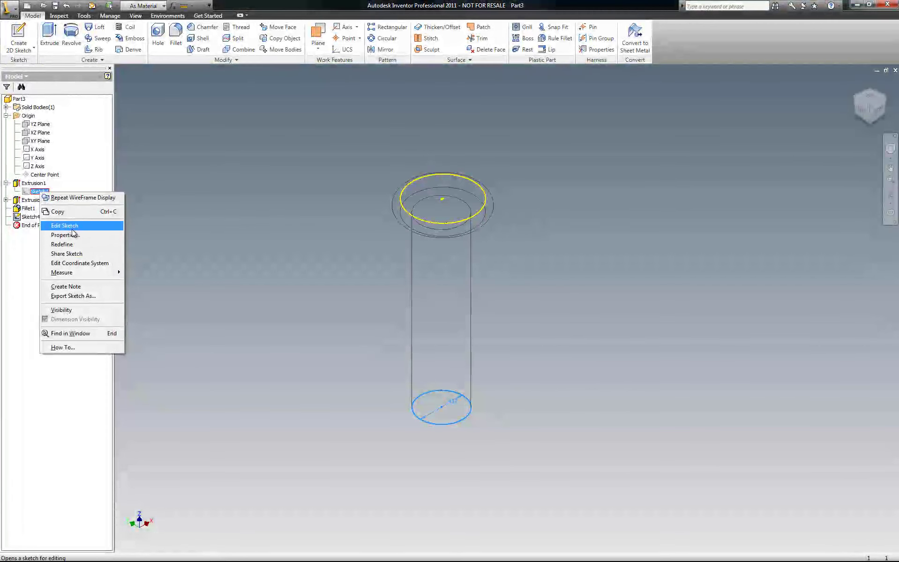
{"action": "left_click", "coordinate": [89, 227]}
{"action": "scroll", "coordinate": [453, 411], "scroll_direction": "down", "scroll_amount": 10}
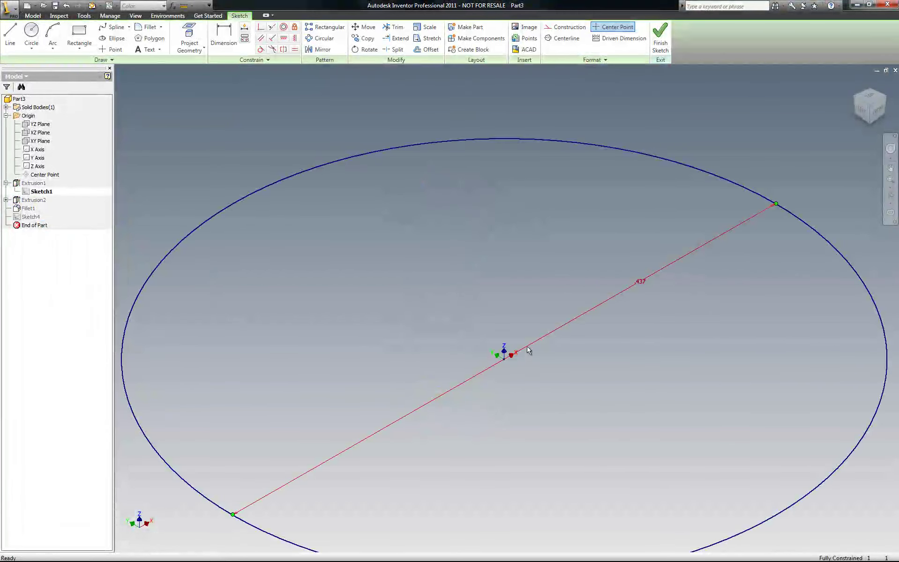
{"action": "scroll", "coordinate": [485, 364], "scroll_direction": "up", "scroll_amount": 5}
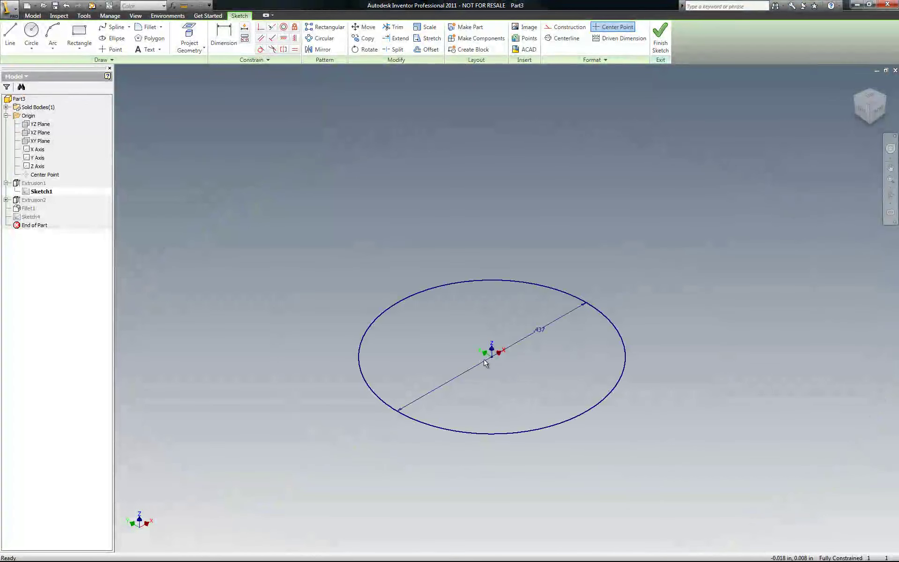
{"action": "scroll", "coordinate": [430, 331], "scroll_direction": "up", "scroll_amount": 4}
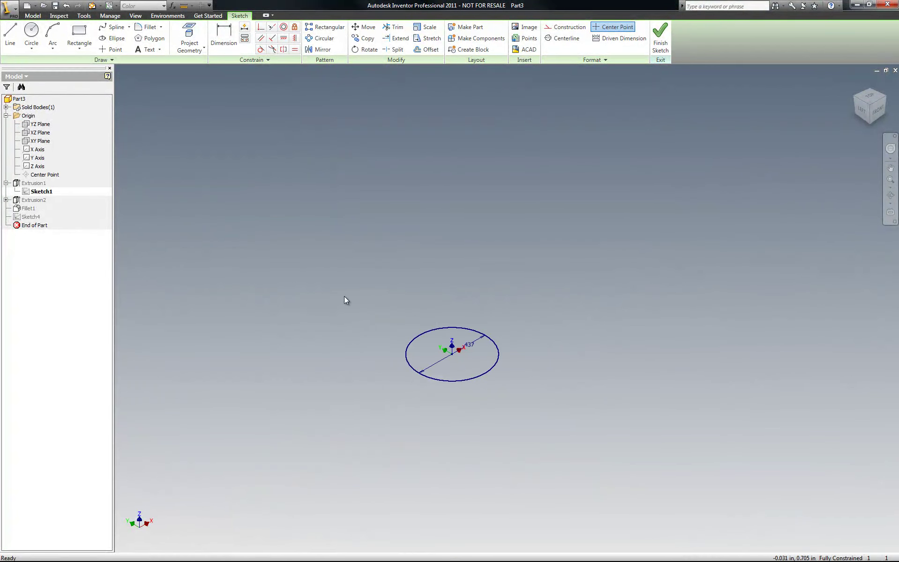
Step: Finish Sketch1 and open Sketch3, the collar's 0.75 in circle under Extrusion2, for editing
{"action": "right_click", "coordinate": [344, 297]}
{"action": "left_click", "coordinate": [370, 316]}
{"action": "scroll", "coordinate": [387, 240], "scroll_direction": "down", "scroll_amount": 5}
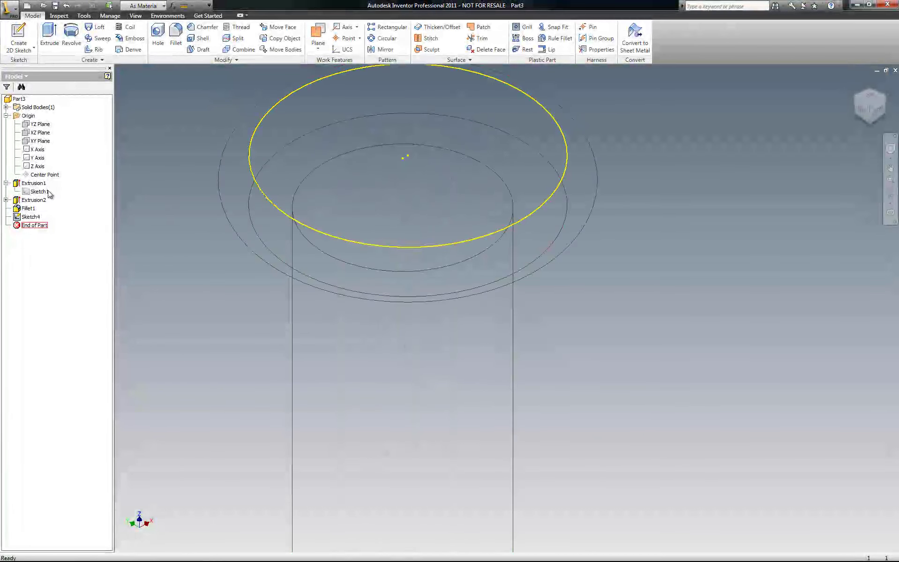
{"action": "left_click", "coordinate": [6, 200]}
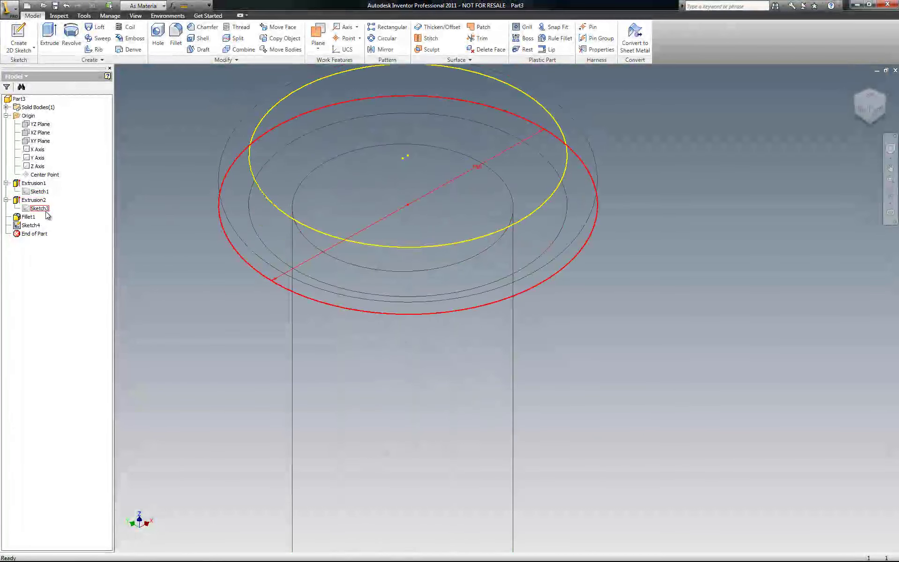
{"action": "right_click", "coordinate": [39, 209]}
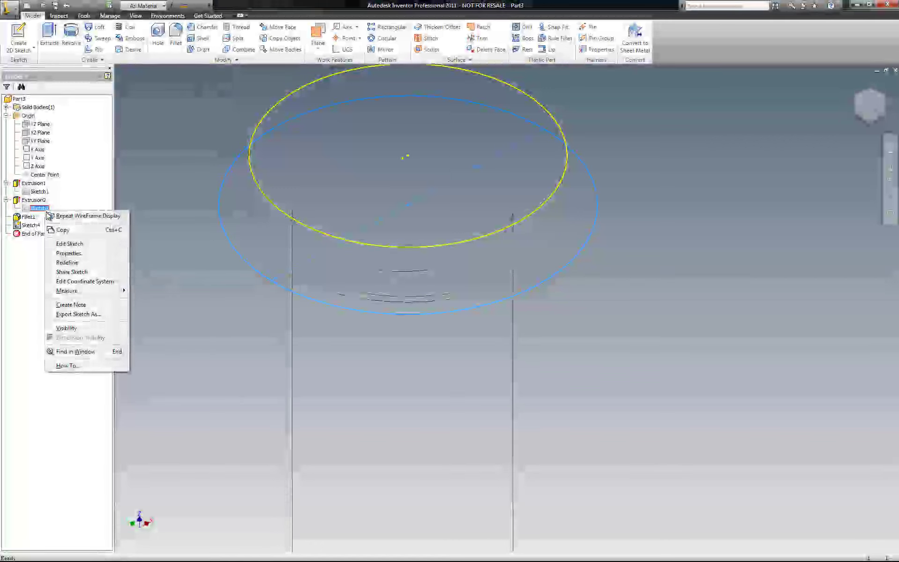
{"action": "left_click", "coordinate": [78, 244]}
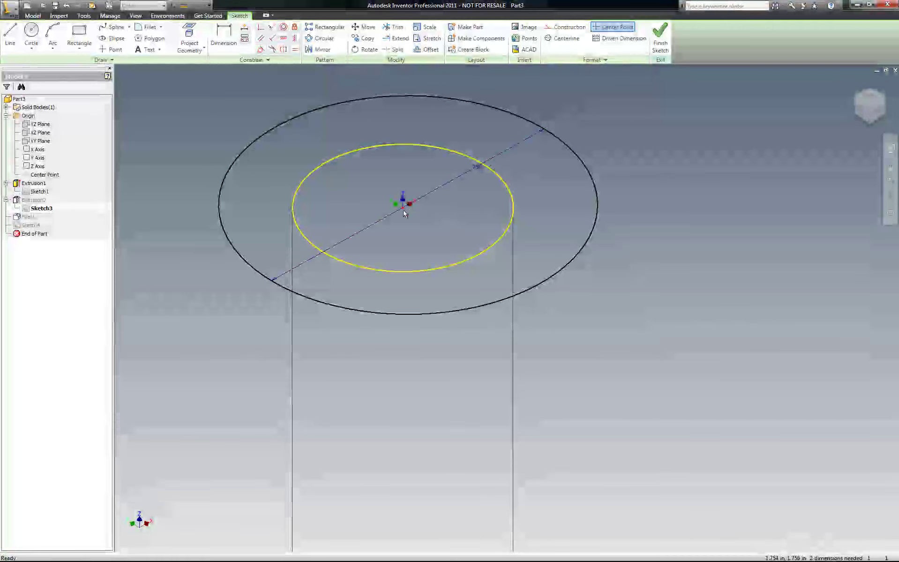
Step: Move the collar's 0.75 in circle from its own centre point onto the centre of the shank circle
{"action": "scroll", "coordinate": [410, 208], "scroll_direction": "up", "scroll_amount": 4}
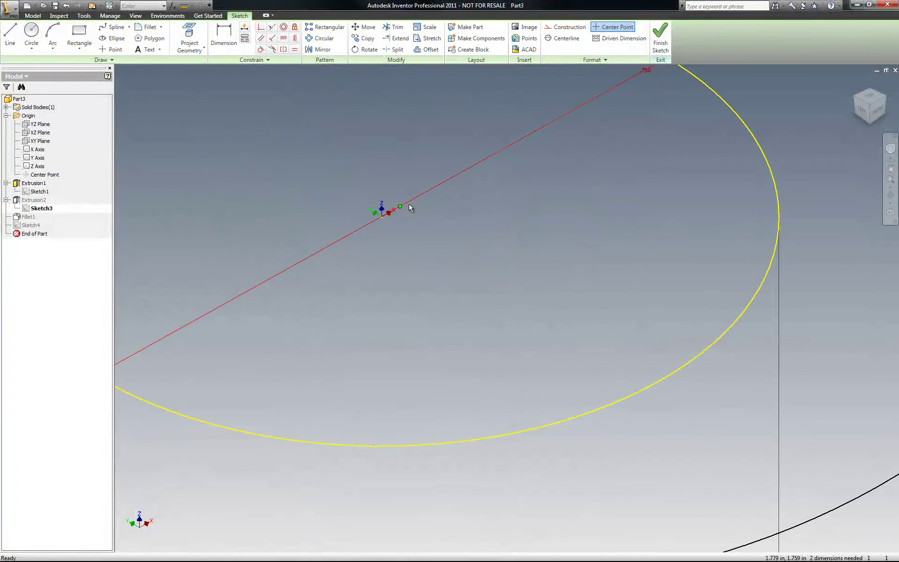
{"action": "scroll", "coordinate": [402, 215], "scroll_direction": "down", "scroll_amount": 4}
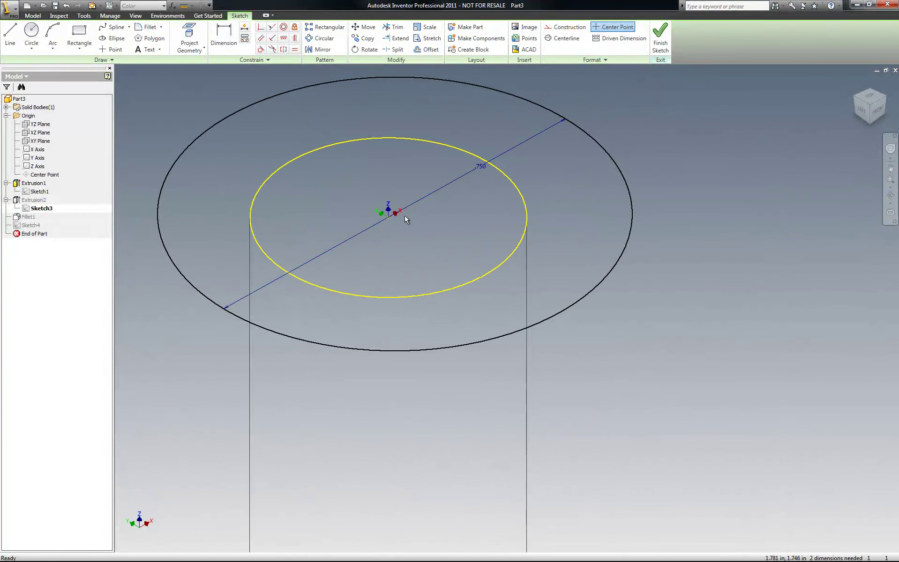
{"action": "scroll", "coordinate": [406, 217], "scroll_direction": "up", "scroll_amount": 5}
{"action": "scroll", "coordinate": [401, 232], "scroll_direction": "down", "scroll_amount": 2}
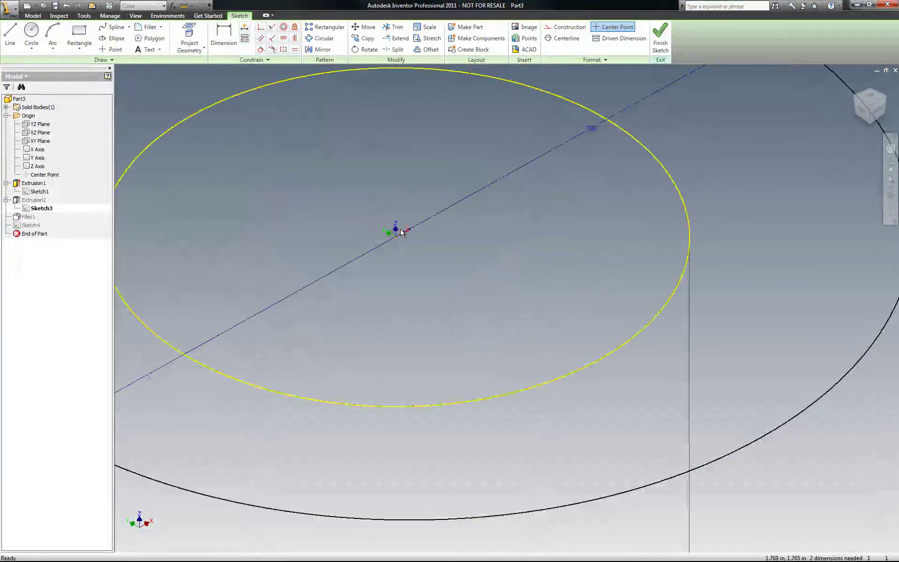
{"action": "scroll", "coordinate": [421, 224], "scroll_direction": "down", "scroll_amount": 4}
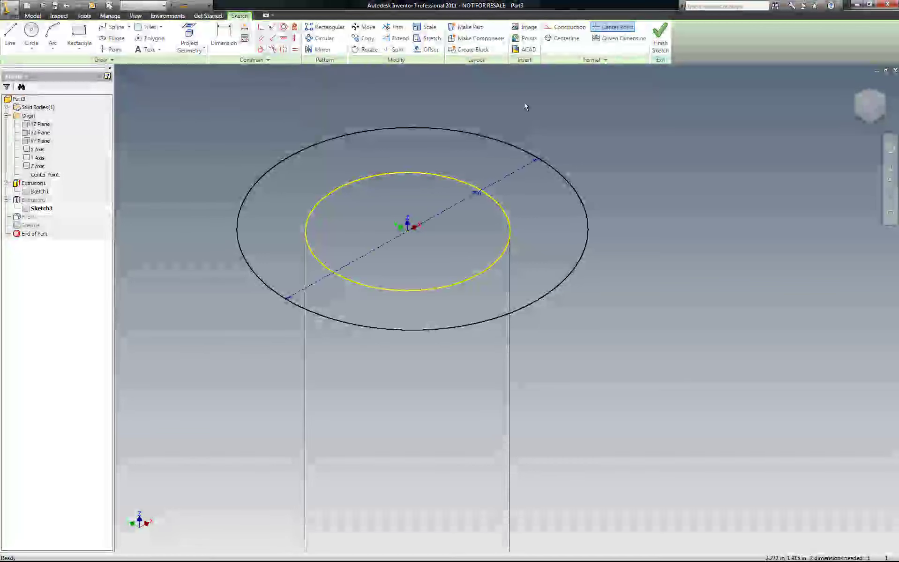
{"action": "left_click", "coordinate": [368, 27]}
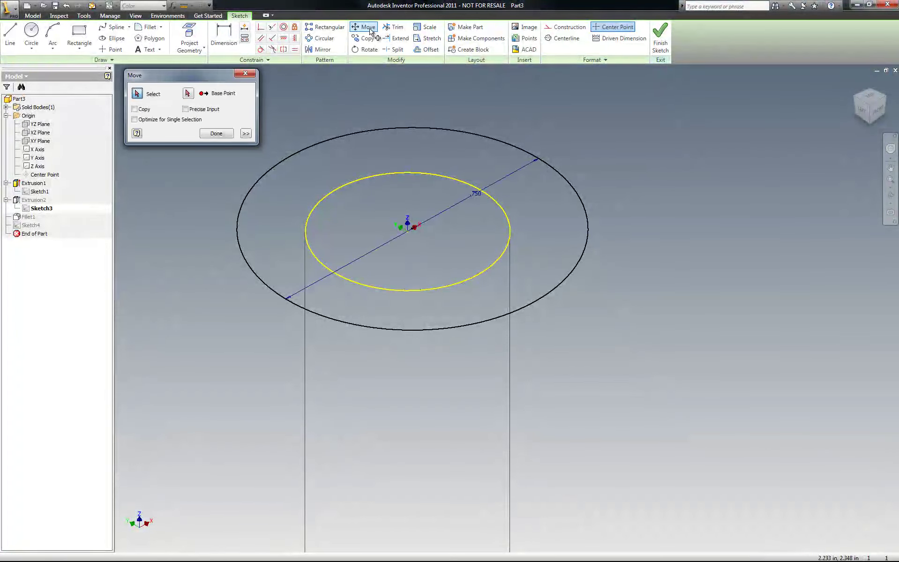
{"action": "left_click", "coordinate": [376, 134]}
{"action": "left_click", "coordinate": [188, 93]}
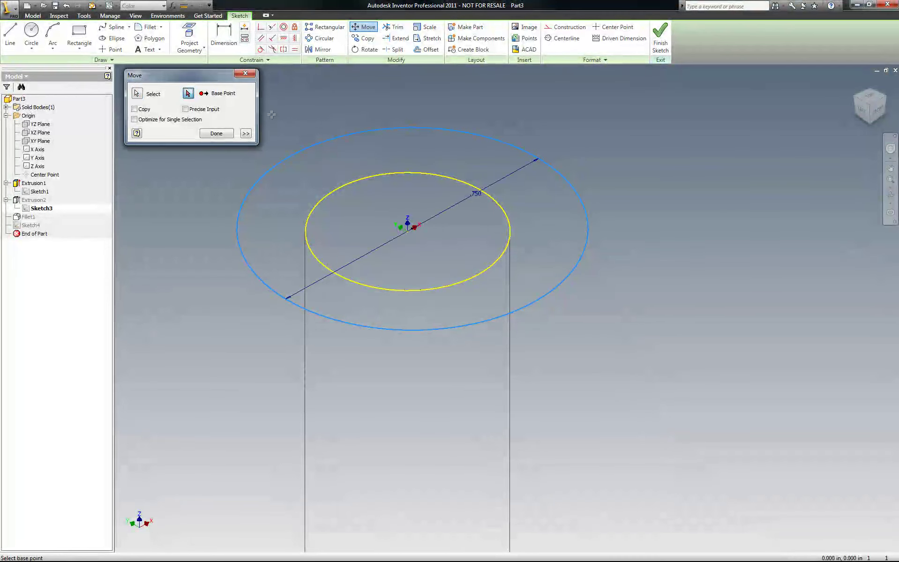
{"action": "scroll", "coordinate": [439, 223], "scroll_direction": "up", "scroll_amount": 5}
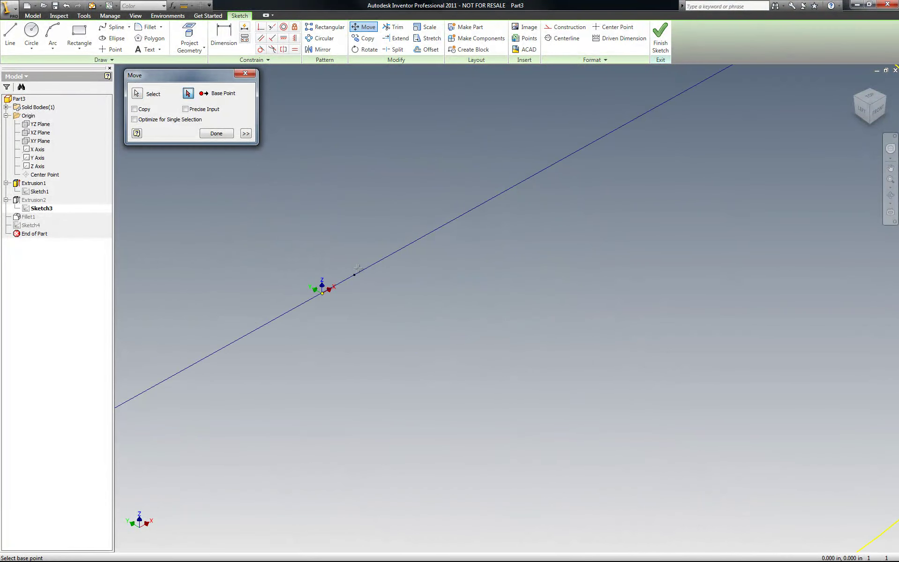
{"action": "left_click", "coordinate": [356, 275]}
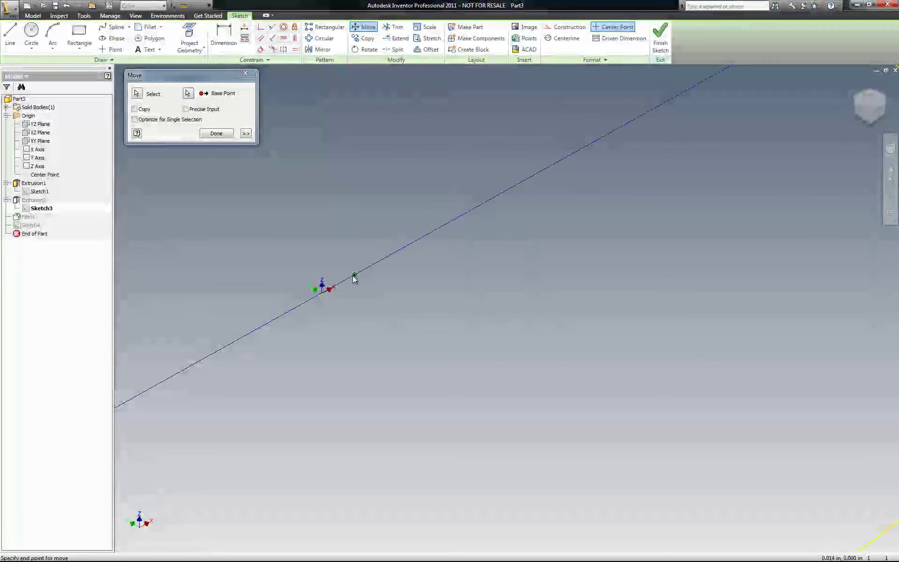
{"action": "left_click", "coordinate": [322, 294]}
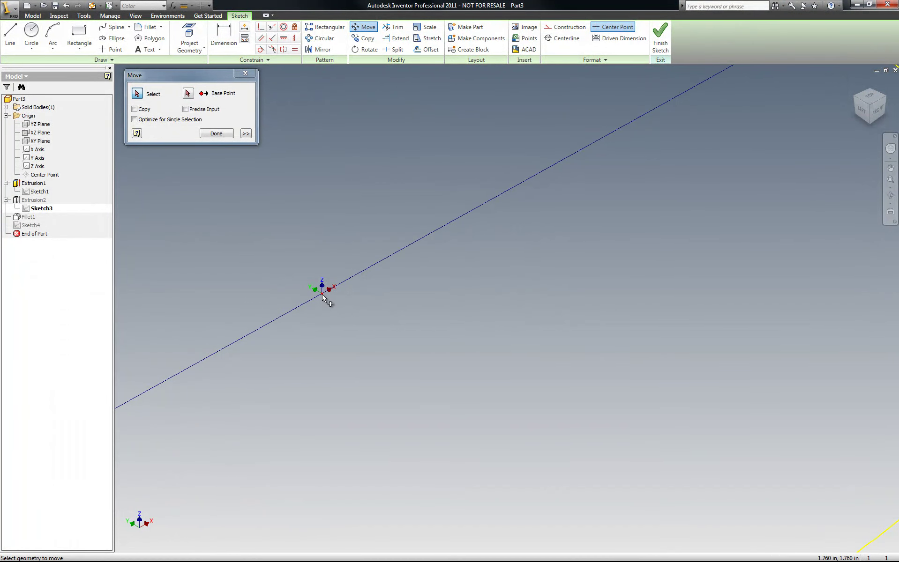
{"action": "left_click", "coordinate": [217, 133]}
{"action": "scroll", "coordinate": [417, 232], "scroll_direction": "down", "scroll_amount": 5}
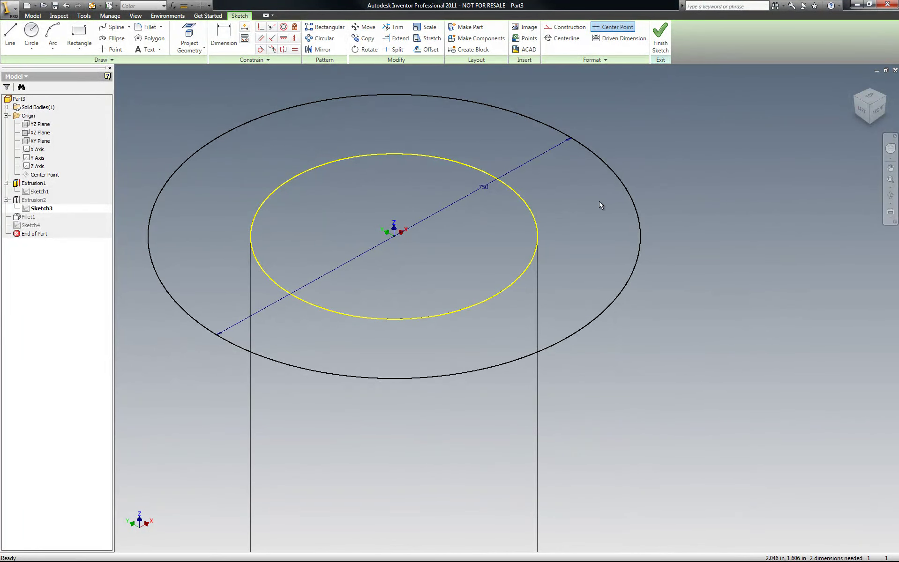
Step: Check the centre alignment of the collar and shank circles, and finish editing Sketch3
{"action": "left_click", "coordinate": [612, 172]}
{"action": "scroll", "coordinate": [424, 220], "scroll_direction": "up", "scroll_amount": 5}
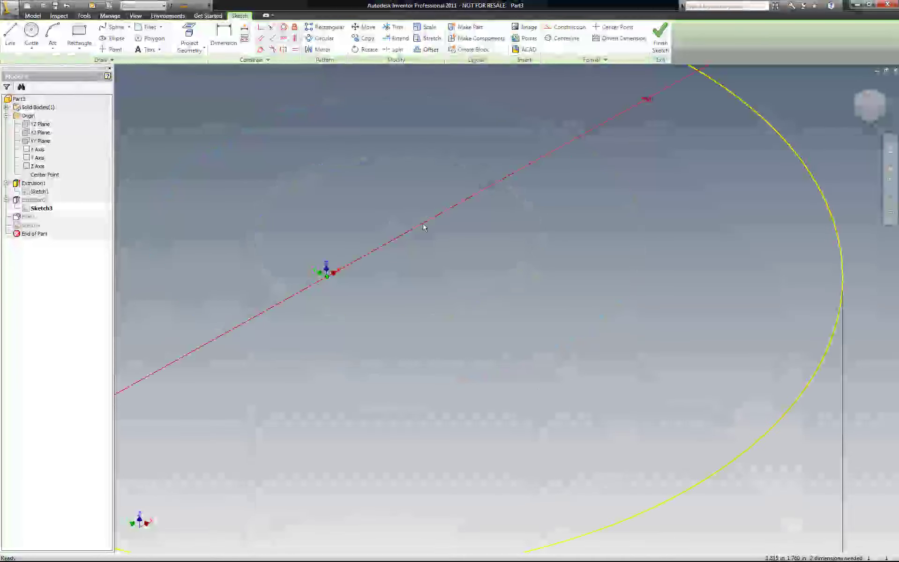
{"action": "scroll", "coordinate": [510, 211], "scroll_direction": "down", "scroll_amount": 5}
{"action": "left_click", "coordinate": [429, 338]}
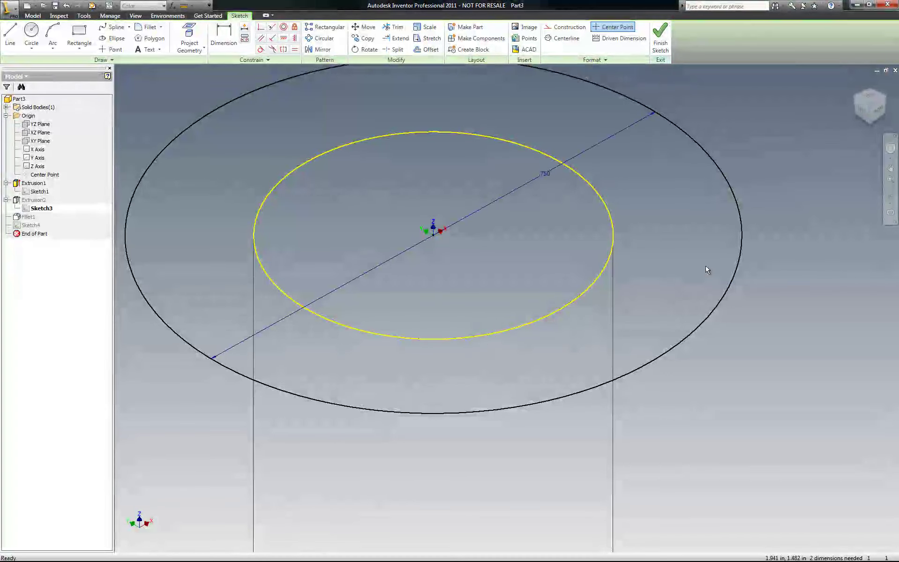
{"action": "left_click", "coordinate": [741, 237], "text": "ctrl"}
{"action": "scroll", "coordinate": [429, 233], "scroll_direction": "down", "scroll_amount": 5}
{"action": "scroll", "coordinate": [448, 266], "scroll_direction": "up", "scroll_amount": 5}
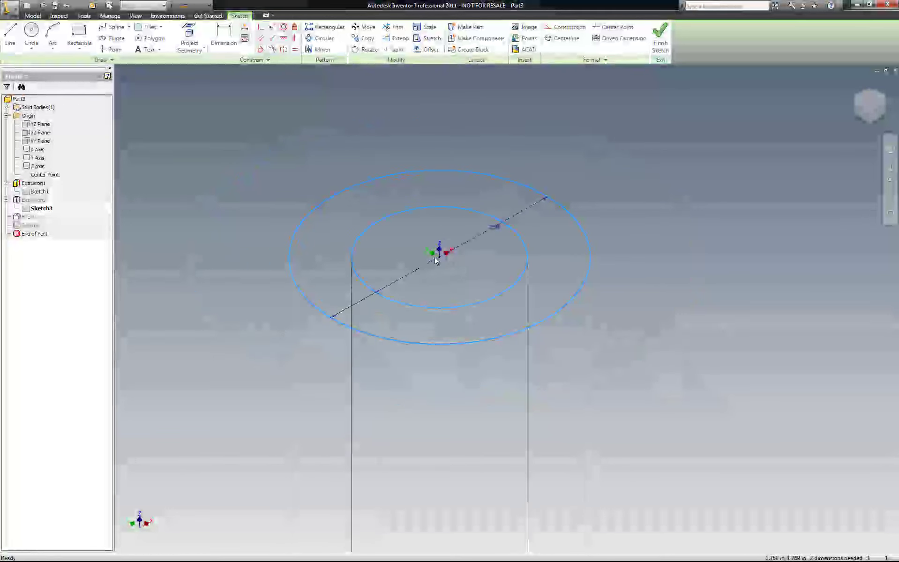
{"action": "right_click", "coordinate": [588, 139]}
{"action": "left_click", "coordinate": [610, 186]}
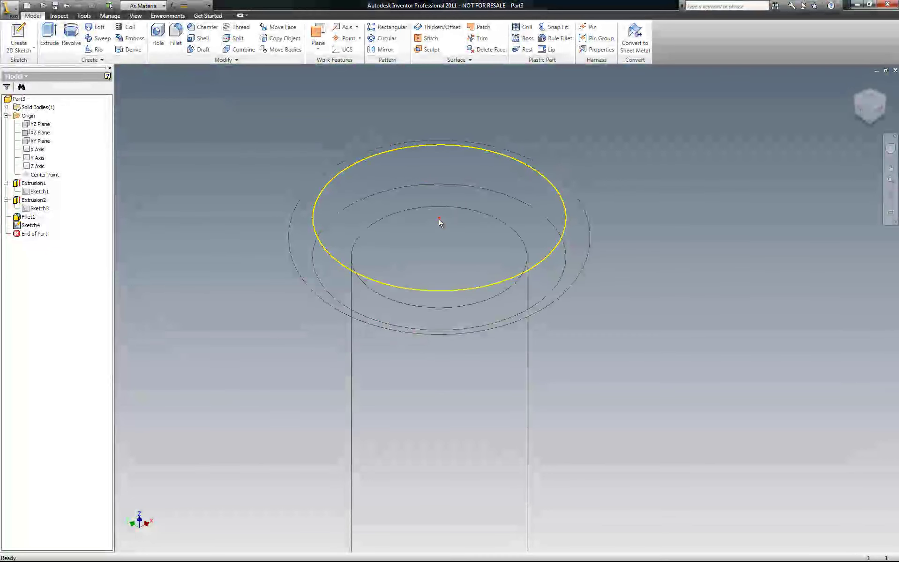
Step: Start a new 2D sketch on the flat top face of the filleted collar
{"action": "left_click", "coordinate": [401, 210]}
{"action": "key", "text": "Page_Up"}
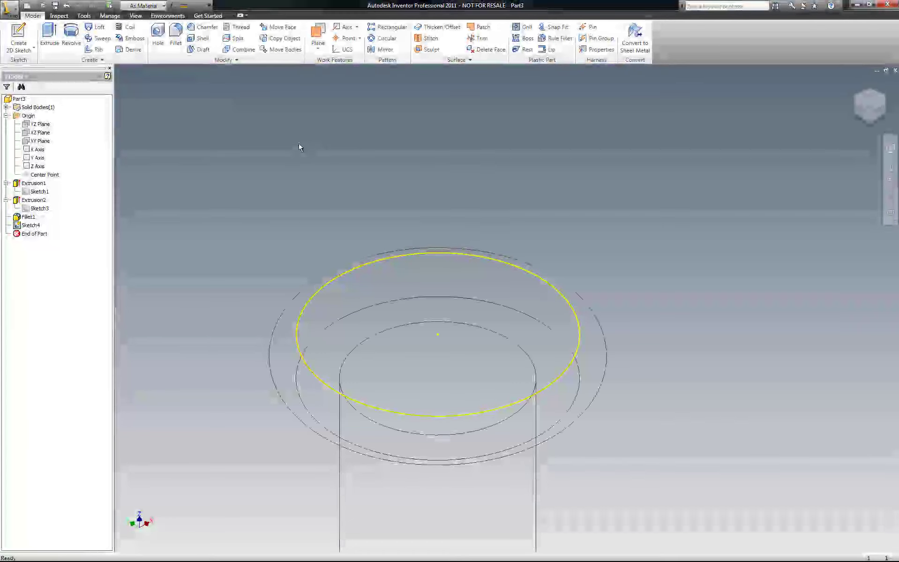
{"action": "right_click", "coordinate": [190, 124]}
{"action": "left_click", "coordinate": [220, 142]}
{"action": "left_click", "coordinate": [392, 298]}
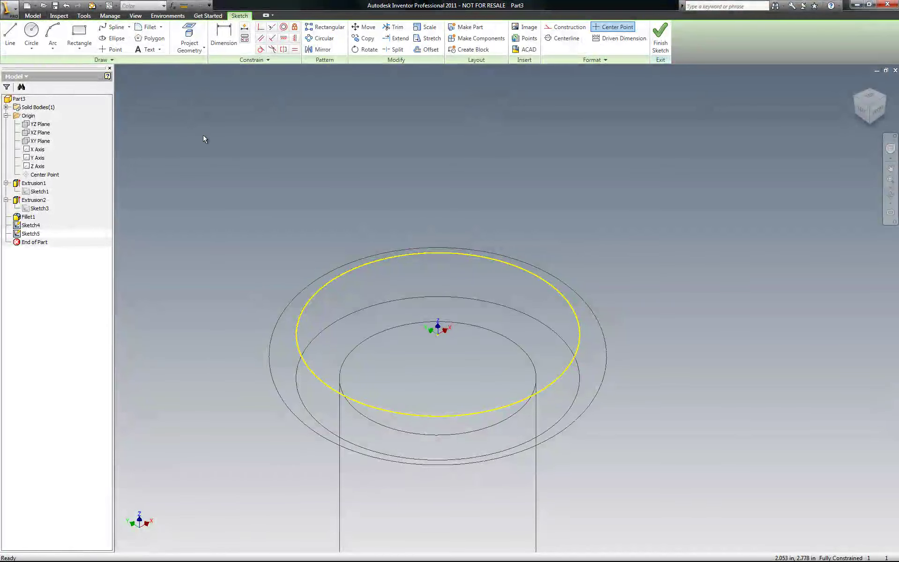
Step: Draw a circle centred on the collar's top face with a diameter of .3095*2 in, and finish the sketch
{"action": "left_click", "coordinate": [38, 40]}
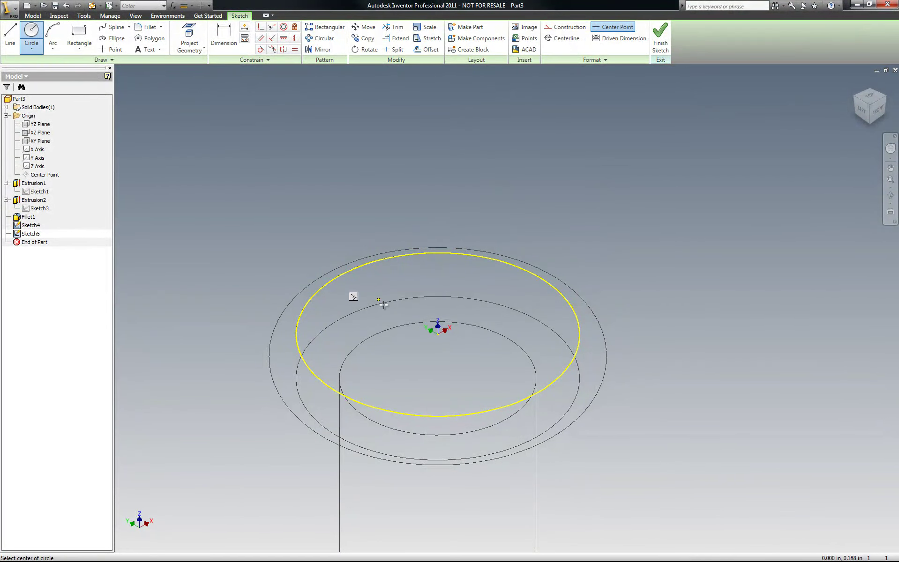
{"action": "left_click", "coordinate": [438, 333]}
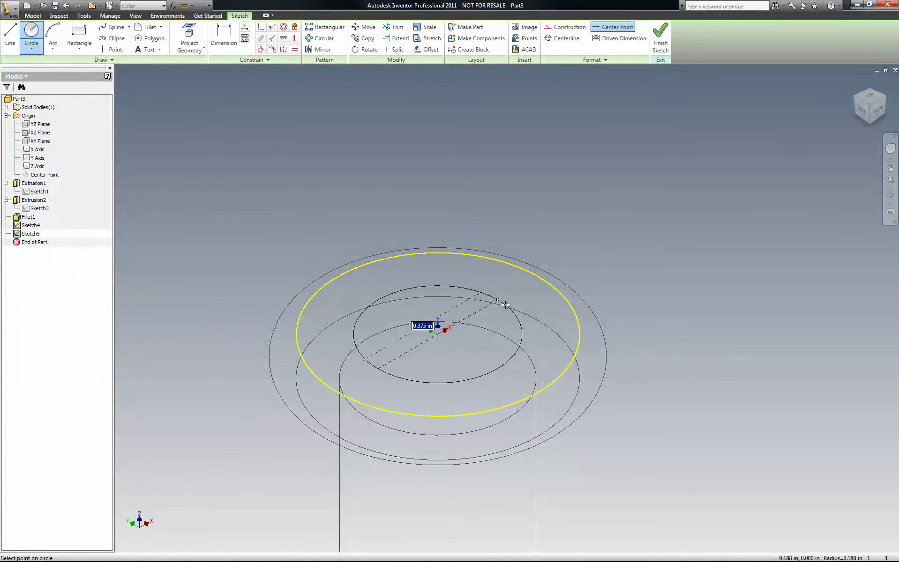
{"action": "type", "text": "."}
{"action": "type", "text": "3095*2"}
{"action": "key", "text": "Return"}
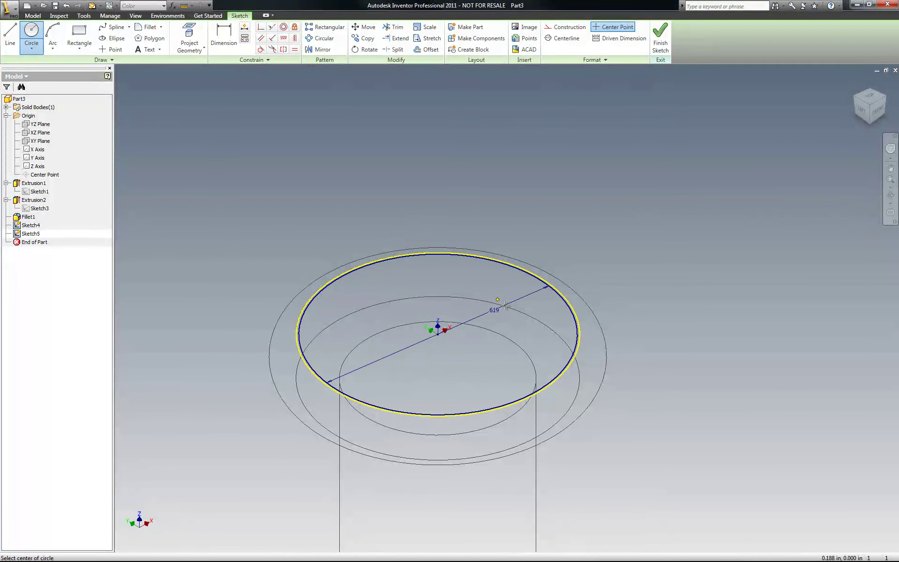
{"action": "key", "text": "Escape"}
{"action": "right_click", "coordinate": [497, 154]}
{"action": "left_click", "coordinate": [514, 177]}
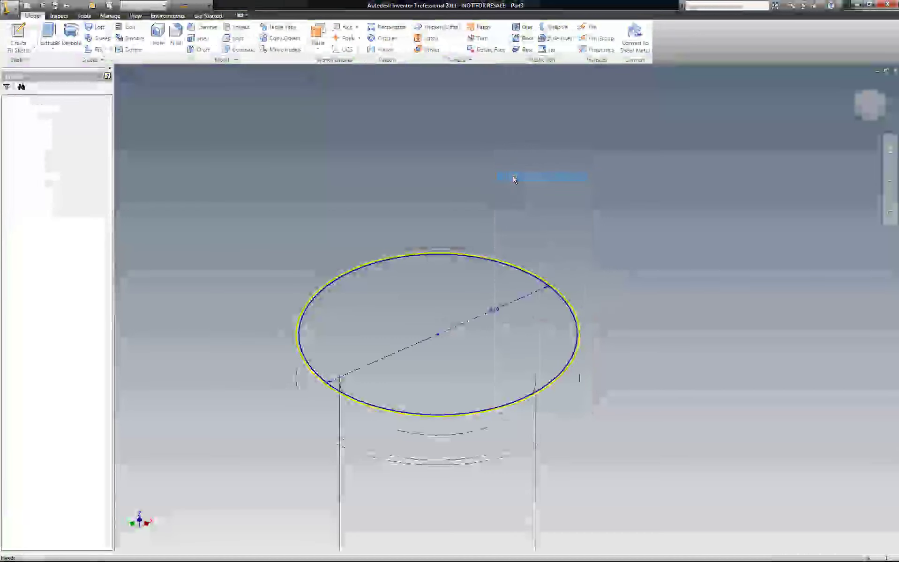
{"action": "left_click", "coordinate": [49, 37]}
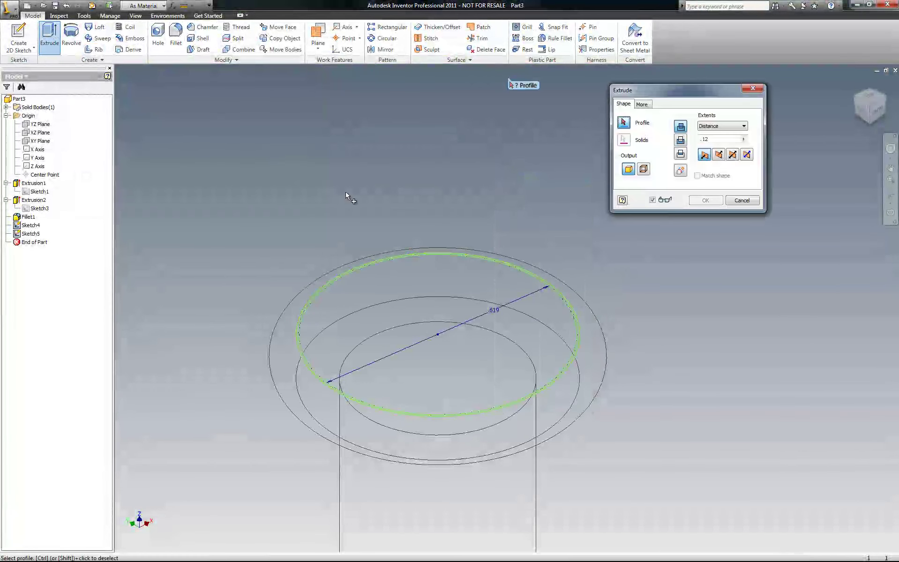
{"action": "scroll", "coordinate": [576, 313], "scroll_direction": "up", "scroll_amount": 4}
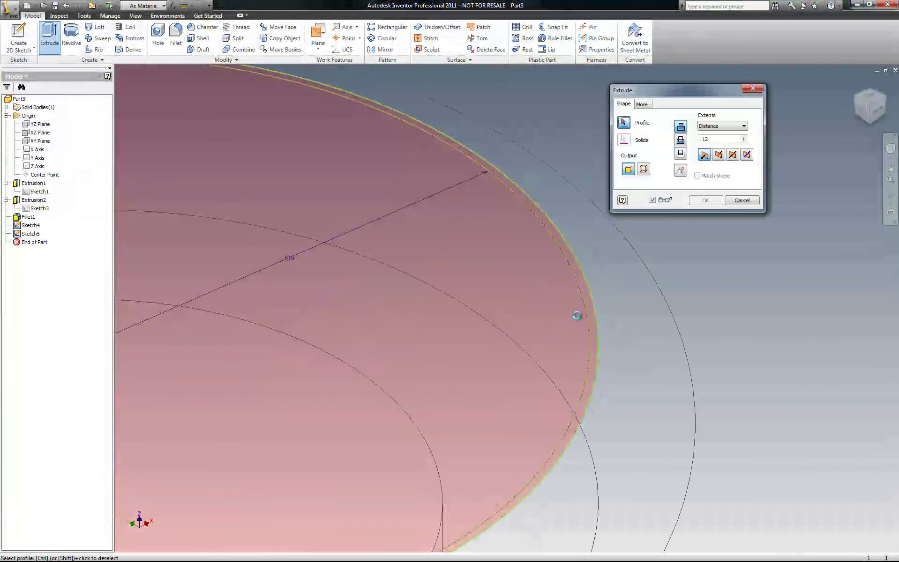
{"action": "scroll", "coordinate": [576, 313], "scroll_direction": "down", "scroll_amount": 5}
{"action": "key", "text": "Escape"}
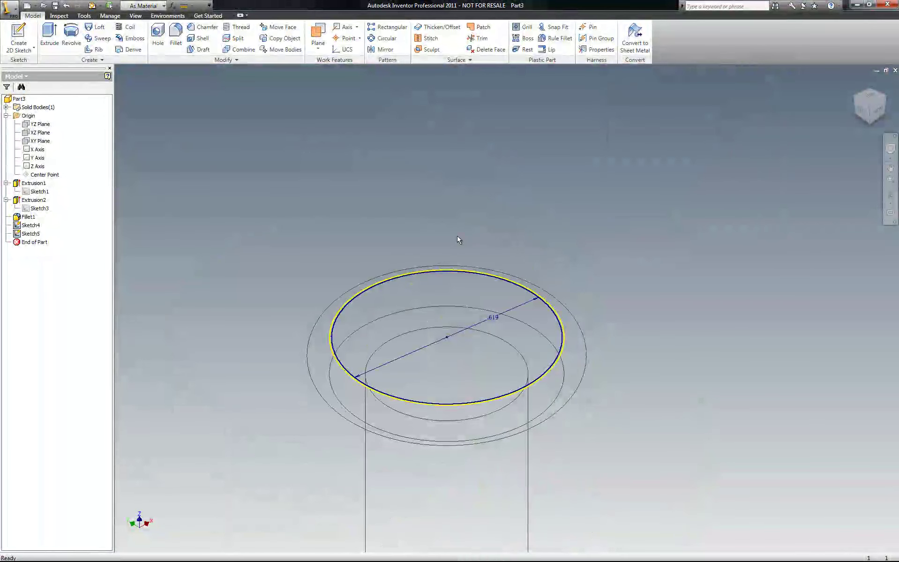
{"action": "left_click", "coordinate": [49, 35]}
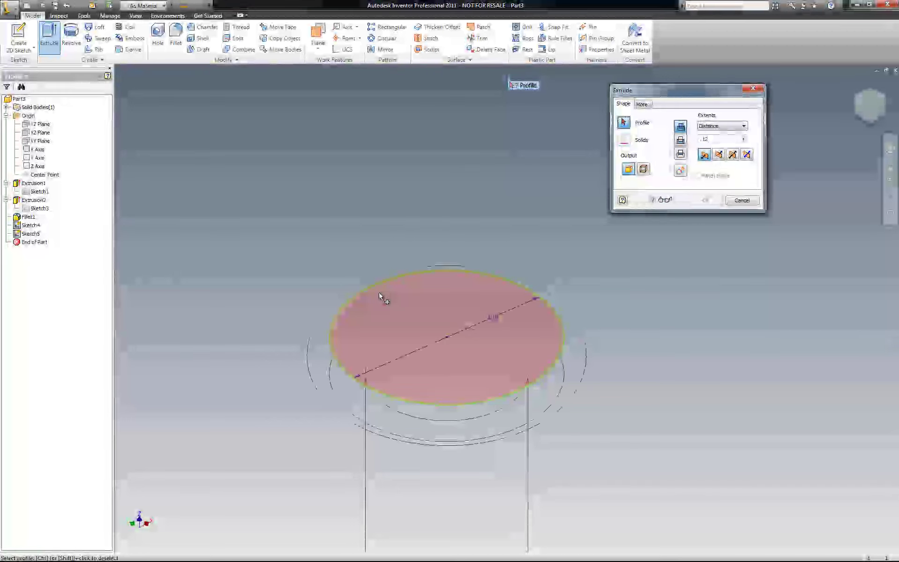
{"action": "left_click", "coordinate": [381, 297]}
{"action": "scroll", "coordinate": [332, 354], "scroll_direction": "up", "scroll_amount": 5}
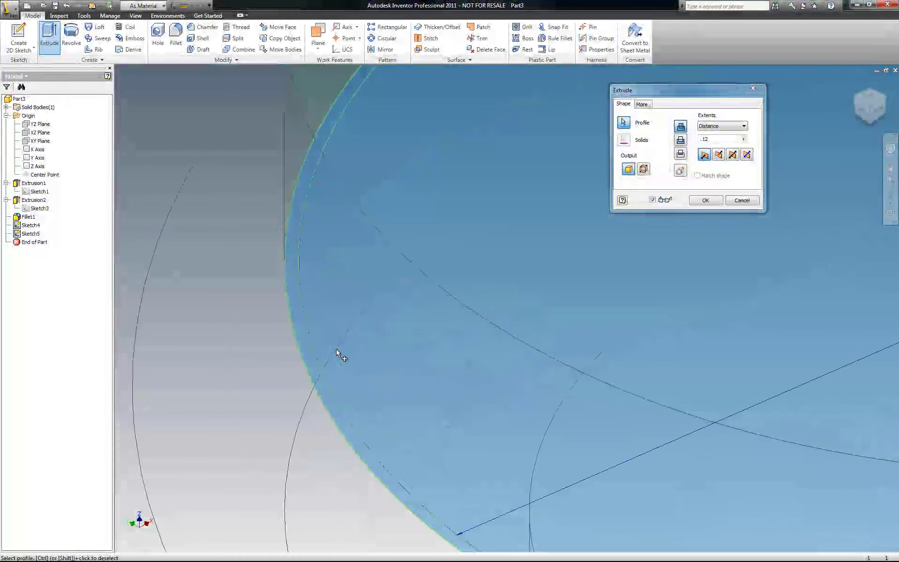
{"action": "scroll", "coordinate": [334, 354], "scroll_direction": "down", "scroll_amount": 5}
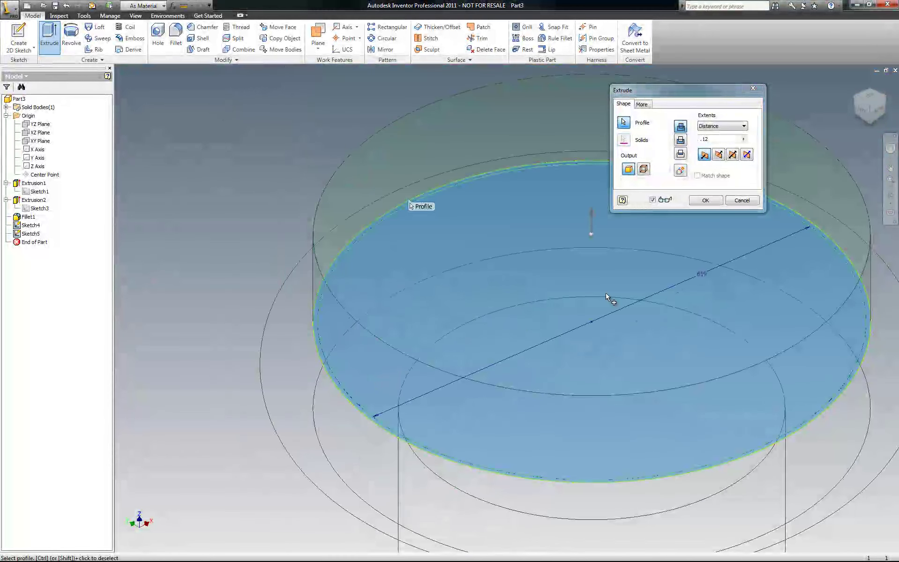
{"action": "key", "text": "Escape"}
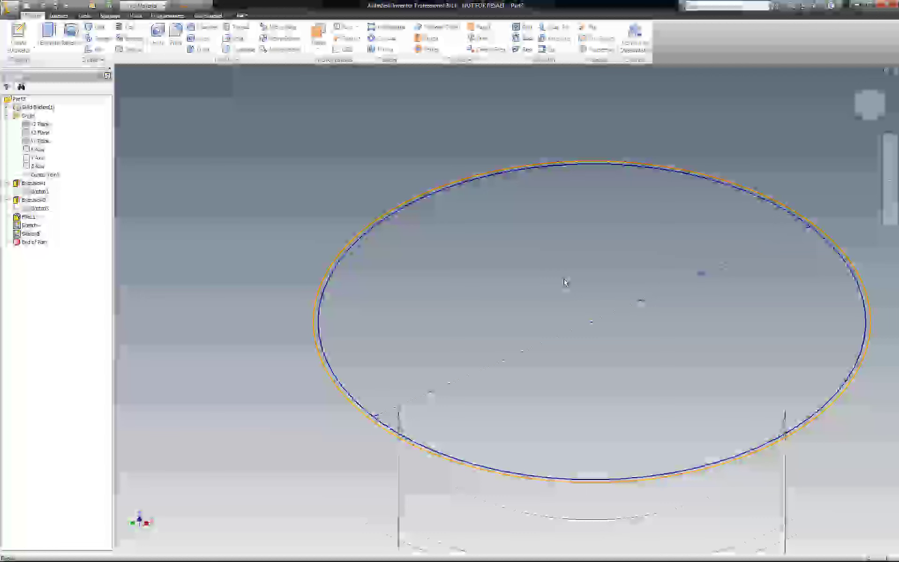
Step: Compare the newly sketched circle with the edge of the collar's top face
{"action": "left_click", "coordinate": [861, 298]}
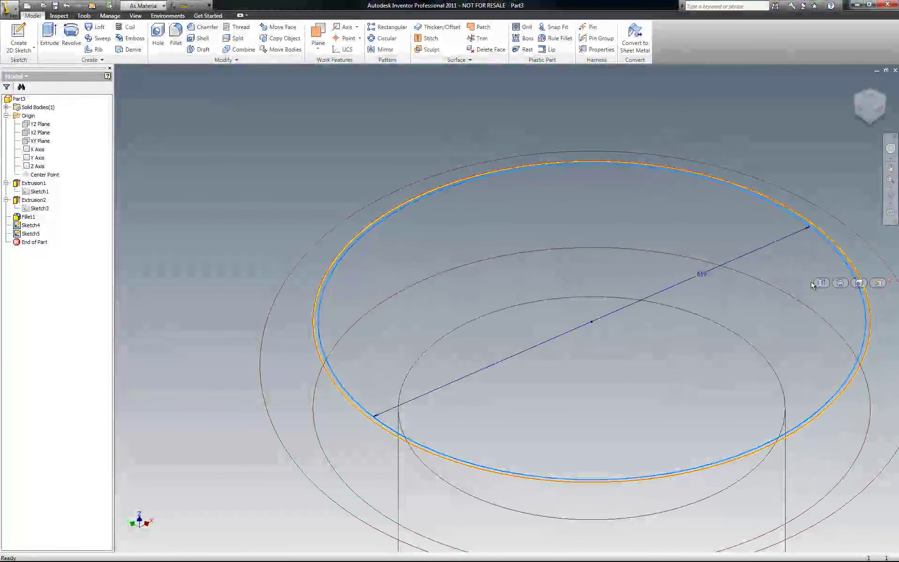
{"action": "scroll", "coordinate": [579, 291], "scroll_direction": "down", "scroll_amount": 3}
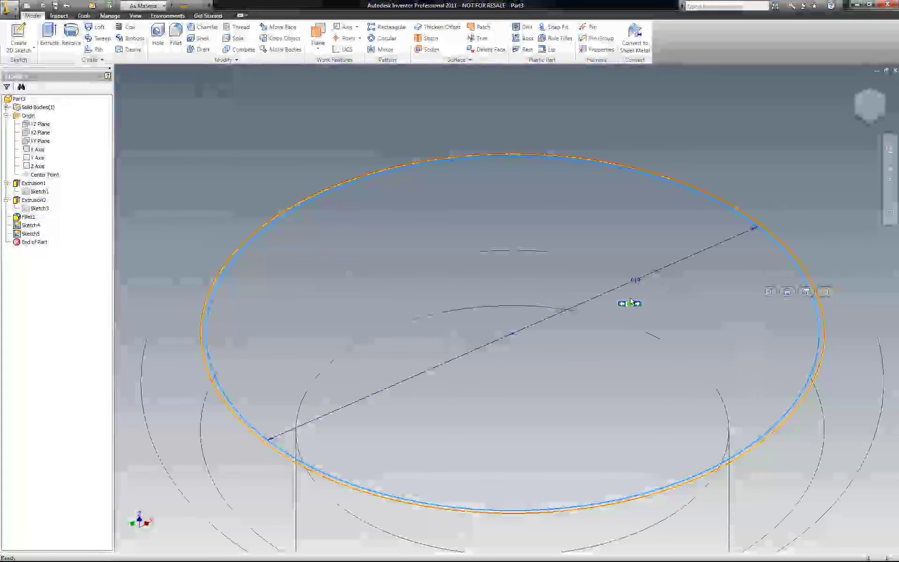
{"action": "scroll", "coordinate": [630, 303], "scroll_direction": "down", "scroll_amount": 3}
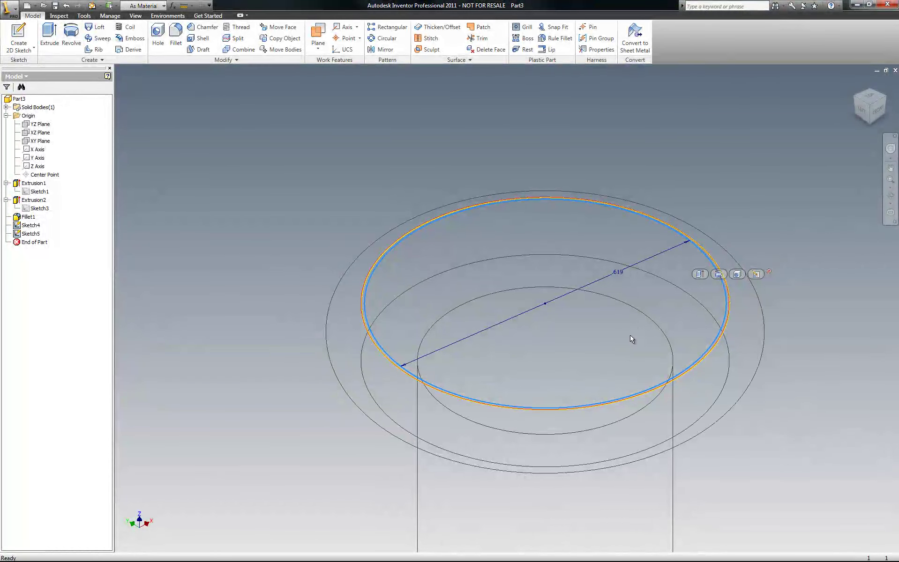
{"action": "left_click", "coordinate": [406, 321]}
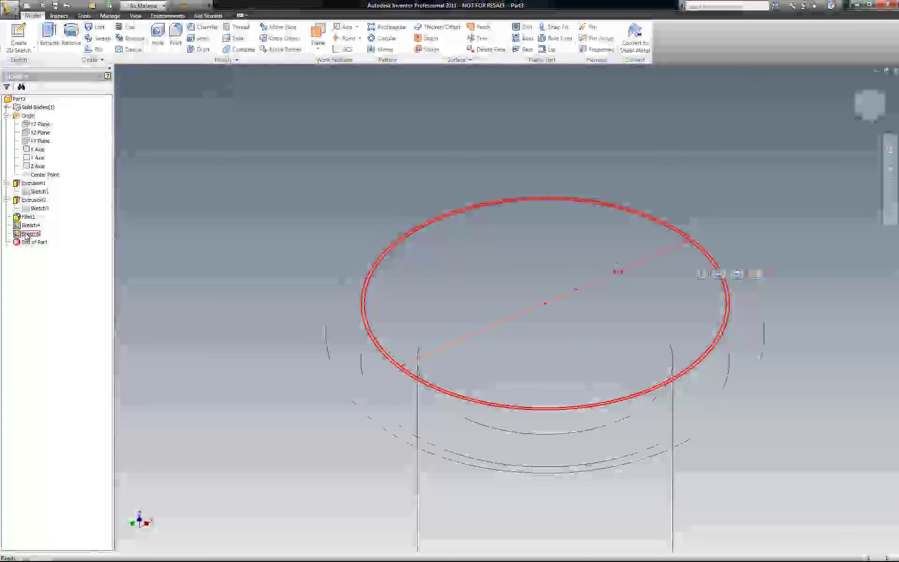
Step: Reopen the sketch of the circle on the collar's top face and check the expression in its diameter dimension
{"action": "right_click", "coordinate": [197, 219]}
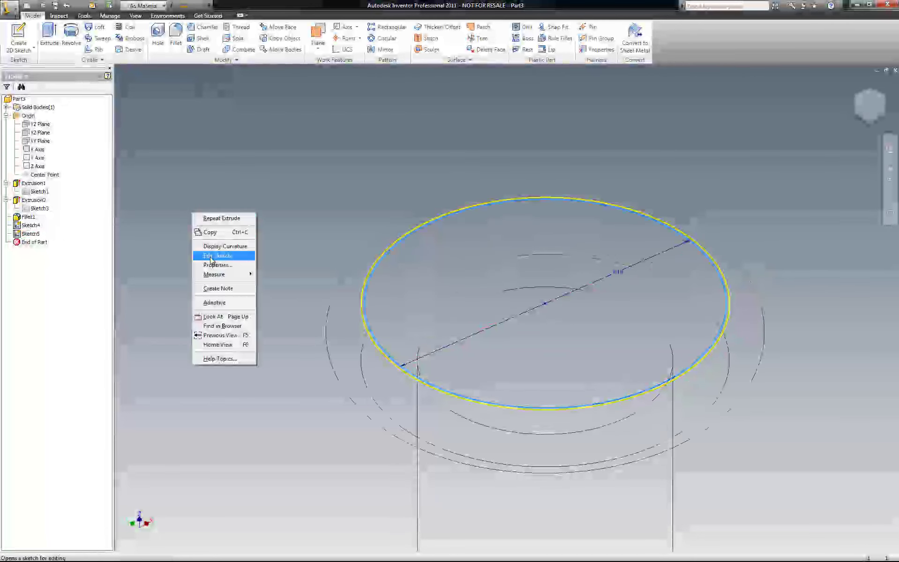
{"action": "left_click", "coordinate": [209, 256]}
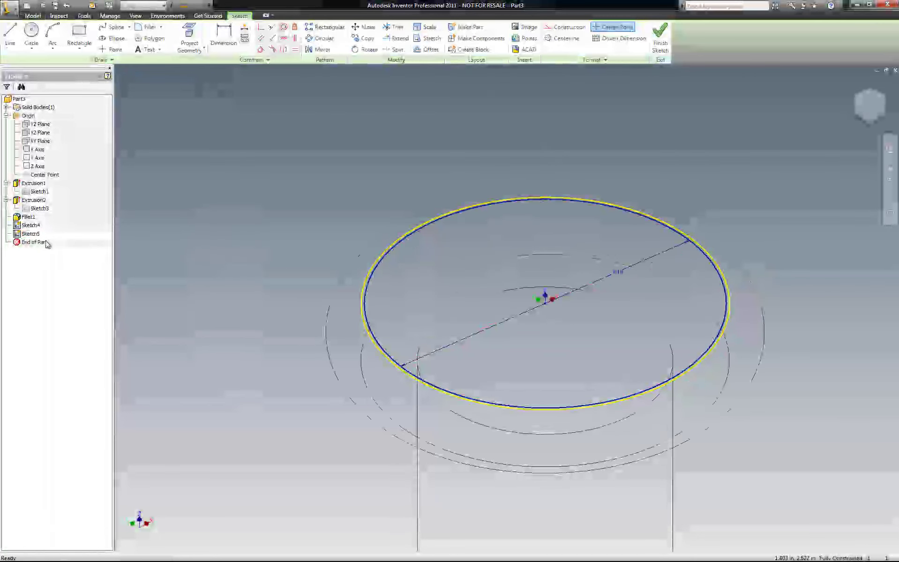
{"action": "left_click", "coordinate": [33, 234]}
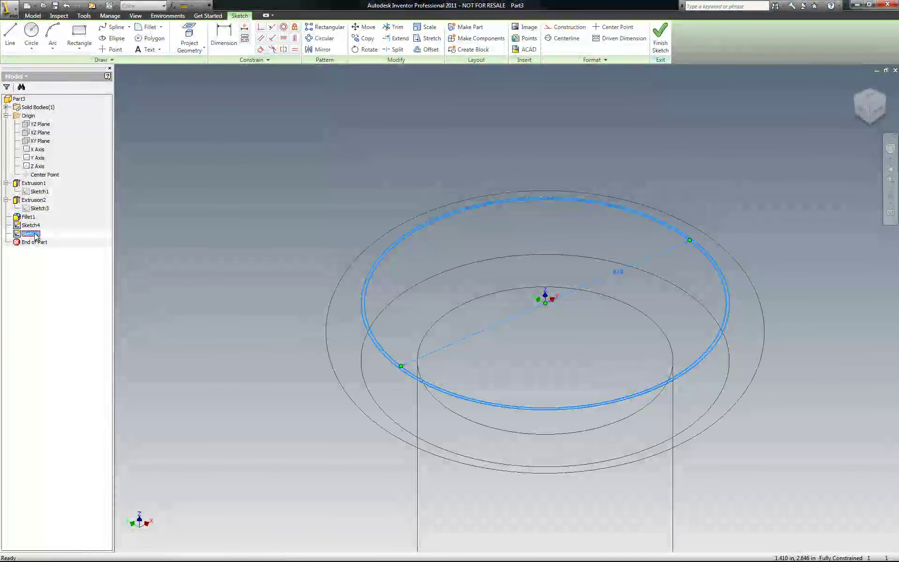
{"action": "right_click", "coordinate": [36, 237]}
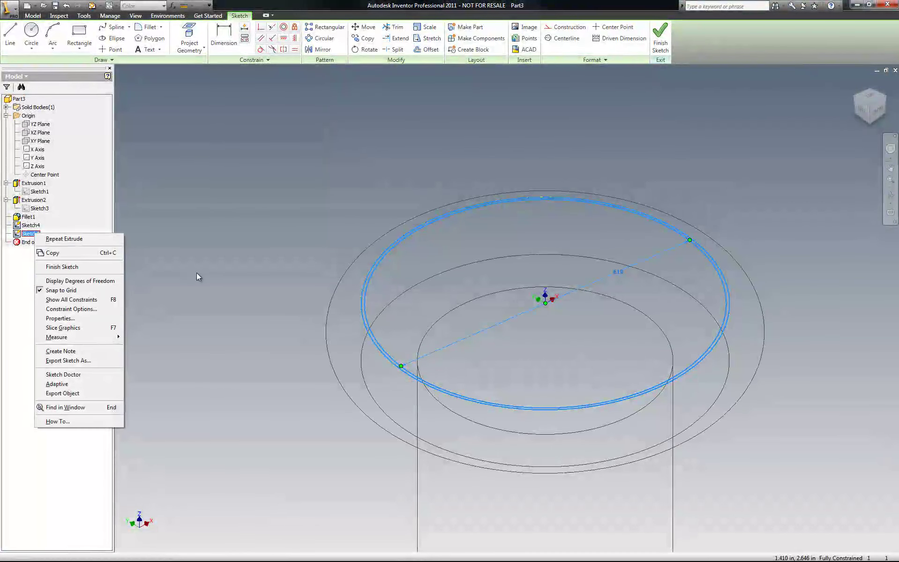
{"action": "left_click", "coordinate": [195, 263]}
{"action": "right_click", "coordinate": [192, 257]}
{"action": "left_click", "coordinate": [206, 276]}
{"action": "right_click", "coordinate": [29, 237]}
{"action": "left_click", "coordinate": [53, 283]}
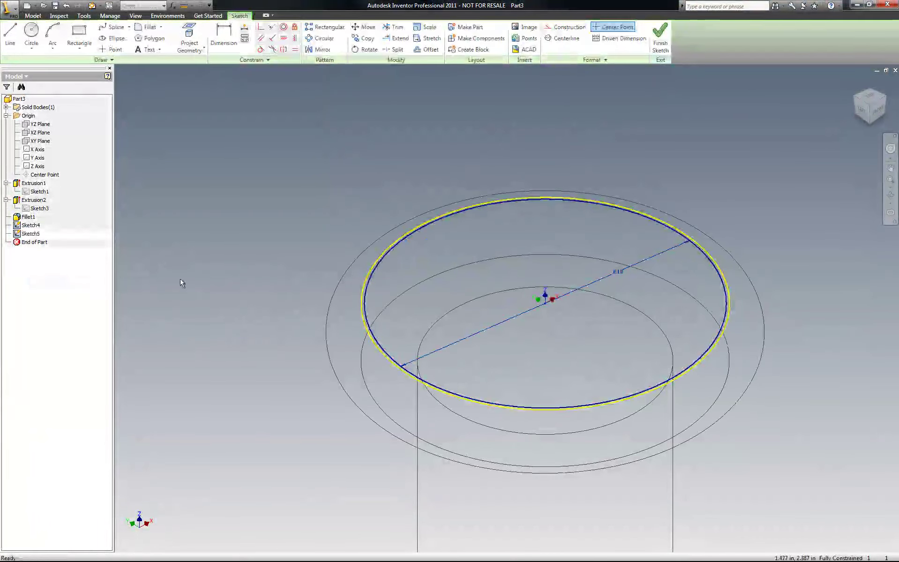
{"action": "double_click", "coordinate": [619, 276]}
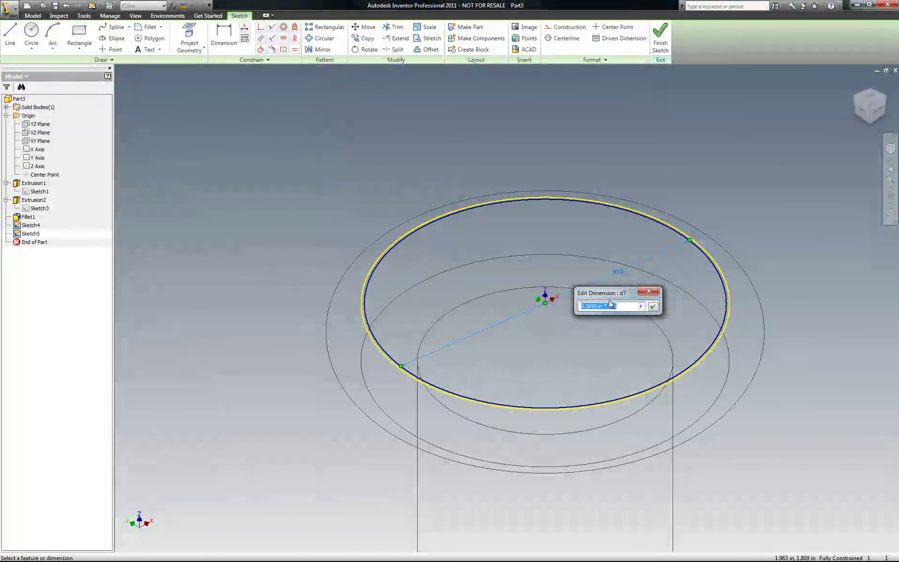
{"action": "left_click", "coordinate": [652, 306]}
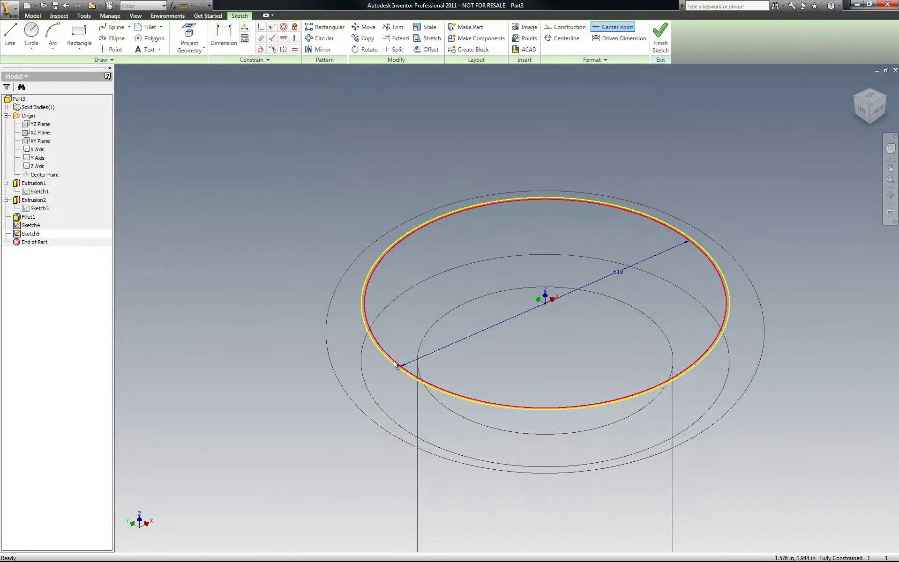
Step: Compare the sketched circle with the collar's top edge up close, and finish the sketch
{"action": "scroll", "coordinate": [395, 365], "scroll_direction": "up", "scroll_amount": 5}
{"action": "left_click", "coordinate": [414, 385]}
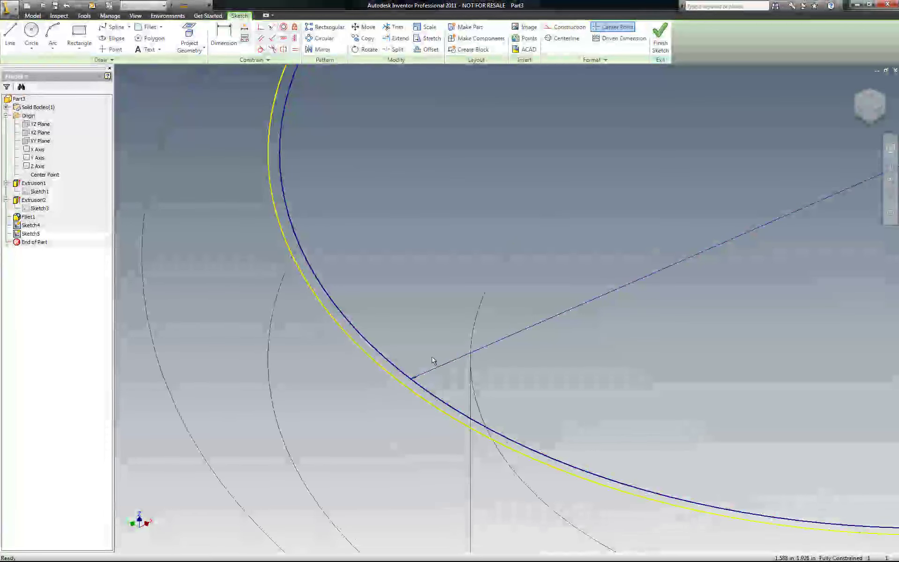
{"action": "right_click", "coordinate": [398, 230]}
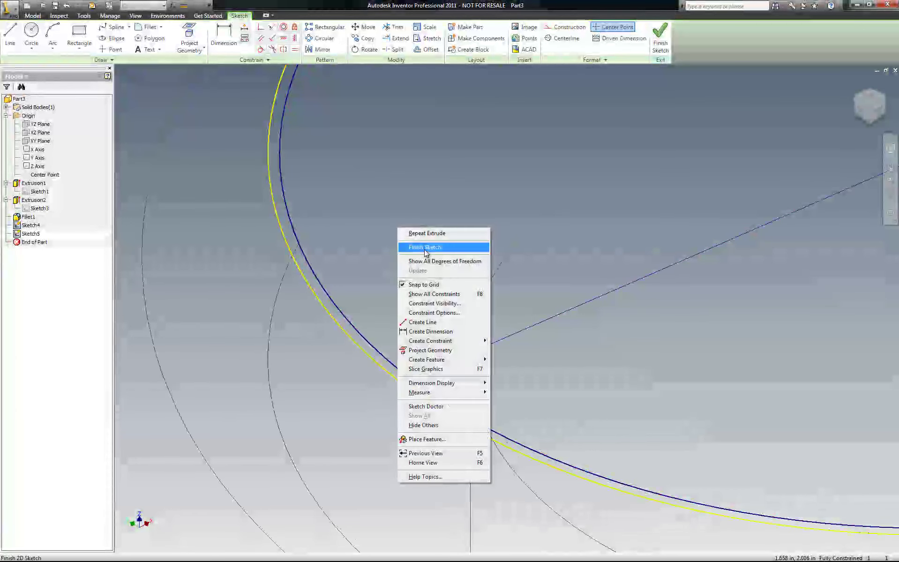
{"action": "left_click", "coordinate": [424, 249]}
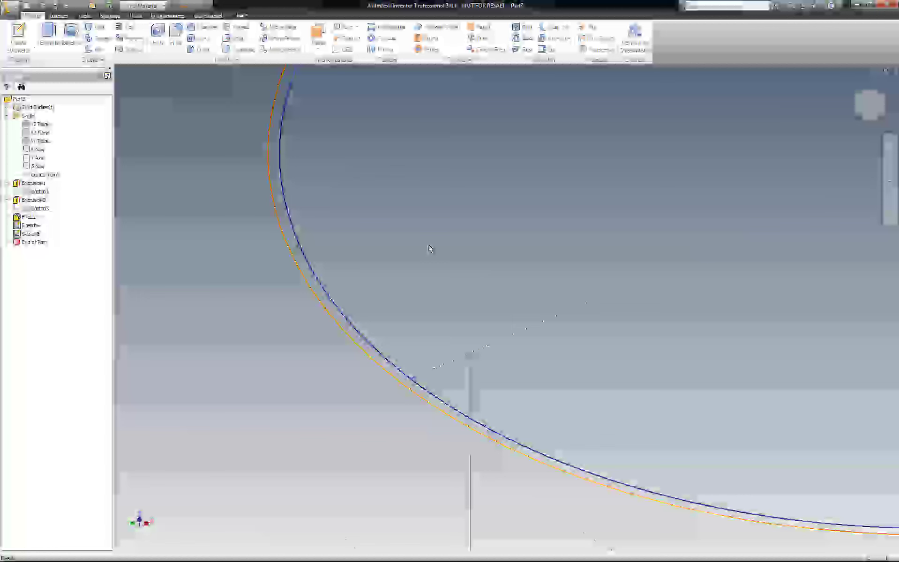
Step: Extrude the circle on the collar's top face upward by .5 in to form the screw head
{"action": "left_click", "coordinate": [49, 35]}
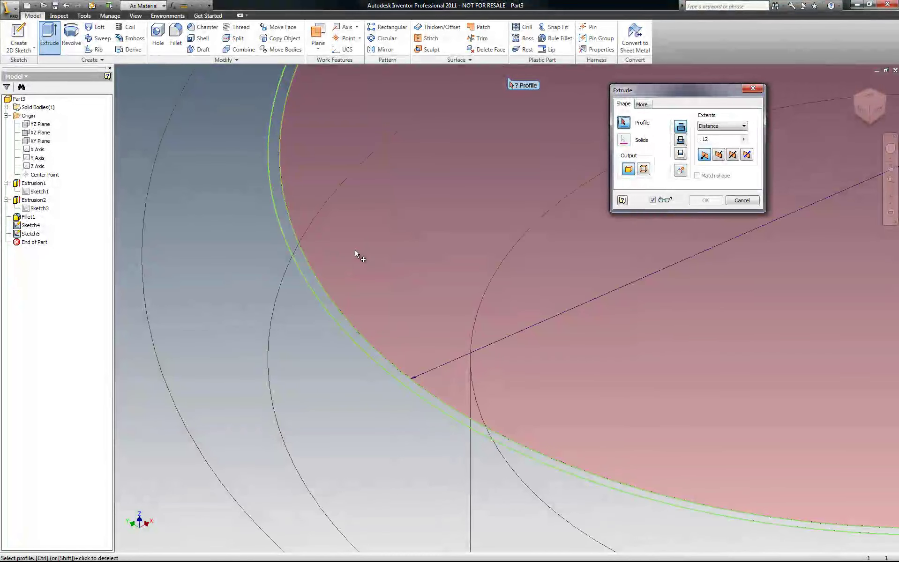
{"action": "left_click", "coordinate": [355, 253]}
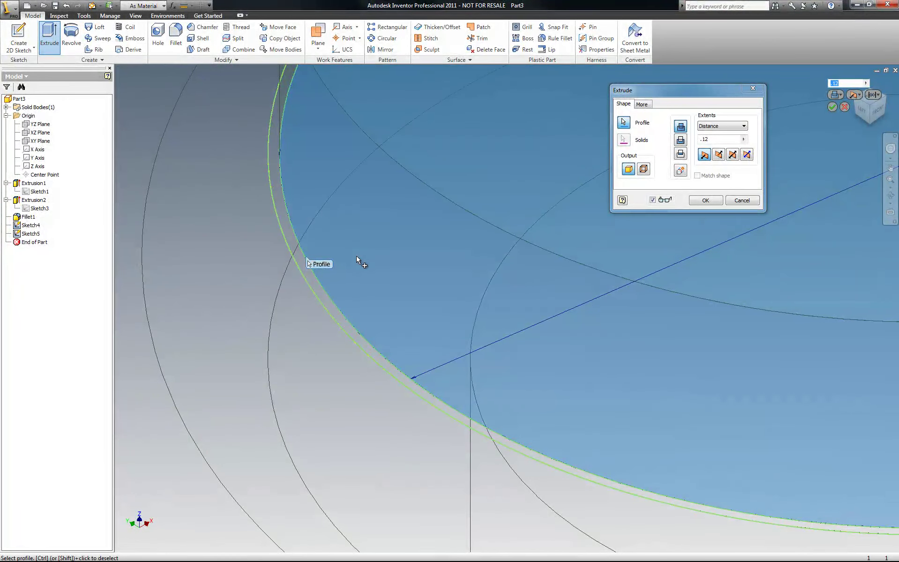
{"action": "left_click", "coordinate": [722, 137]}
{"action": "type", "text": ".5"}
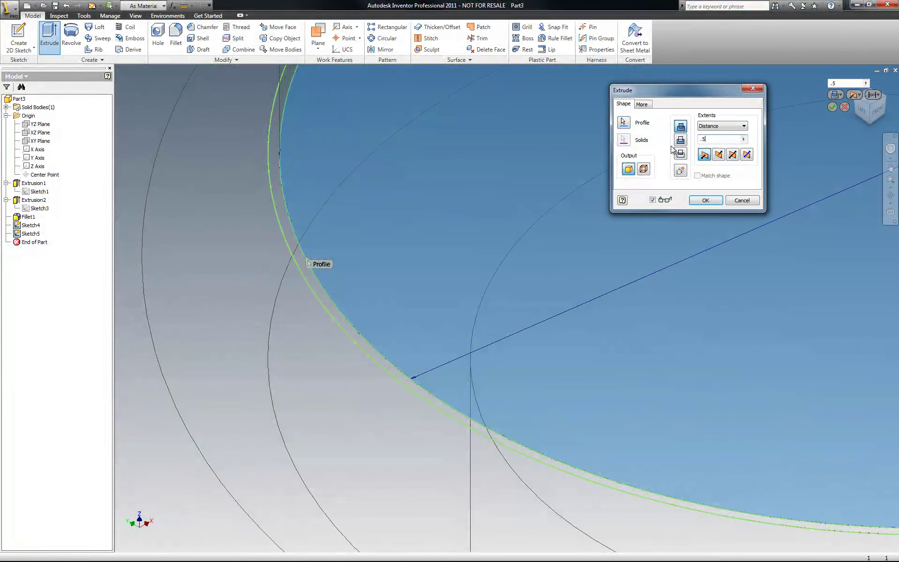
{"action": "key", "text": "Return"}
{"action": "scroll", "coordinate": [425, 267], "scroll_direction": "up", "scroll_amount": 5}
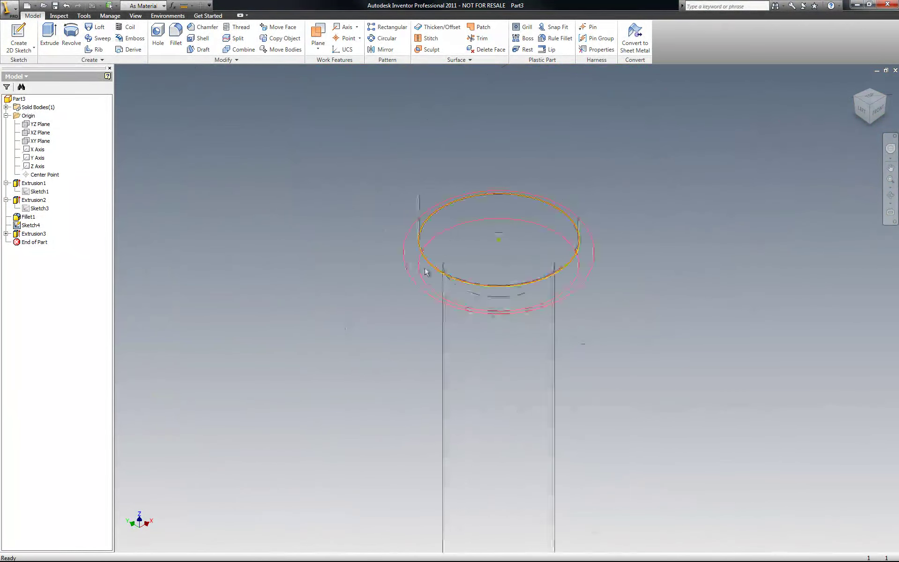
{"action": "right_click", "coordinate": [621, 112]}
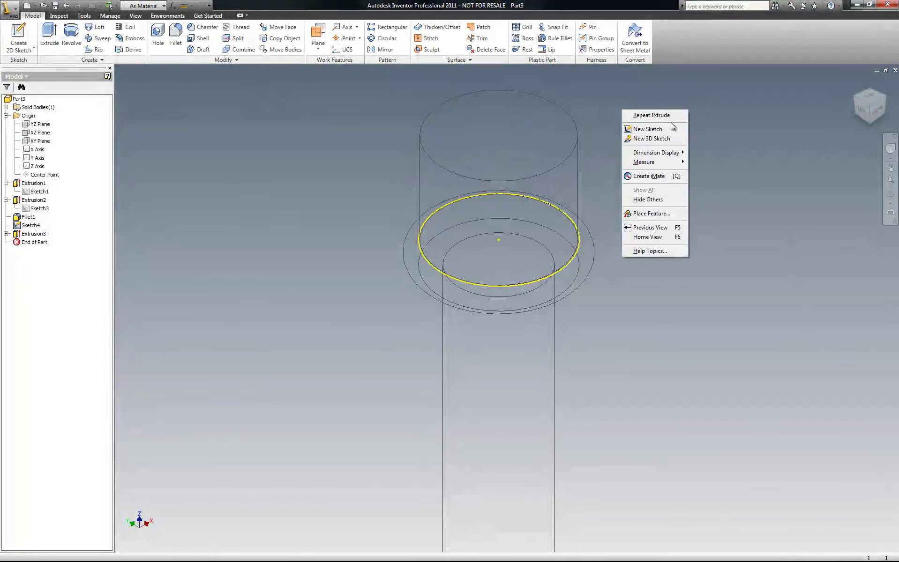
{"action": "left_click", "coordinate": [698, 116]}
{"action": "scroll", "coordinate": [653, 127], "scroll_direction": "down", "scroll_amount": 3}
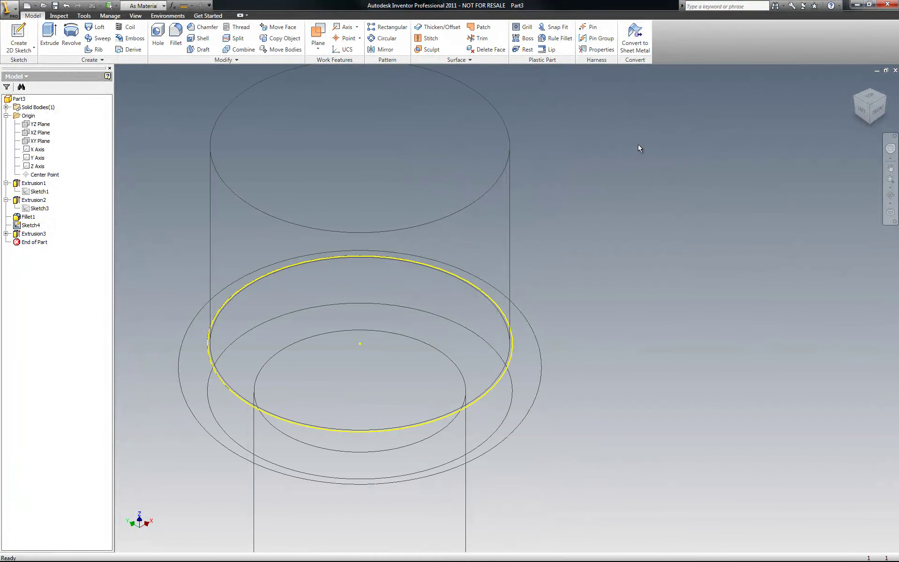
{"action": "scroll", "coordinate": [609, 185], "scroll_direction": "up", "scroll_amount": 2}
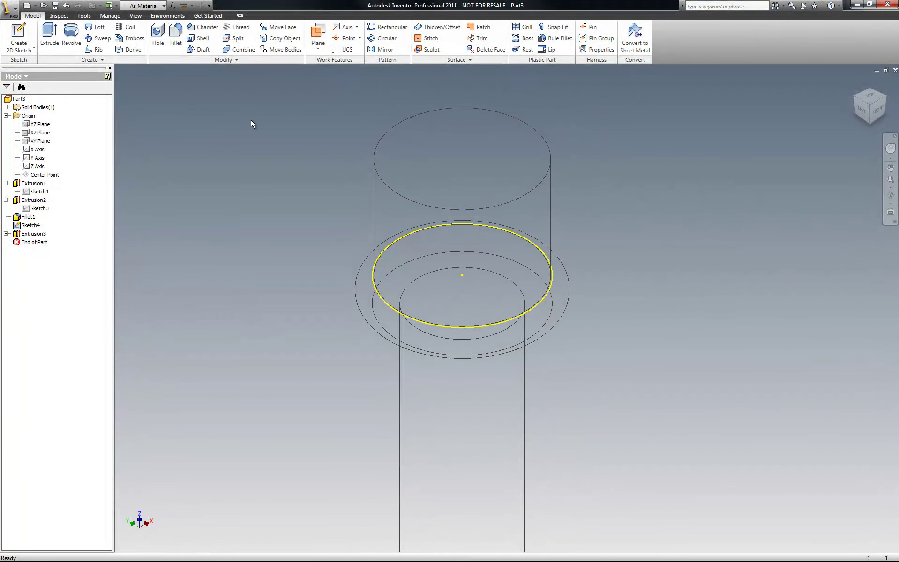
Step: Make the origin XZ plane and Z axis visible
{"action": "right_click", "coordinate": [233, 126]}
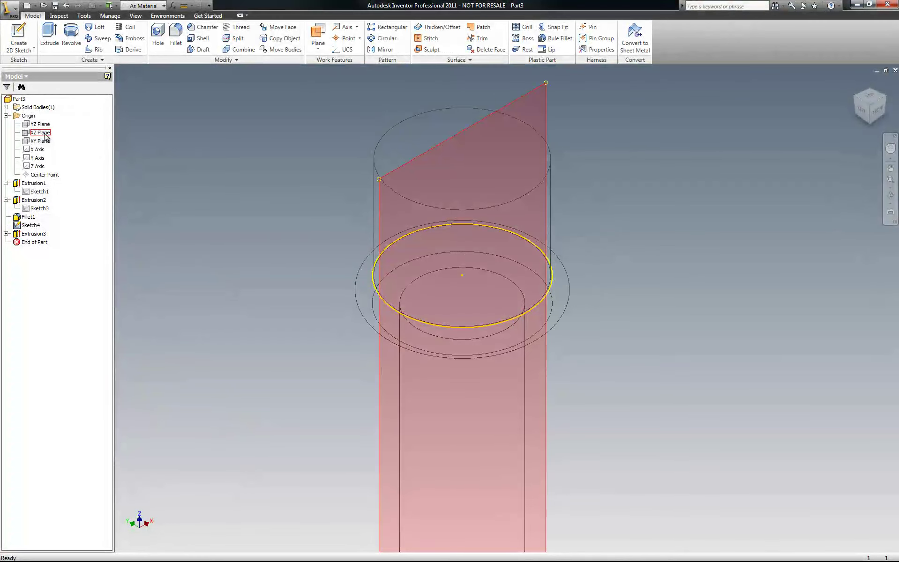
{"action": "right_click", "coordinate": [46, 137]}
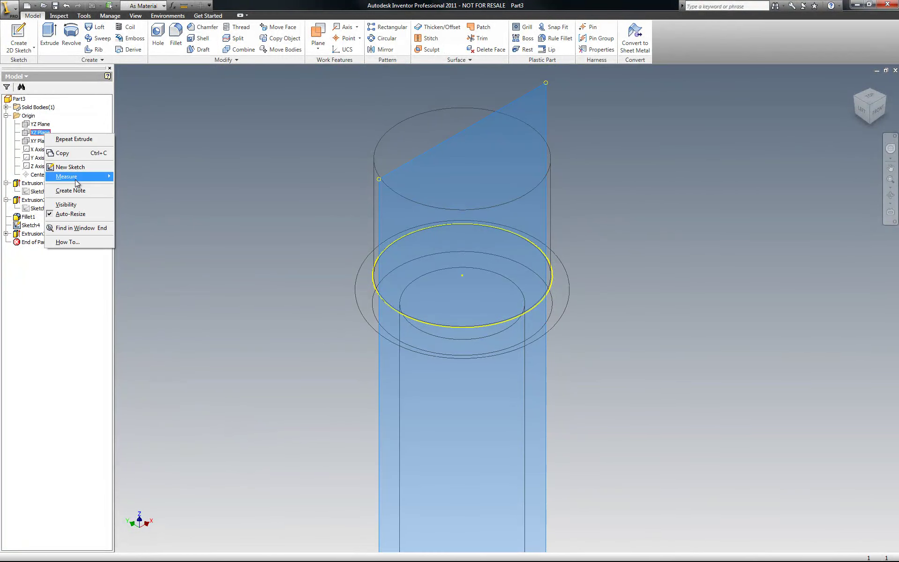
{"action": "left_click", "coordinate": [65, 206]}
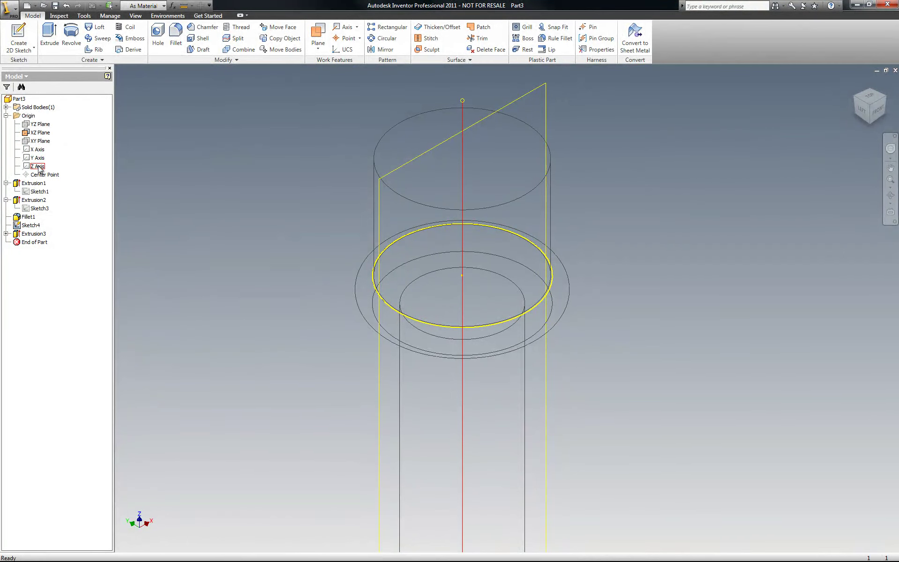
{"action": "right_click", "coordinate": [39, 168]}
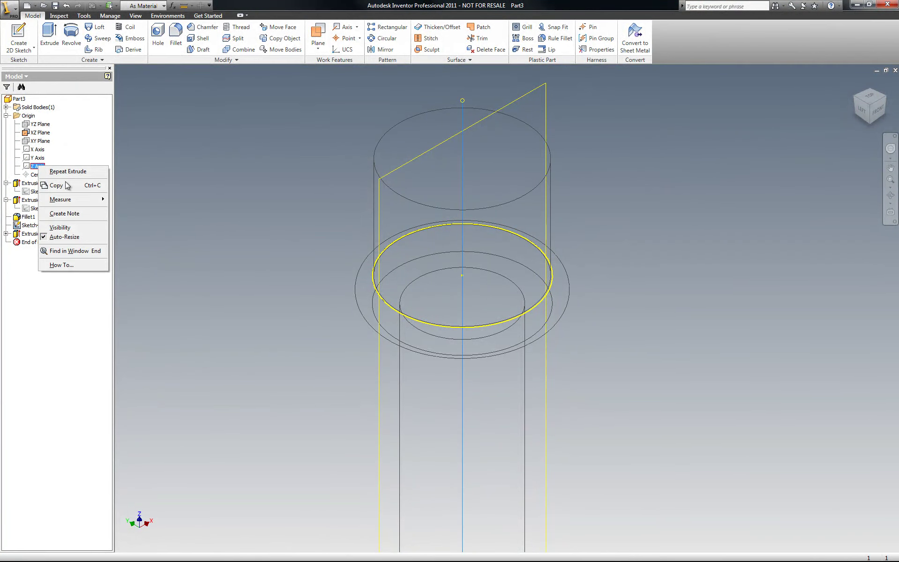
{"action": "left_click", "coordinate": [71, 228]}
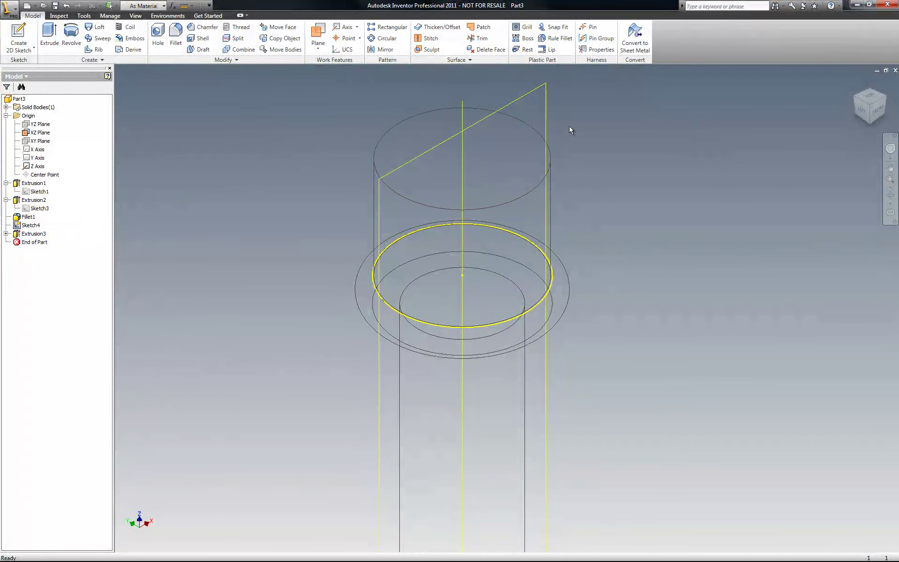
Step: Start a new 2D sketch on the XZ plane running through the screw's centre
{"action": "scroll", "coordinate": [657, 118], "scroll_direction": "up", "scroll_amount": 4}
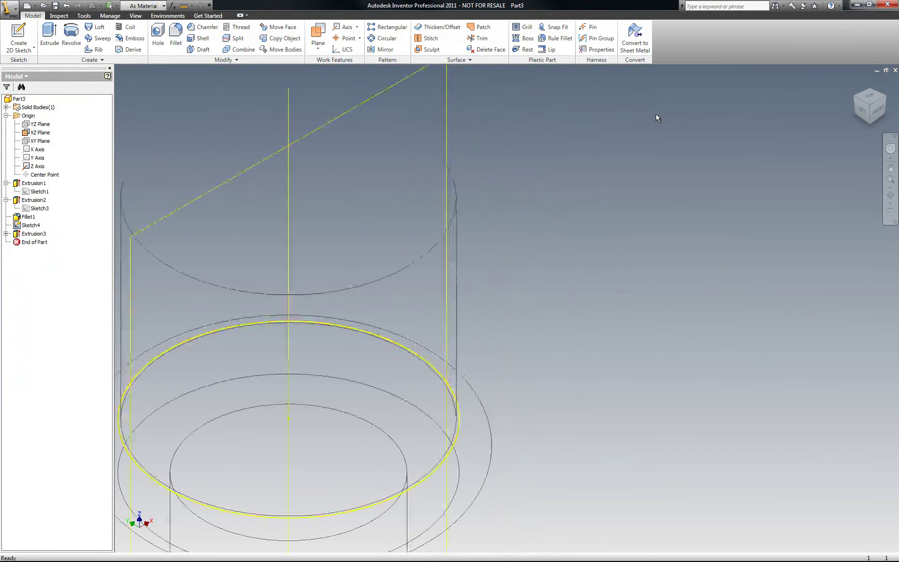
{"action": "right_click", "coordinate": [605, 125]}
{"action": "left_click", "coordinate": [639, 142]}
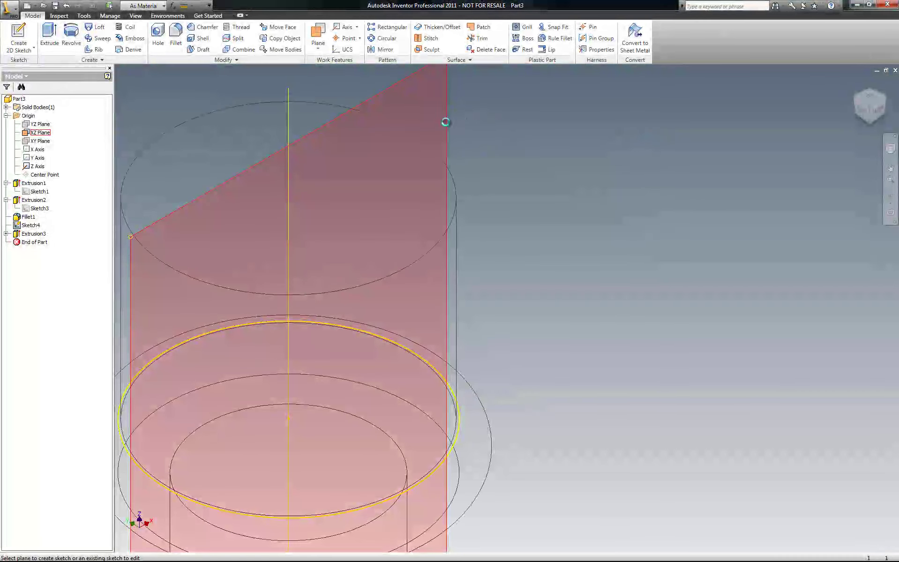
{"action": "left_click", "coordinate": [445, 122]}
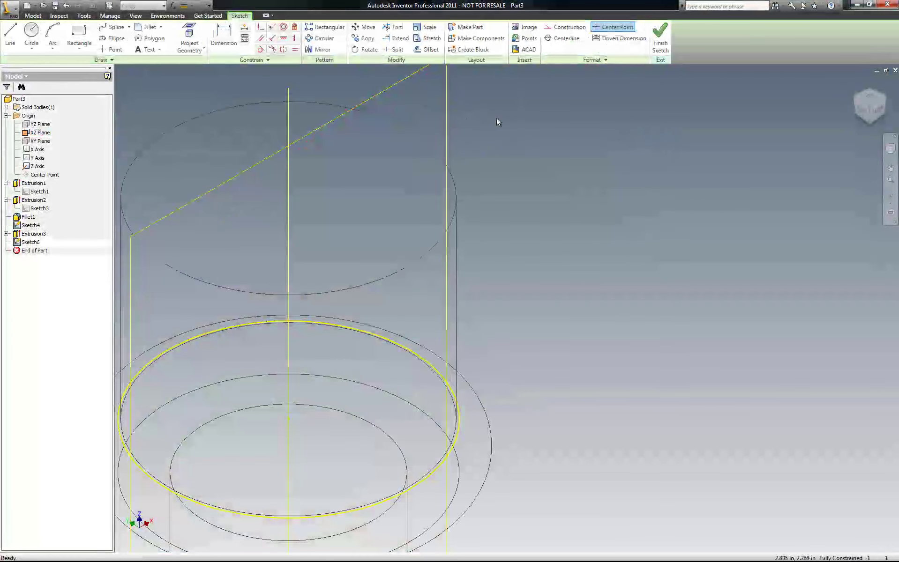
Step: Project the Z axis and the head's top circular edge into the sketch
{"action": "left_click", "coordinate": [189, 37]}
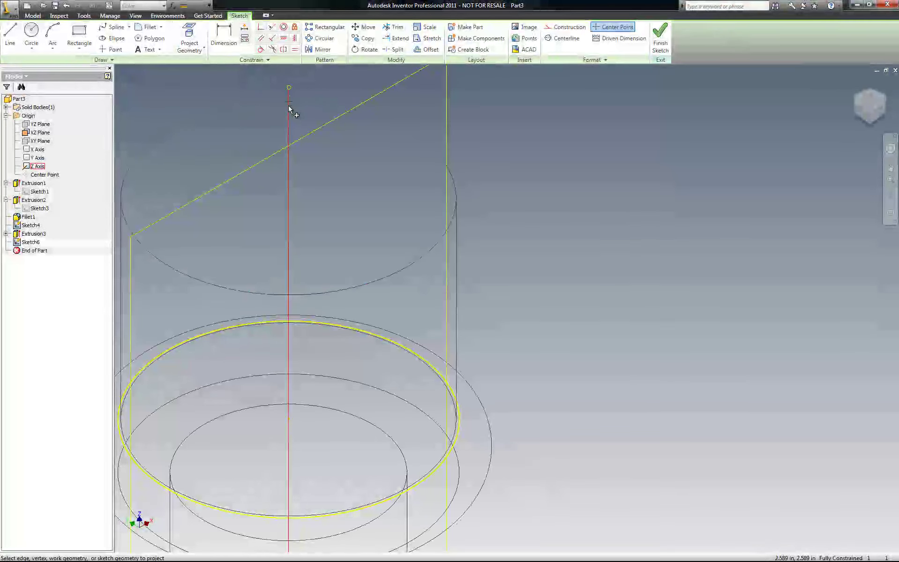
{"action": "left_click", "coordinate": [289, 109]}
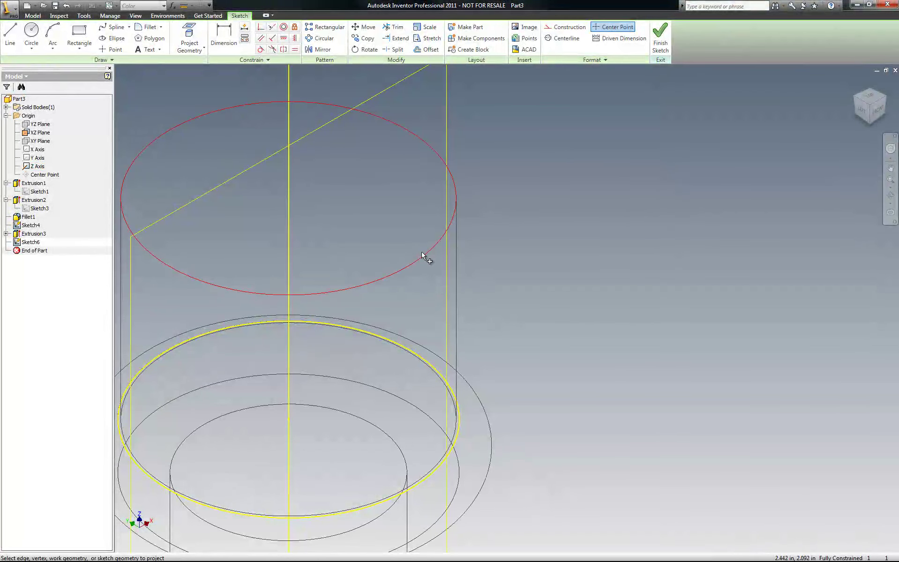
{"action": "left_click", "coordinate": [414, 266]}
{"action": "key", "text": "Escape"}
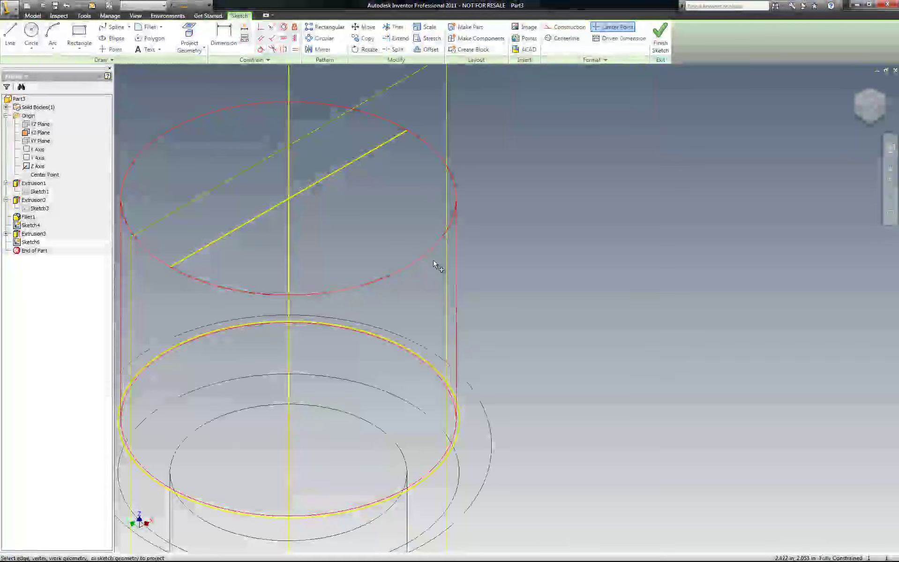
Step: Project the vertical side edge of the head cylinder into the sketch
{"action": "left_click", "coordinate": [877, 111]}
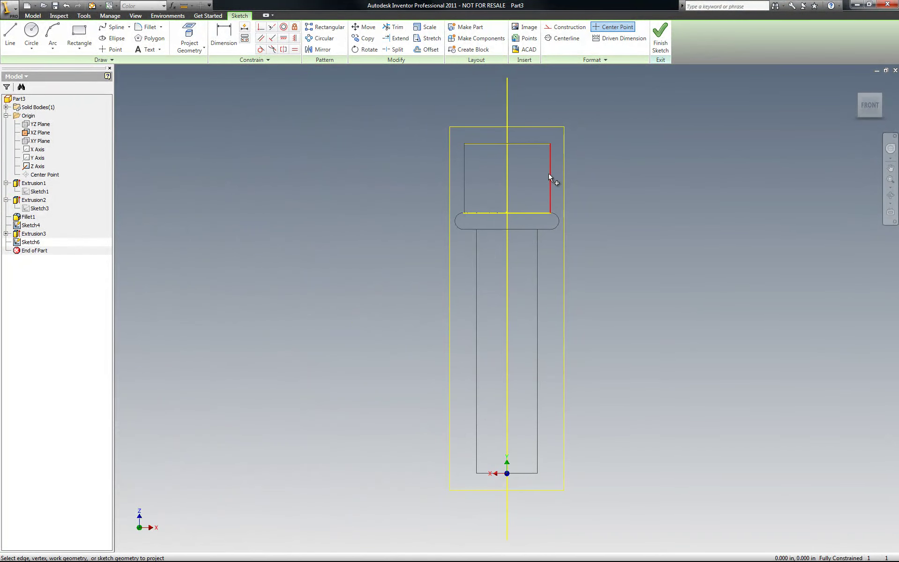
{"action": "left_click", "coordinate": [551, 181]}
{"action": "key", "text": "Escape"}
{"action": "left_click", "coordinate": [855, 83]}
{"action": "key", "text": "p"}
{"action": "left_click", "coordinate": [490, 234]}
{"action": "scroll", "coordinate": [495, 187], "scroll_direction": "up", "scroll_amount": 5}
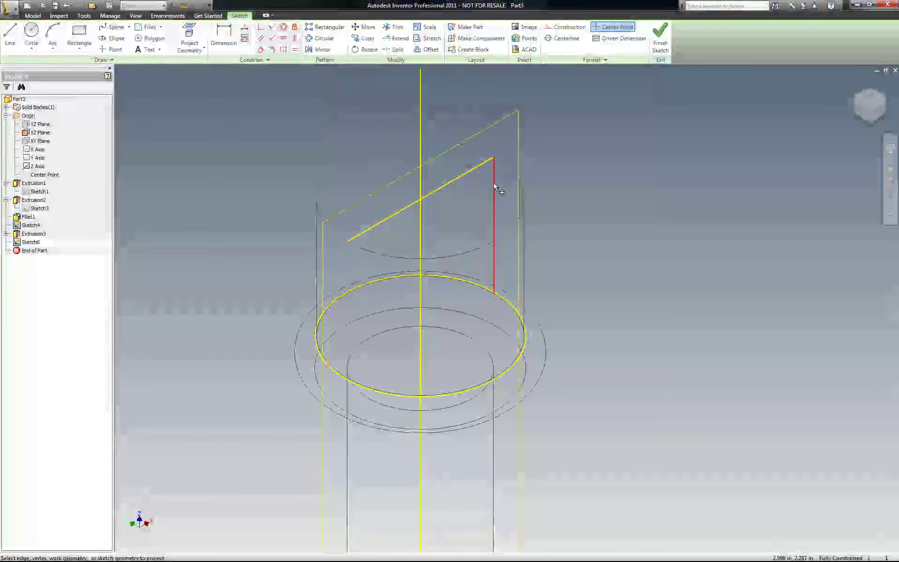
{"action": "left_click", "coordinate": [495, 189]}
{"action": "scroll", "coordinate": [495, 115], "scroll_direction": "up", "scroll_amount": 3}
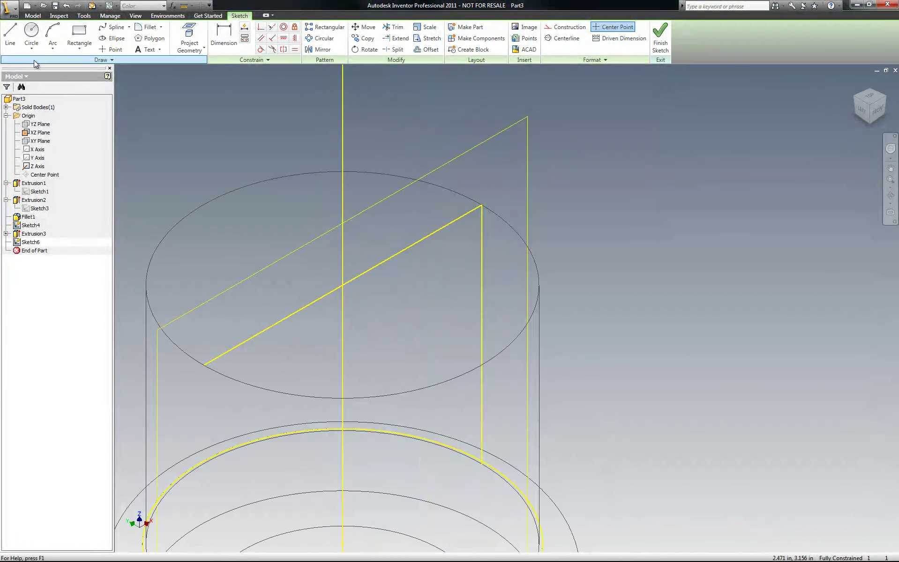
Step: Draw a slanted line about 0.127 in long across the head's upper corner, from the projected top edge to the projected side edge
{"action": "key", "text": "l"}
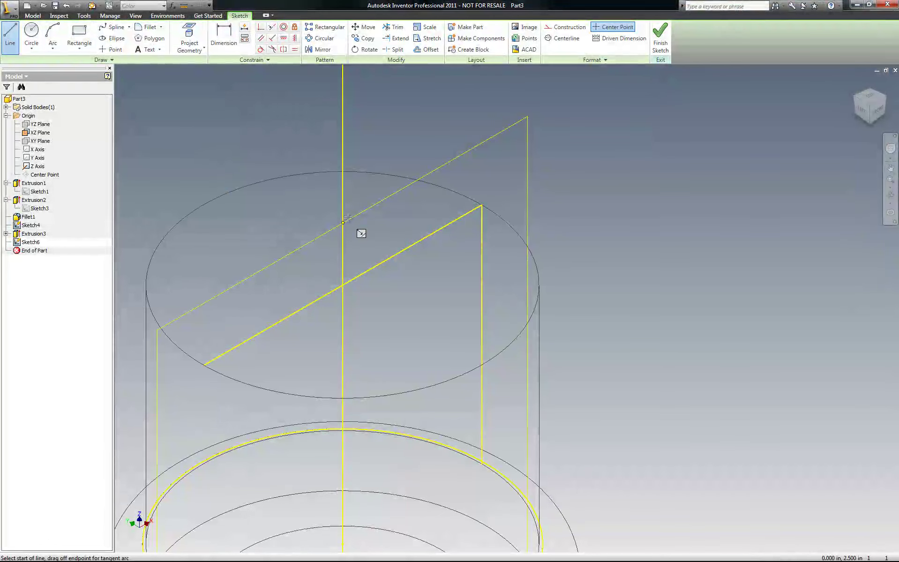
{"action": "left_click", "coordinate": [434, 231]}
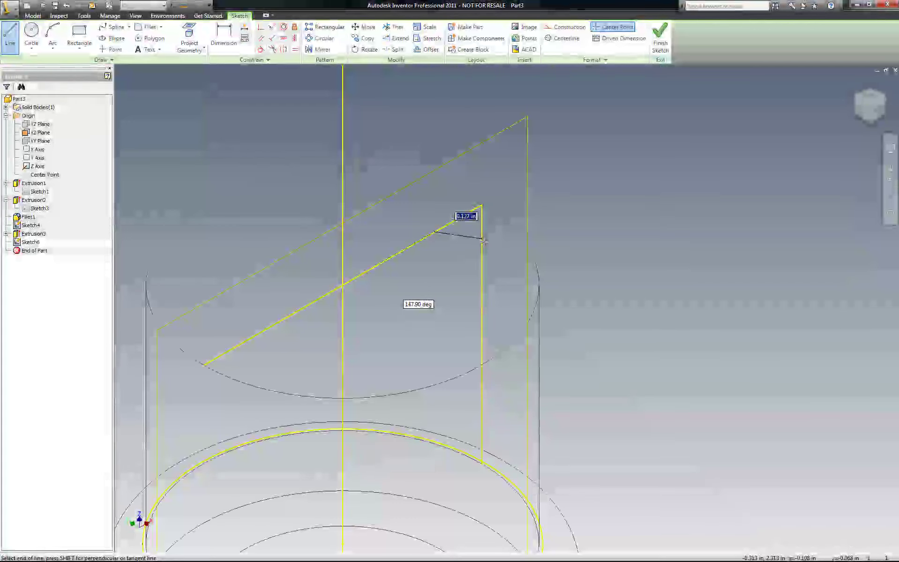
{"action": "left_click", "coordinate": [483, 240]}
{"action": "key", "text": "Escape"}
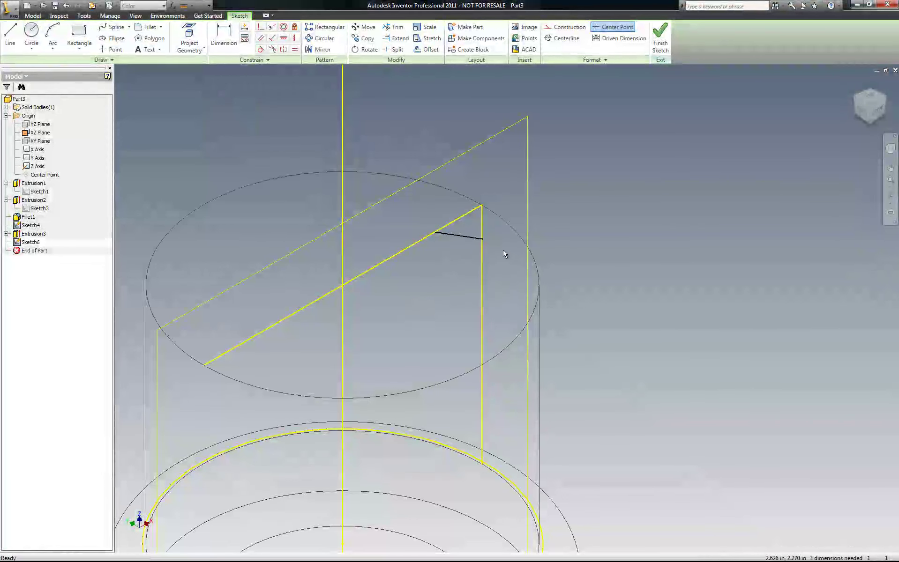
{"action": "scroll", "coordinate": [520, 190], "scroll_direction": "up", "scroll_amount": 3}
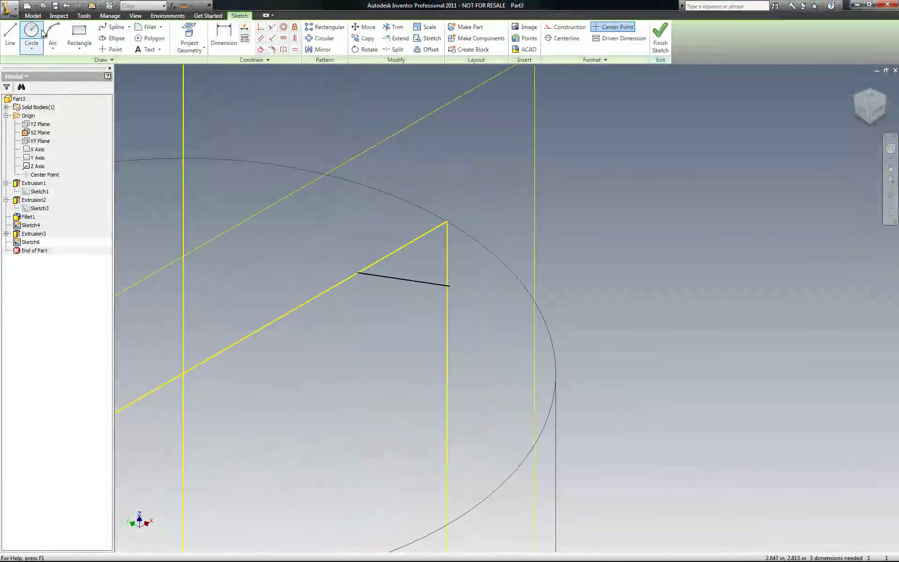
Step: Dimension the horizontal distance between the slanted line's upper end and the head's projected side edge as 0.0905 in
{"action": "left_click", "coordinate": [223, 37]}
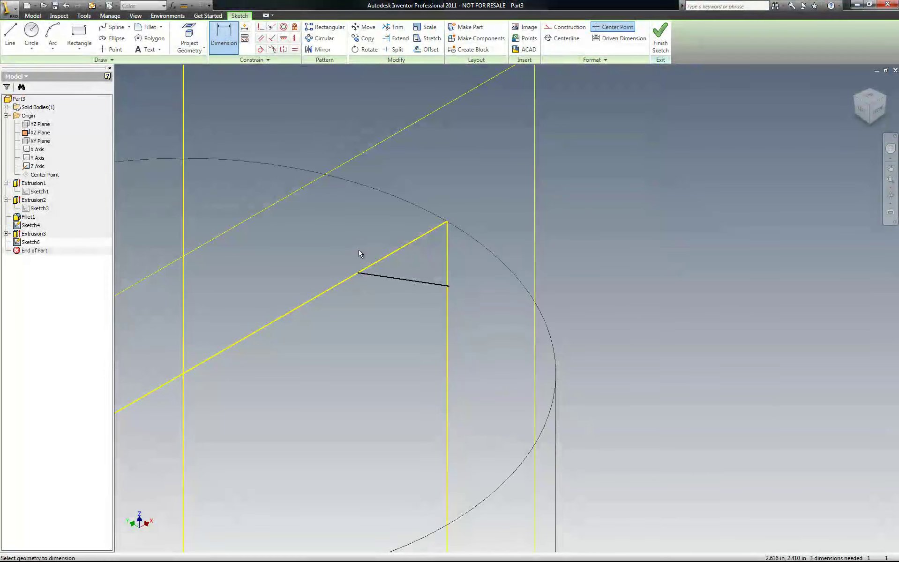
{"action": "left_click", "coordinate": [358, 273]}
{"action": "left_click", "coordinate": [447, 230]}
{"action": "left_click", "coordinate": [412, 171]}
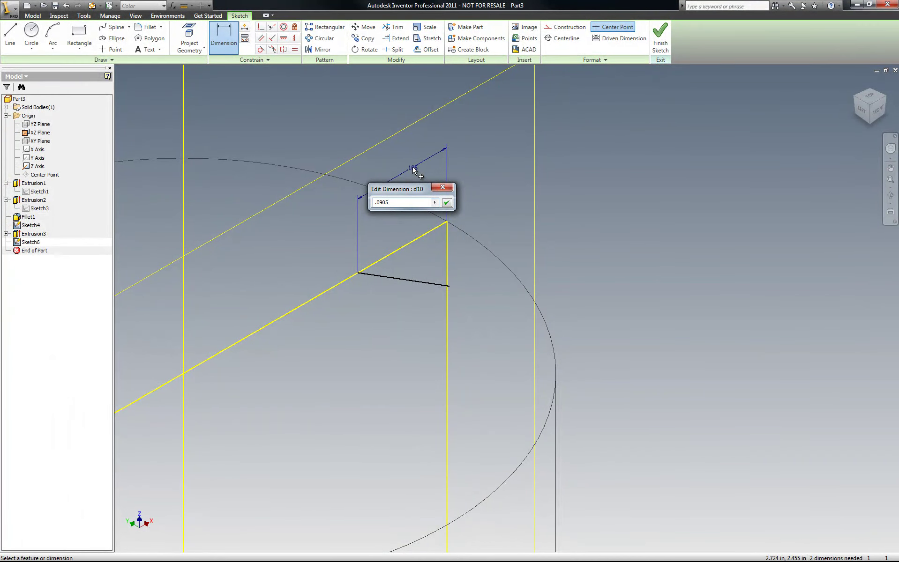
{"action": "left_click", "coordinate": [448, 203]}
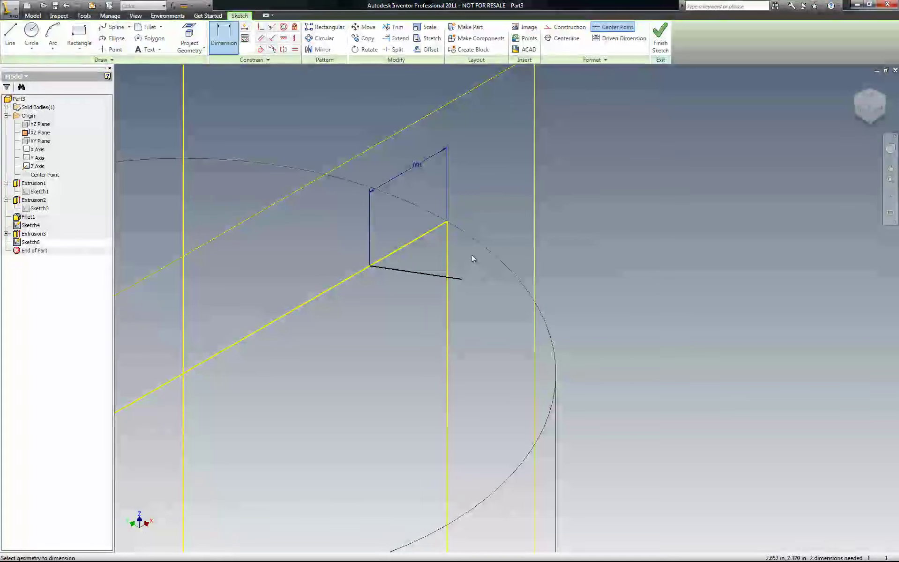
Step: Trim the part of the slanted line that extends past the head's projected side edge
{"action": "scroll", "coordinate": [459, 260], "scroll_direction": "down", "scroll_amount": 5}
{"action": "scroll", "coordinate": [447, 186], "scroll_direction": "up", "scroll_amount": 3}
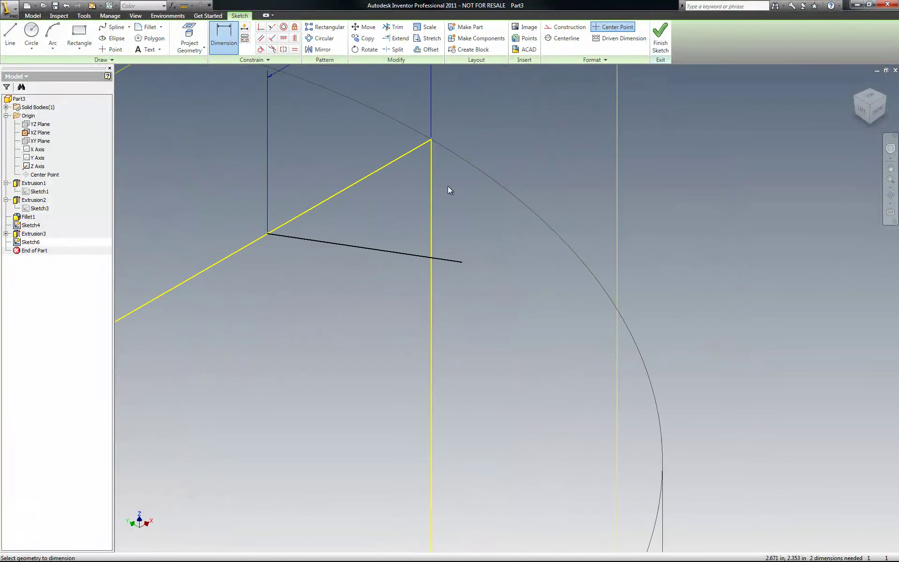
{"action": "left_click", "coordinate": [397, 29]}
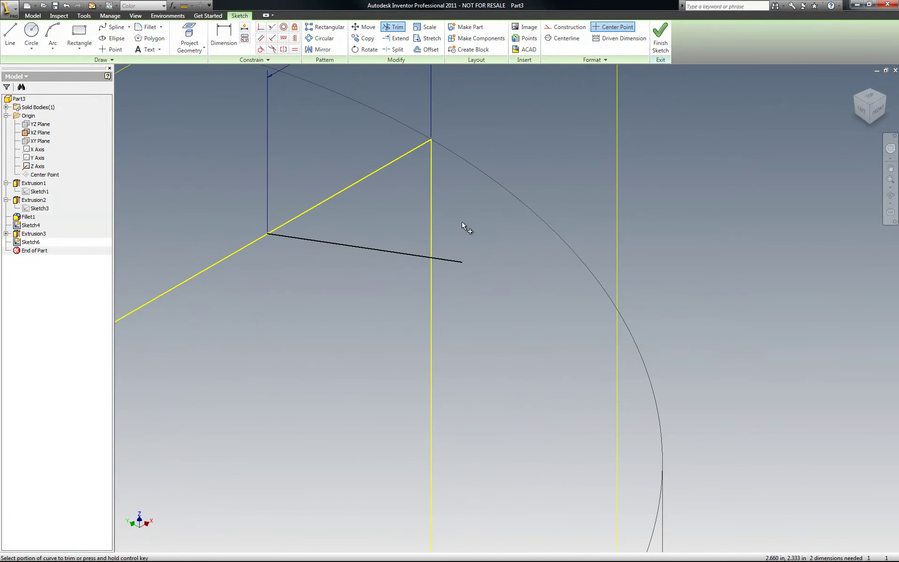
{"action": "left_click", "coordinate": [451, 260]}
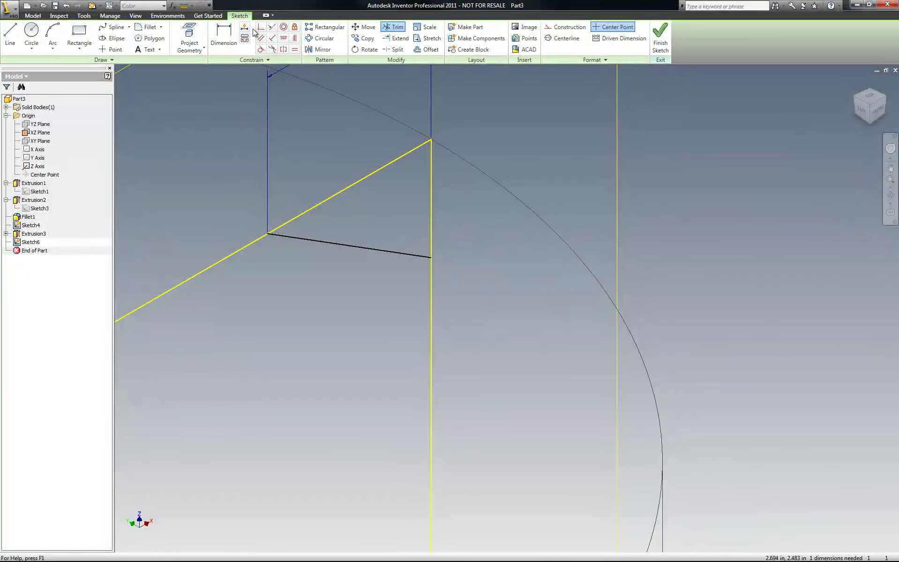
Step: Dimension the vertical distance between the slanted line's lower end and the head's projected top edge as 0.0523 in
{"action": "key", "text": "d"}
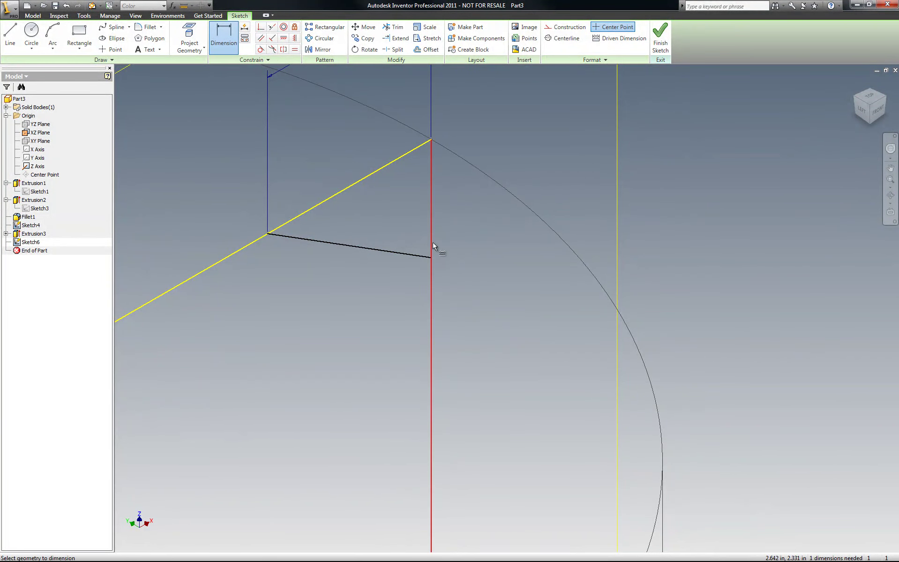
{"action": "left_click", "coordinate": [421, 148]}
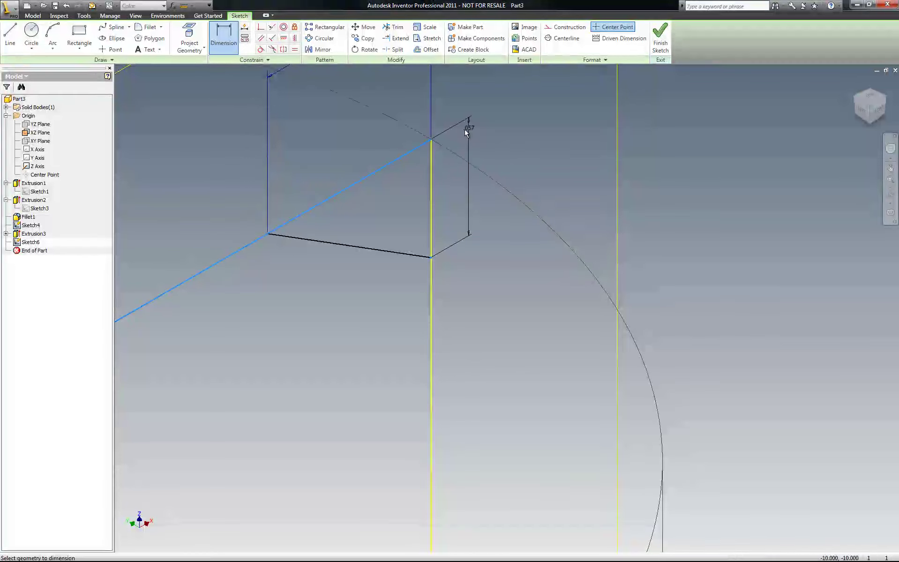
{"action": "left_click", "coordinate": [533, 114]}
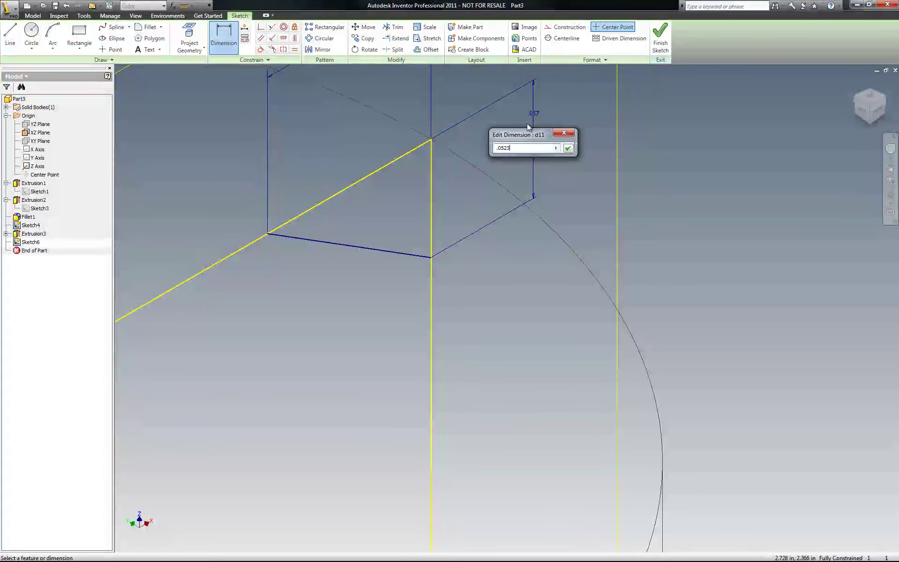
{"action": "left_click", "coordinate": [567, 149]}
Step: Leave the dimension command and finish the corner profile sketch
{"action": "scroll", "coordinate": [484, 250], "scroll_direction": "down", "scroll_amount": 6}
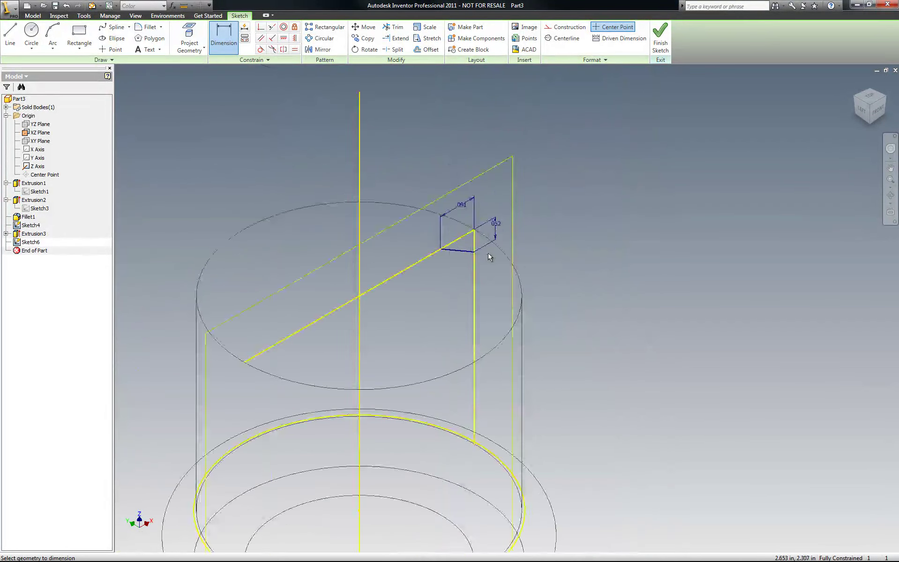
{"action": "right_click", "coordinate": [561, 188]}
{"action": "left_click", "coordinate": [576, 194]}
{"action": "right_click", "coordinate": [580, 184]}
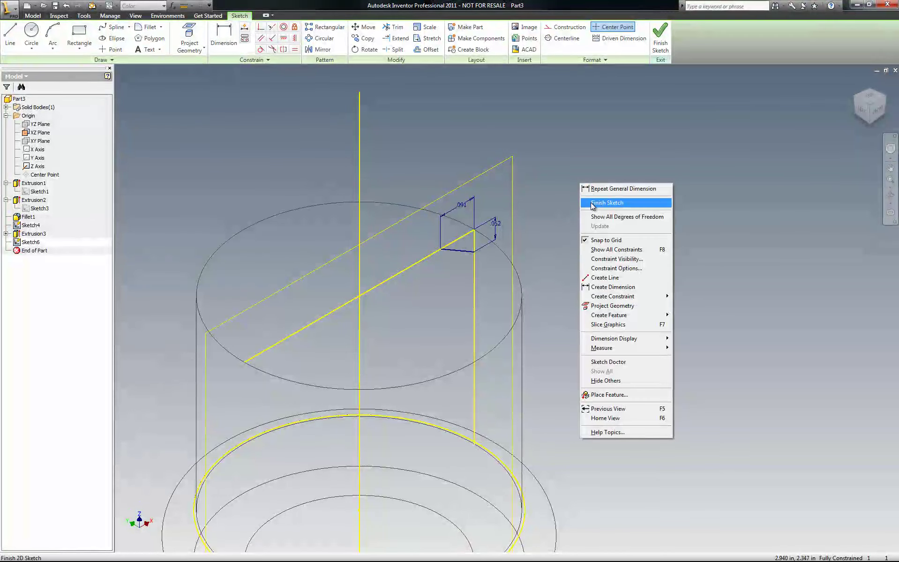
{"action": "left_click", "coordinate": [592, 204]}
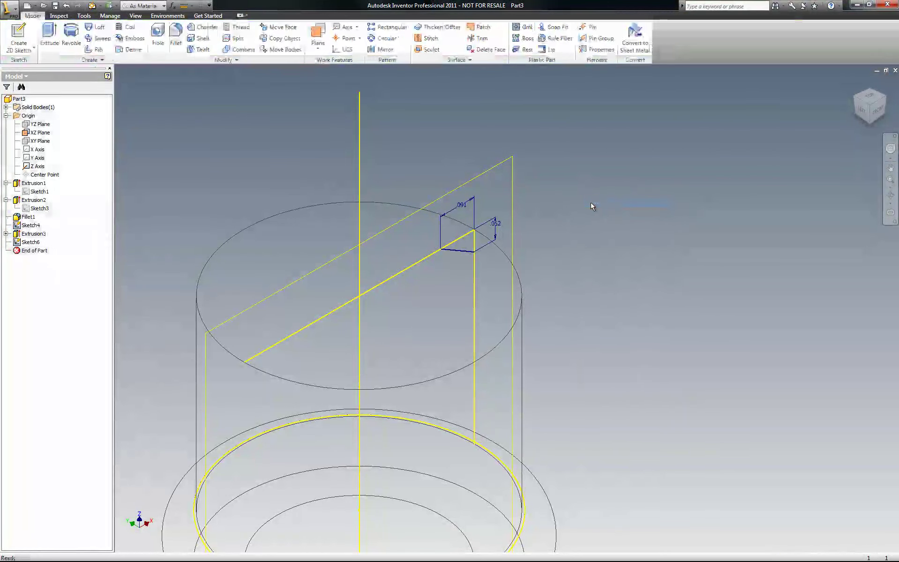
{"action": "left_click", "coordinate": [49, 33]}
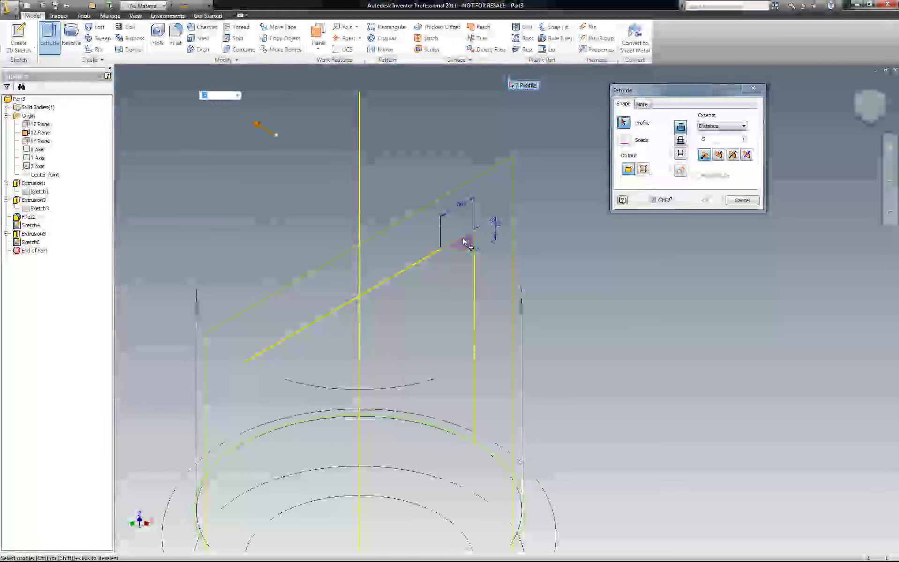
{"action": "left_click", "coordinate": [465, 243]}
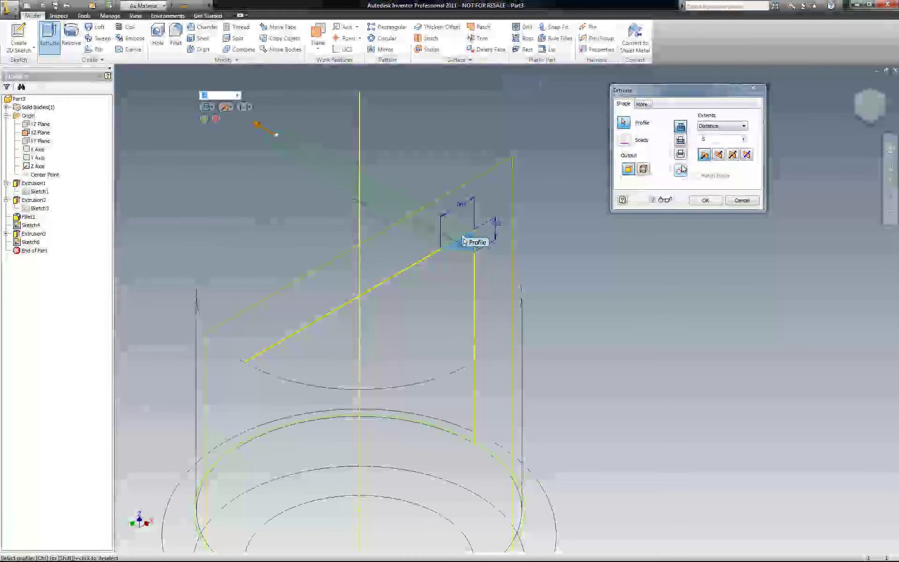
{"action": "left_click", "coordinate": [742, 201]}
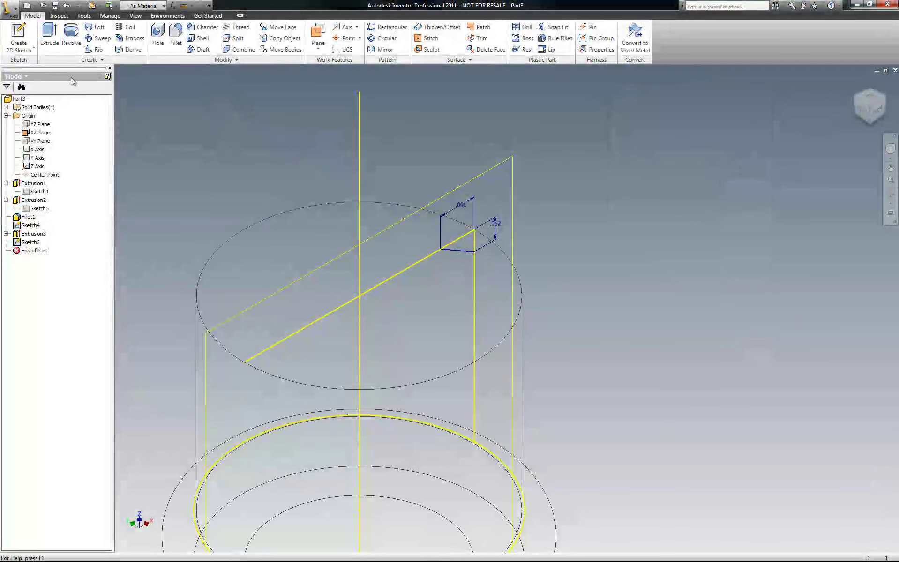
Step: Revolve the triangular corner profile fully around the Z axis as a cut to bevel the head's top edge
{"action": "left_click", "coordinate": [70, 34]}
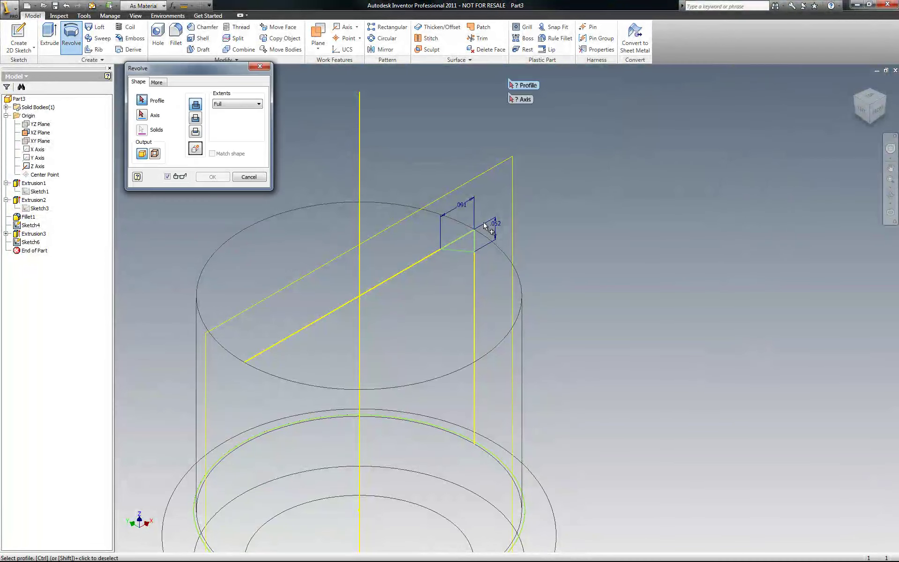
{"action": "left_click", "coordinate": [467, 243]}
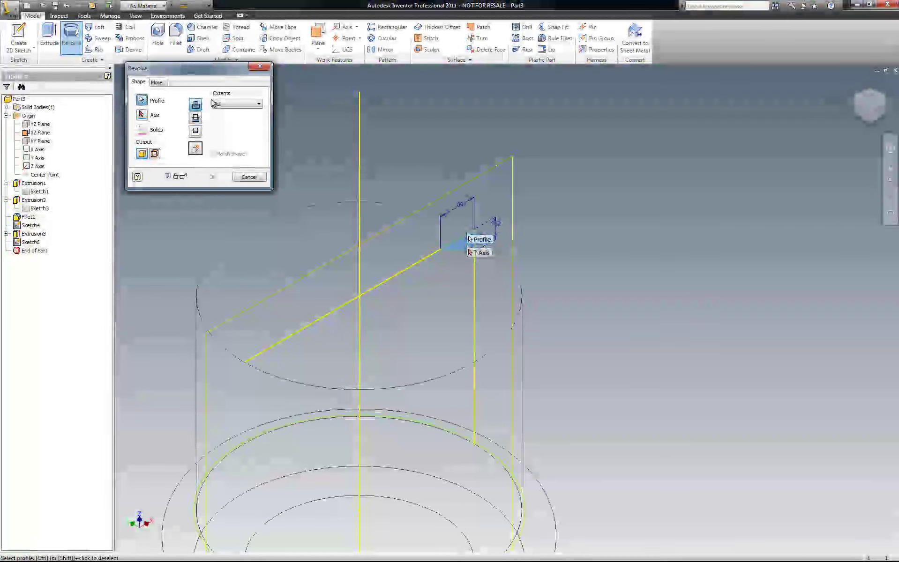
{"action": "left_click", "coordinate": [360, 114]}
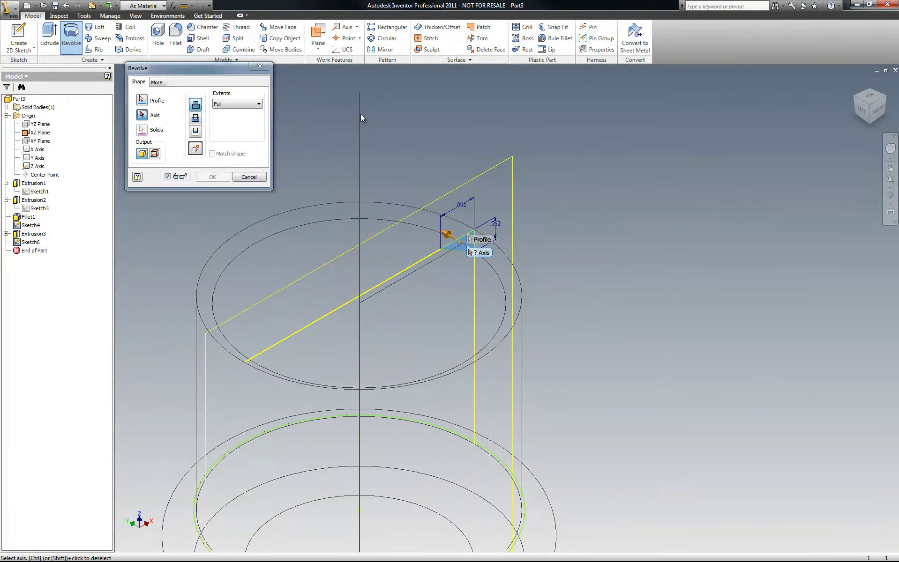
{"action": "left_click", "coordinate": [195, 119]}
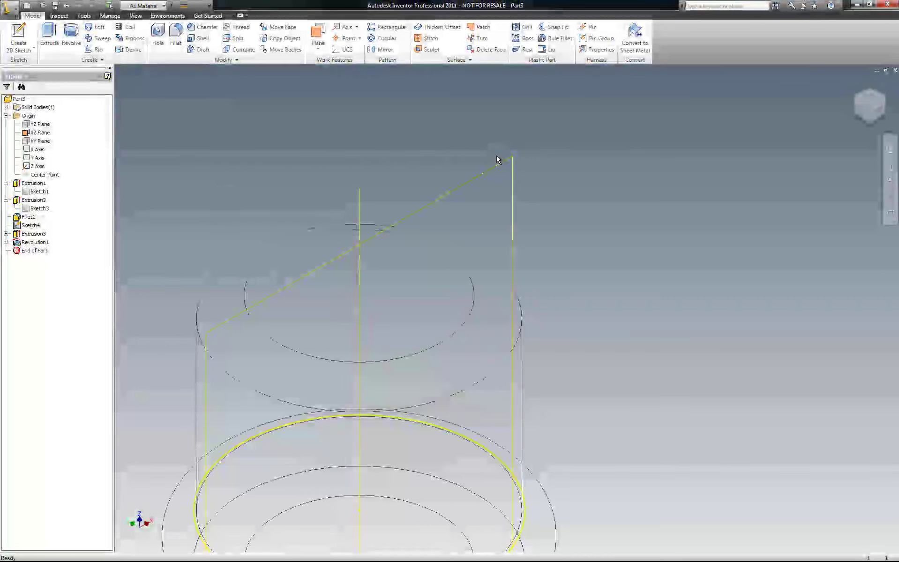
Step: Inspect the bevelled head in the Shaded visual style and return the display to Wireframe
{"action": "left_click", "coordinate": [136, 16]}
{"action": "left_click", "coordinate": [107, 37]}
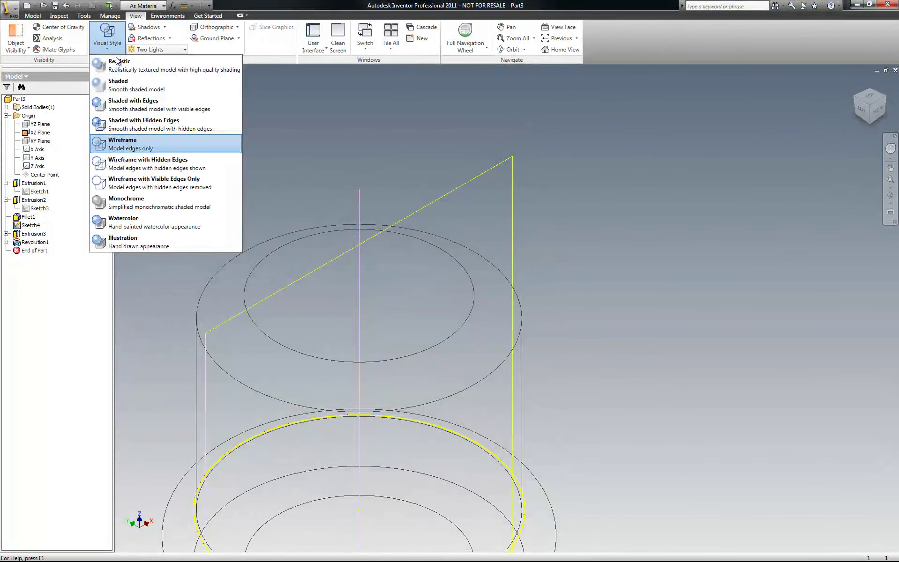
{"action": "left_click", "coordinate": [123, 83]}
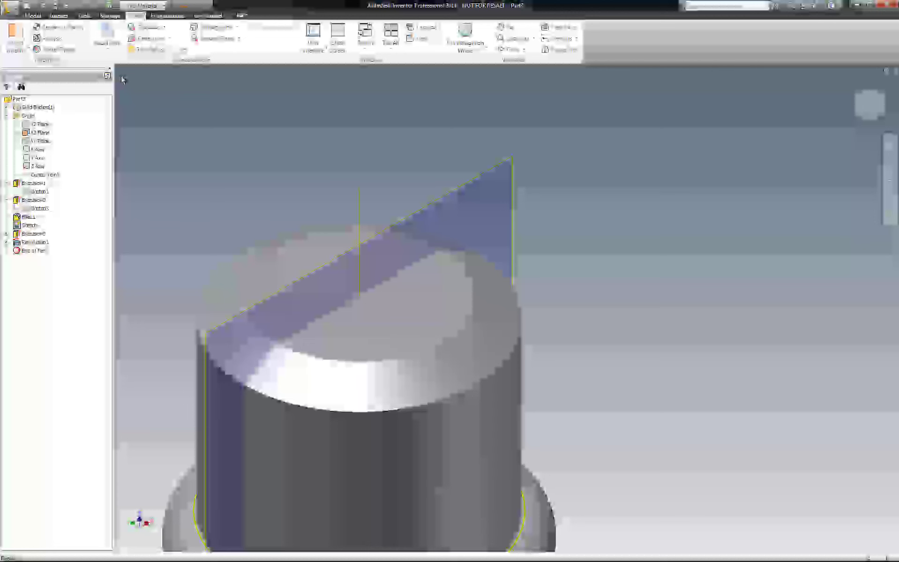
{"action": "left_click", "coordinate": [107, 31]}
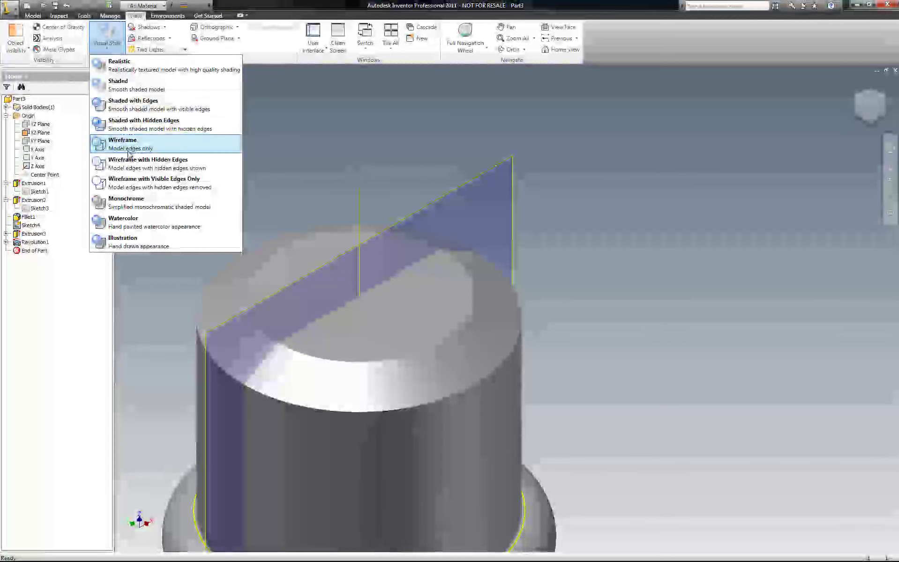
{"action": "left_click", "coordinate": [130, 146]}
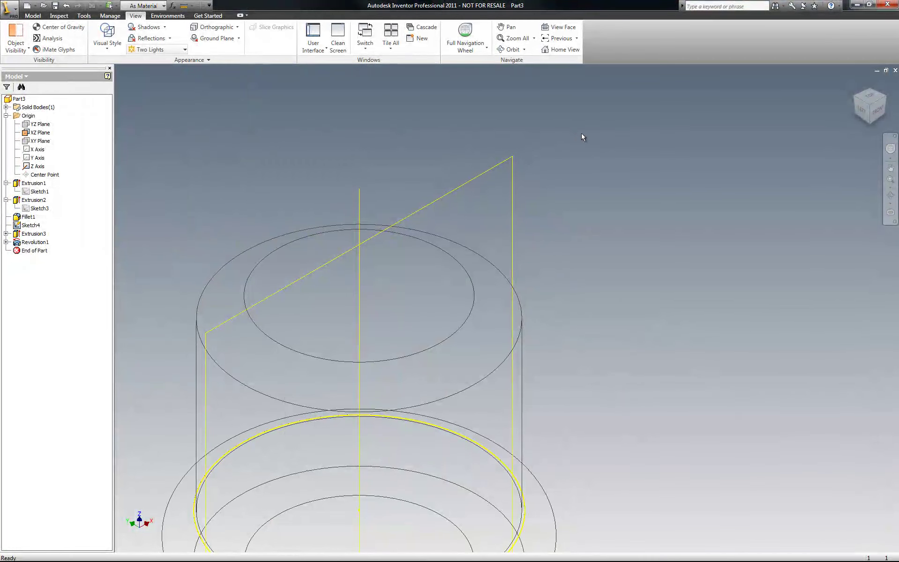
Step: Start a new 2D sketch on the head's flat top face and project the head's outer circular edge into it
{"action": "scroll", "coordinate": [619, 138], "scroll_direction": "down", "scroll_amount": 2}
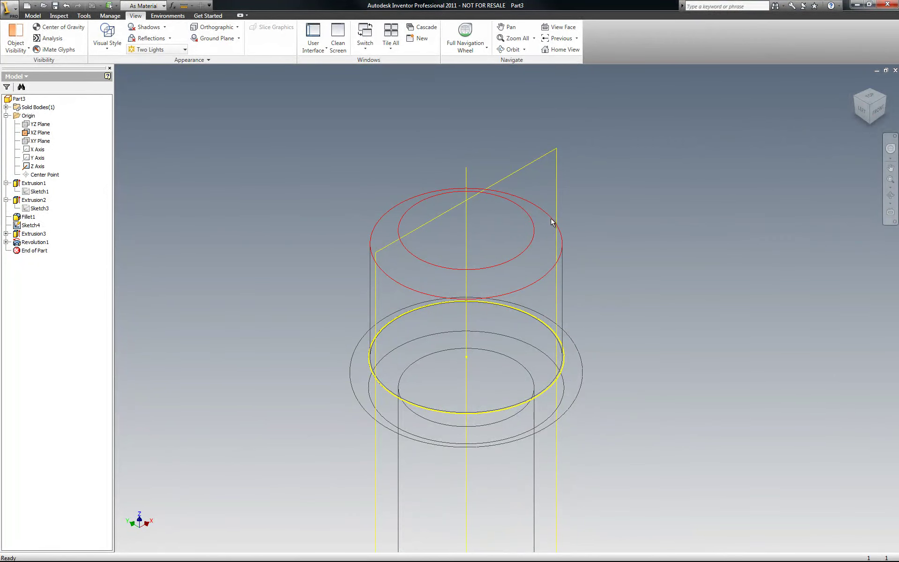
{"action": "mouse_move", "coordinate": [547, 244]}
{"action": "right_click", "coordinate": [591, 160]}
{"action": "left_click", "coordinate": [609, 178]}
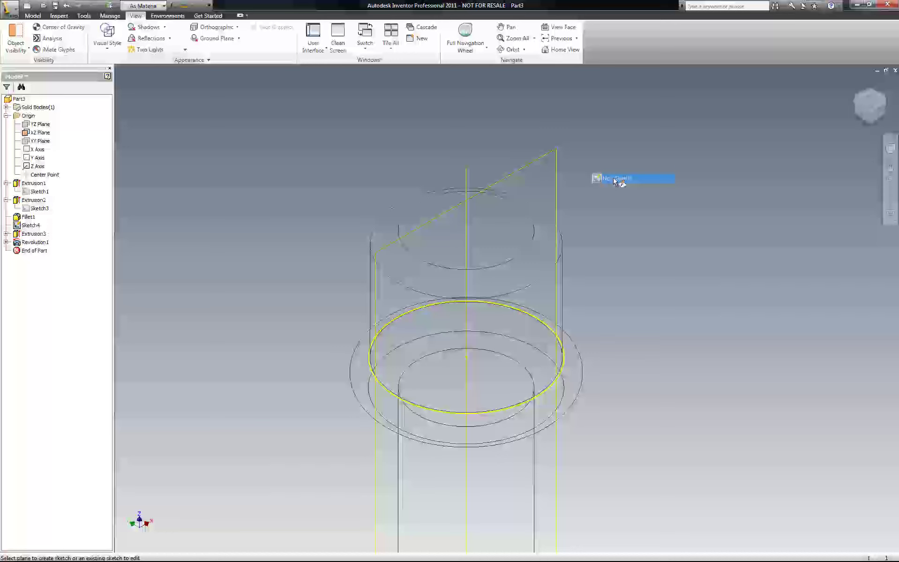
{"action": "left_click", "coordinate": [514, 226]}
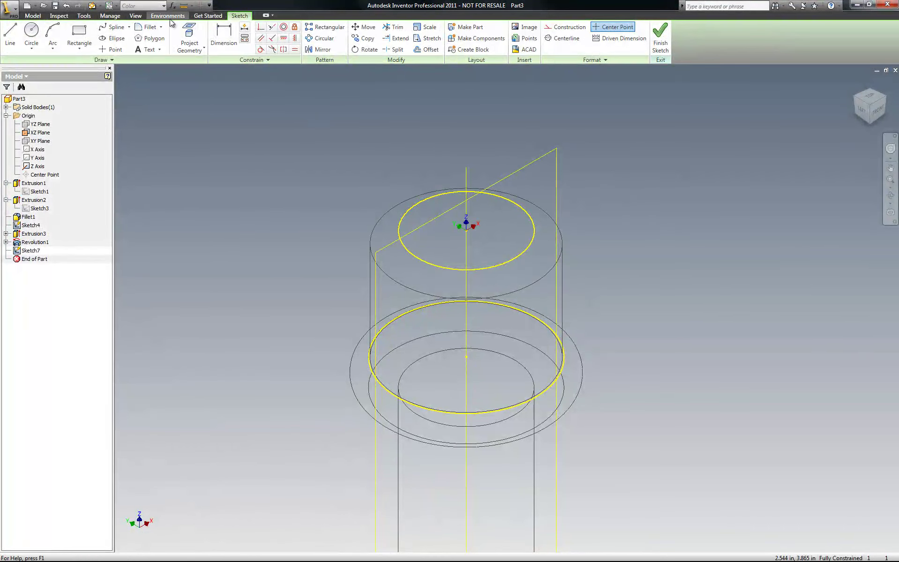
{"action": "left_click", "coordinate": [188, 32]}
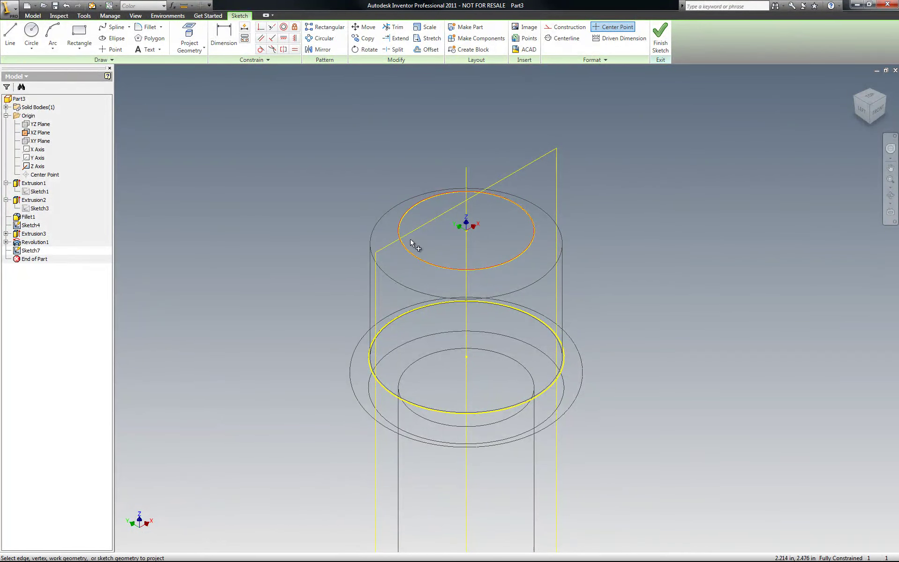
{"action": "left_click", "coordinate": [527, 285]}
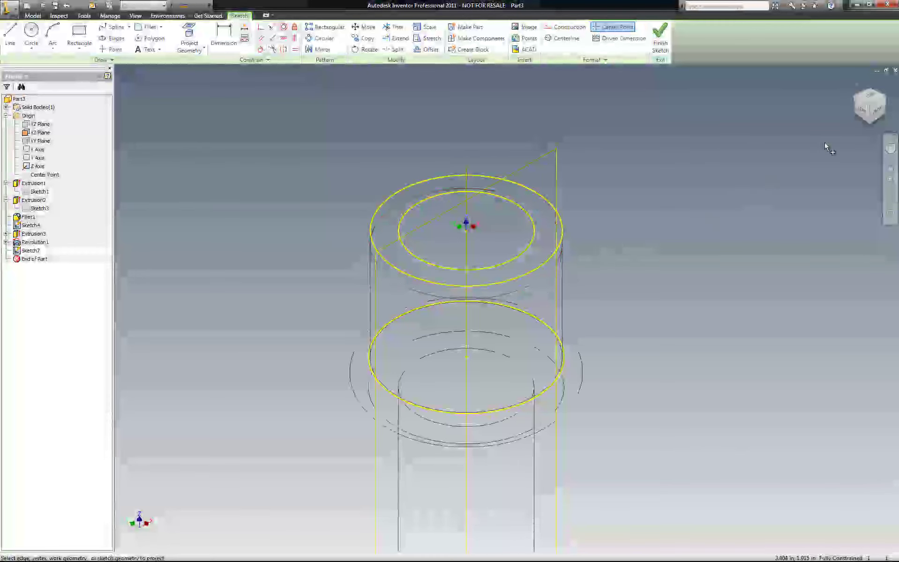
Step: Draw a four-sided inscribed polygon centred on the screw's axis, with one corner on the projected outer circle along the XZ plane
{"action": "left_click", "coordinate": [869, 98]}
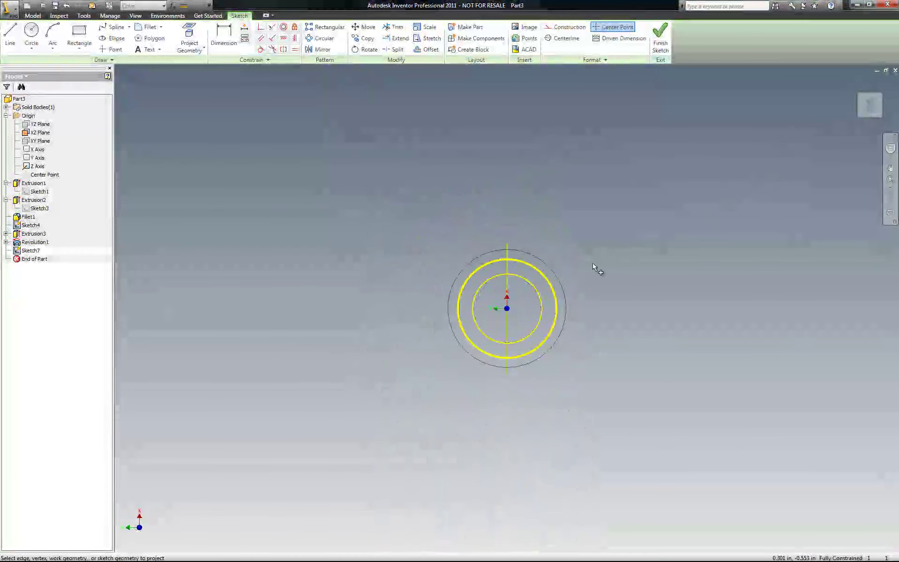
{"action": "scroll", "coordinate": [539, 309], "scroll_direction": "down", "scroll_amount": 5}
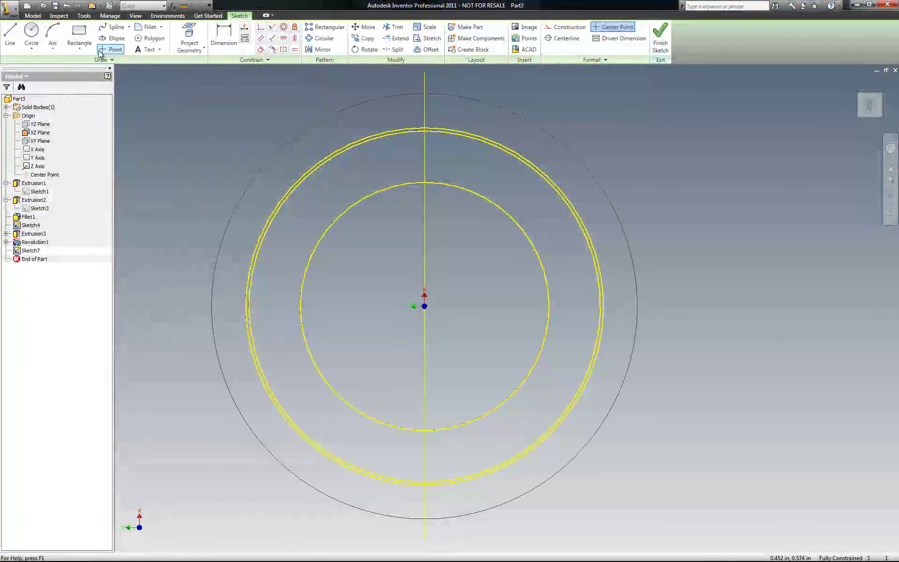
{"action": "left_click", "coordinate": [154, 39]}
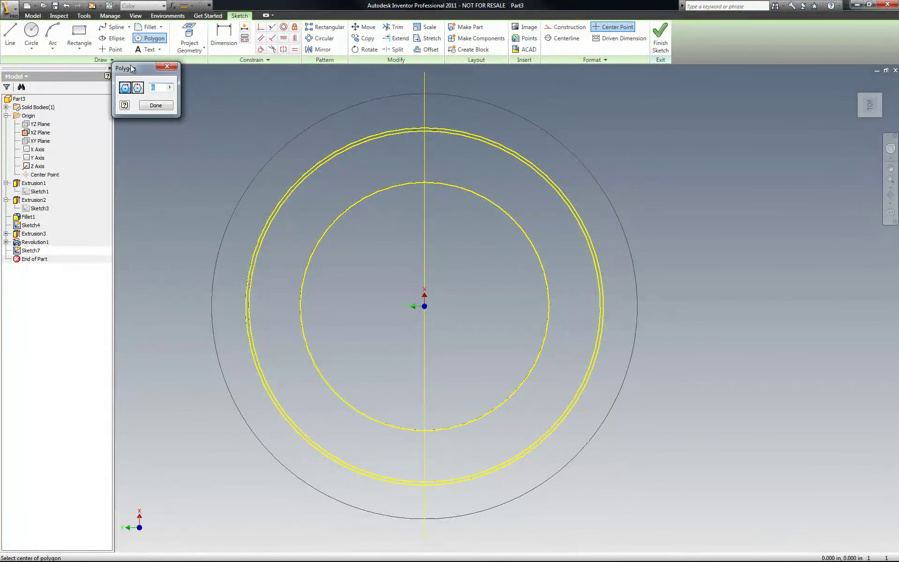
{"action": "type", "text": "4"}
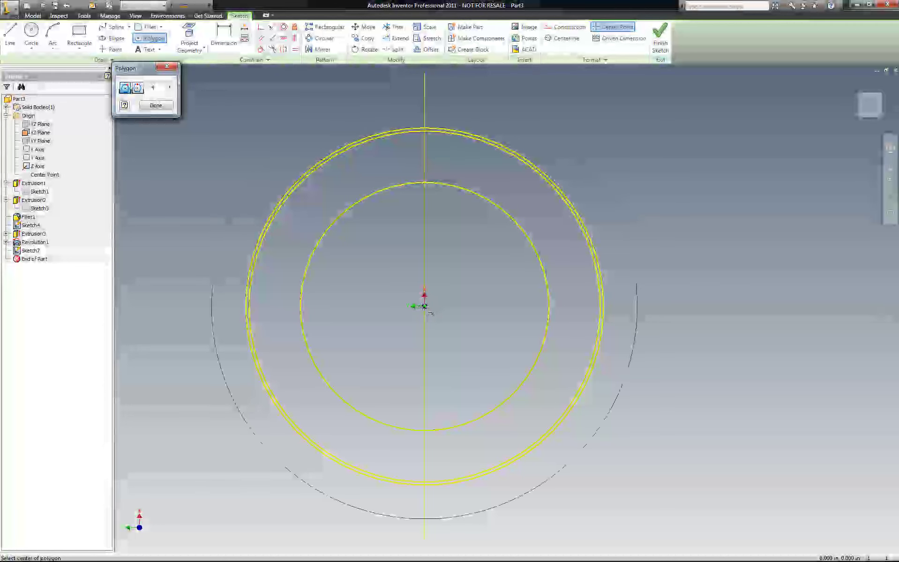
{"action": "left_click", "coordinate": [424, 307]}
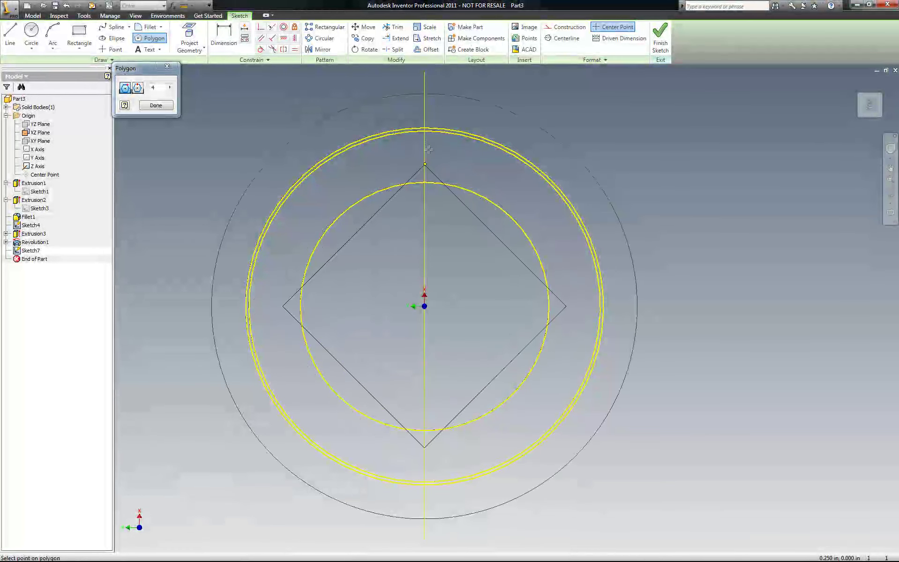
{"action": "left_click", "coordinate": [425, 133]}
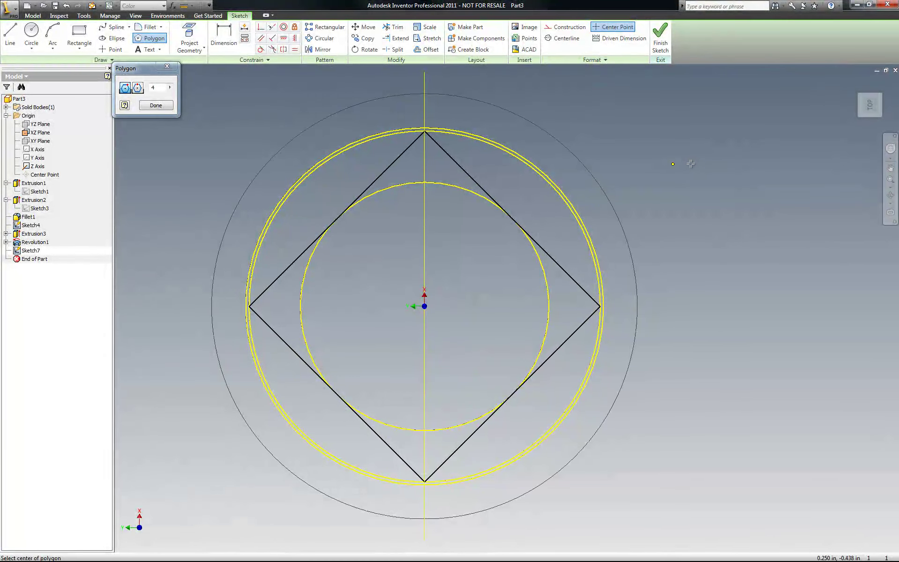
{"action": "key", "text": "Escape"}
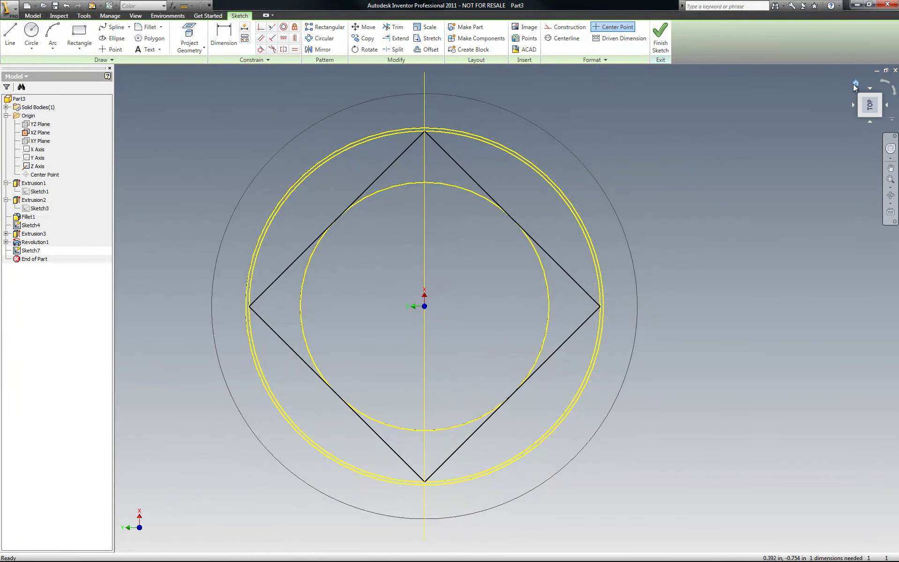
Step: Save a closer isometric view of the screw's head as the home view with a fixed distance
{"action": "left_click", "coordinate": [855, 86]}
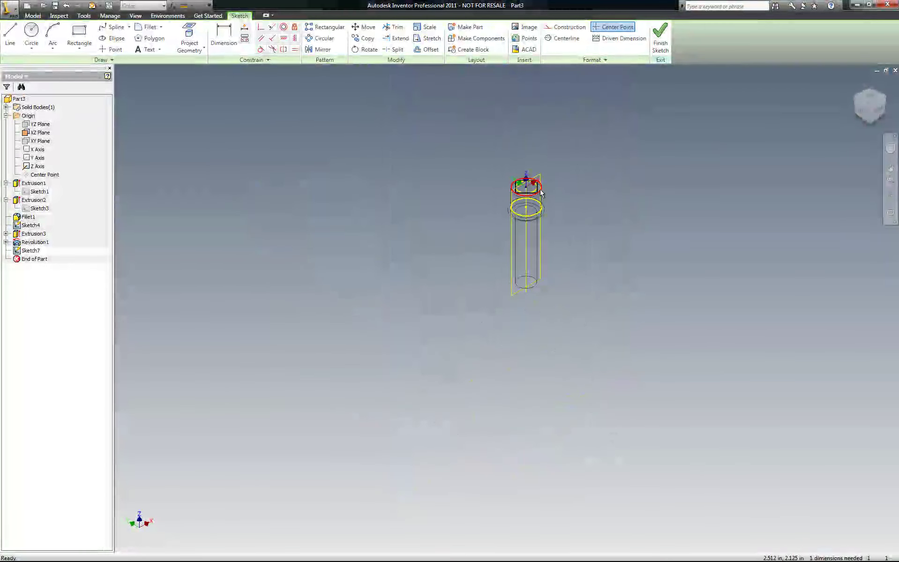
{"action": "scroll", "coordinate": [495, 217], "scroll_direction": "up", "scroll_amount": 2}
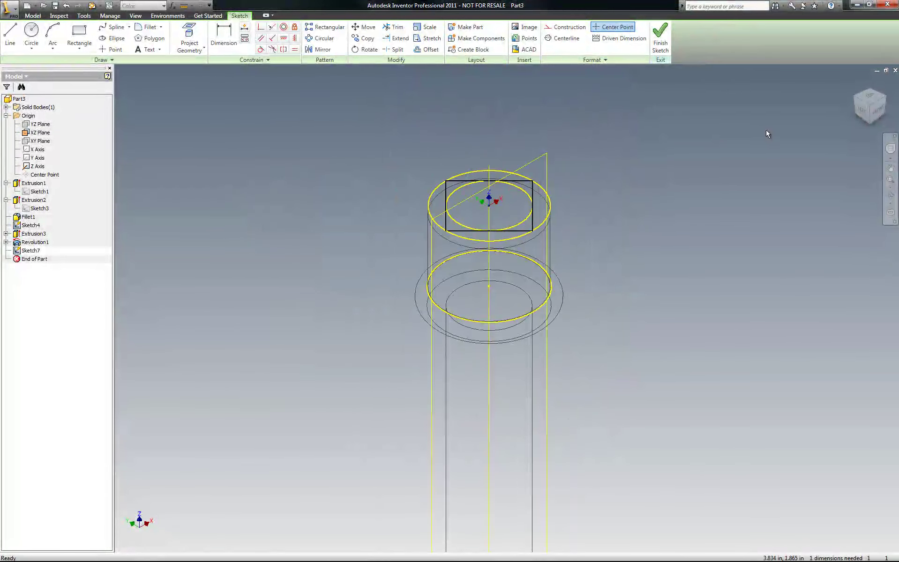
{"action": "right_click", "coordinate": [857, 88]}
{"action": "mouse_move", "coordinate": [839, 153]}
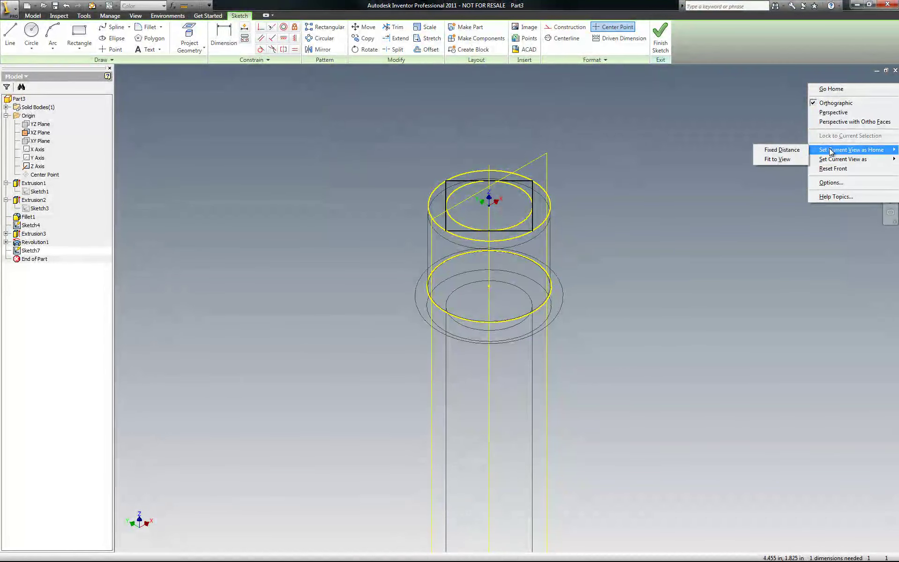
{"action": "left_click", "coordinate": [793, 149]}
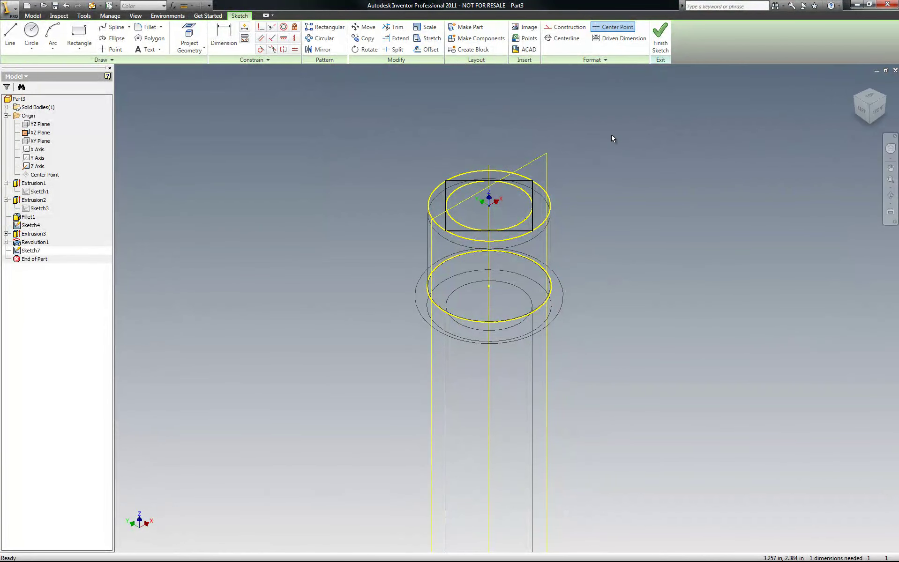
{"action": "left_click", "coordinate": [856, 85]}
{"action": "left_click", "coordinate": [856, 85]}
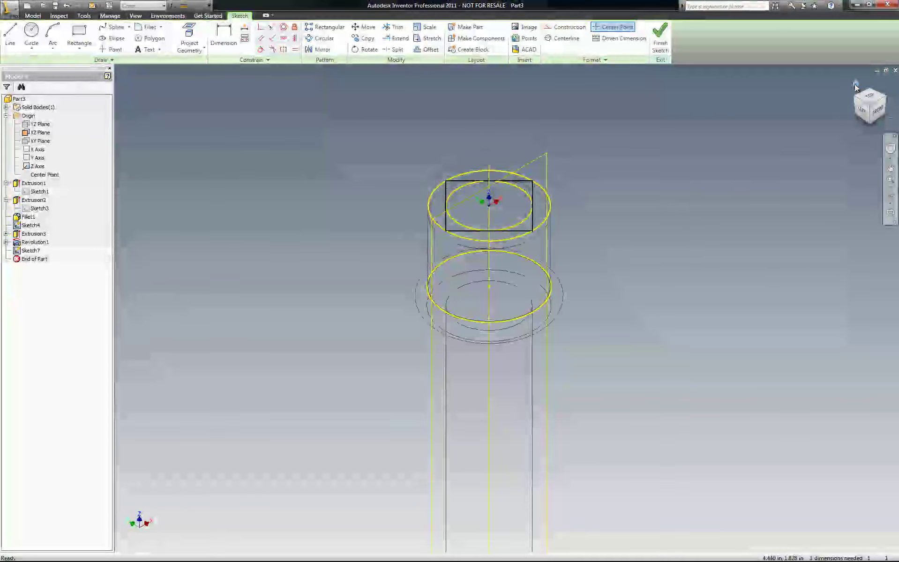
{"action": "left_click", "coordinate": [855, 84]}
{"action": "key", "text": "F5"}
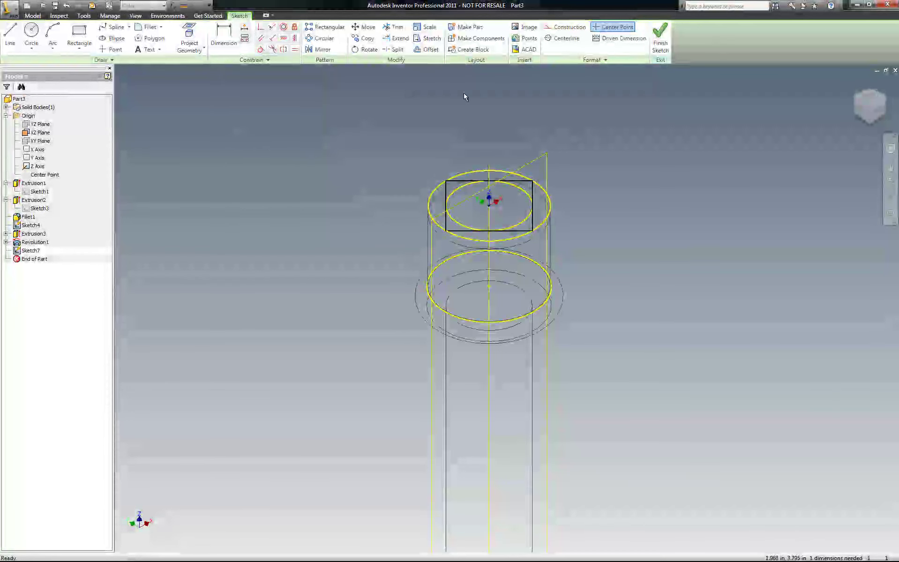
Step: Offset the square profile outward into a larger square that clears the collar all around, and finish the sketch
{"action": "left_click", "coordinate": [436, 49]}
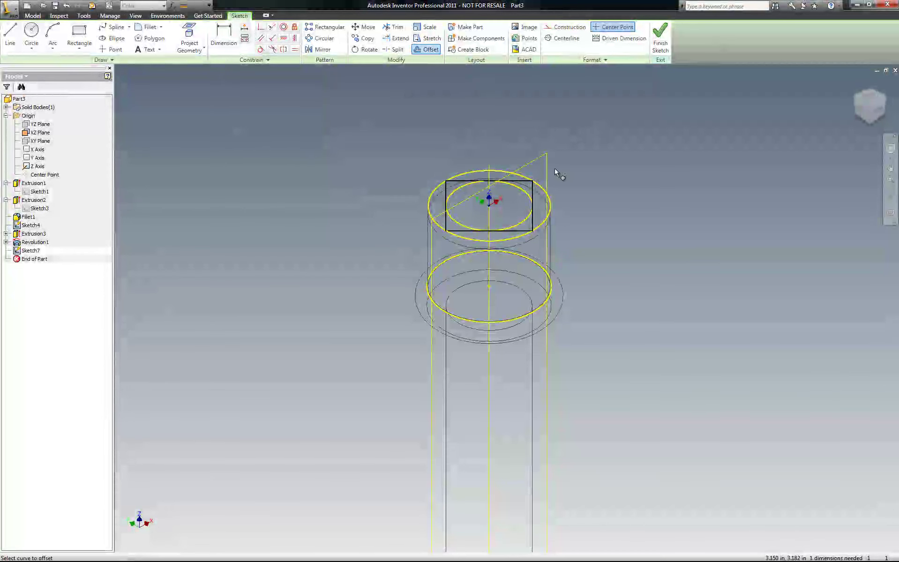
{"action": "left_click", "coordinate": [526, 179]}
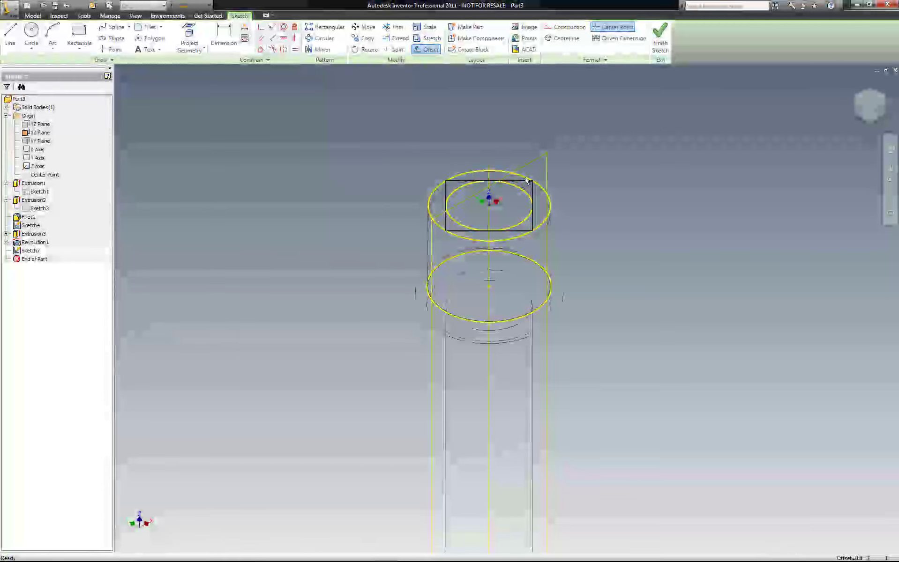
{"action": "left_click", "coordinate": [551, 140]}
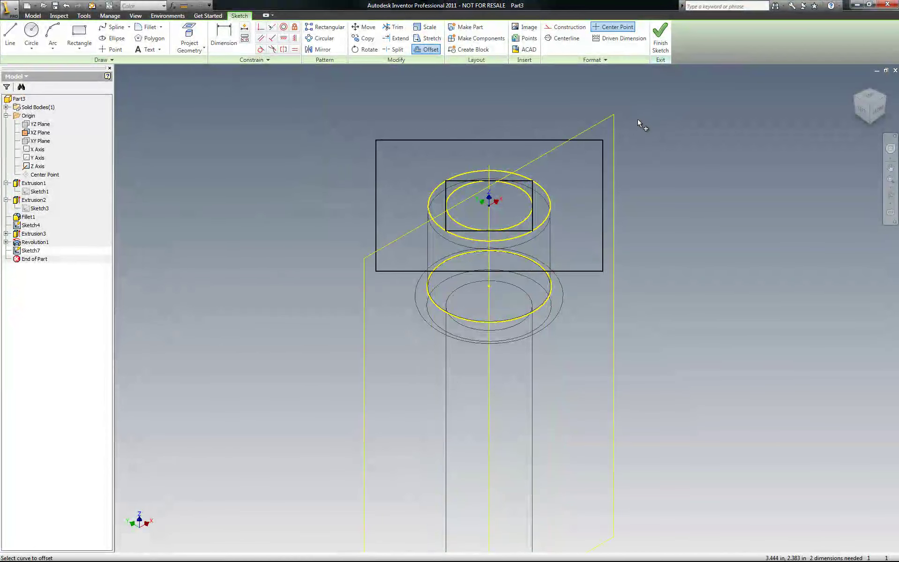
{"action": "right_click", "coordinate": [657, 123]}
{"action": "left_click", "coordinate": [678, 128]}
{"action": "left_click", "coordinate": [868, 98]}
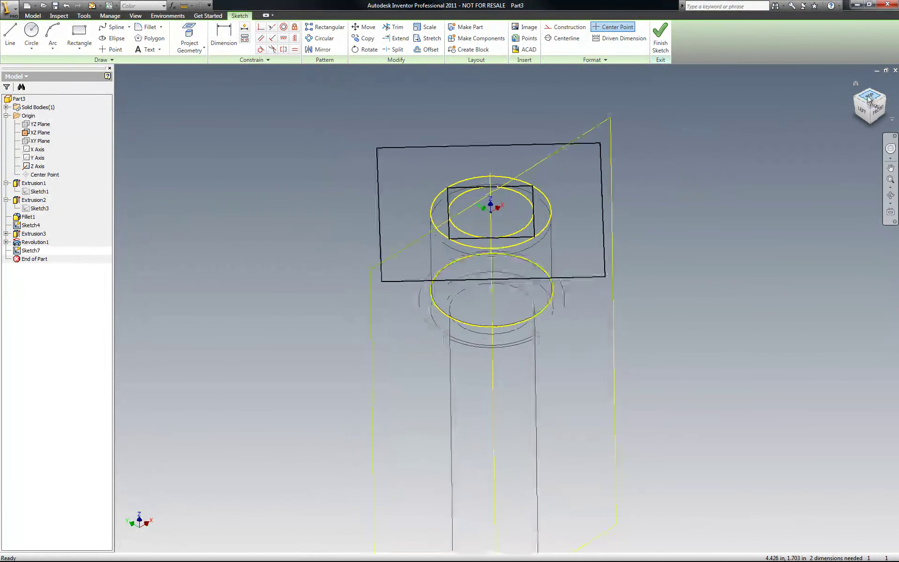
{"action": "right_click", "coordinate": [545, 154]}
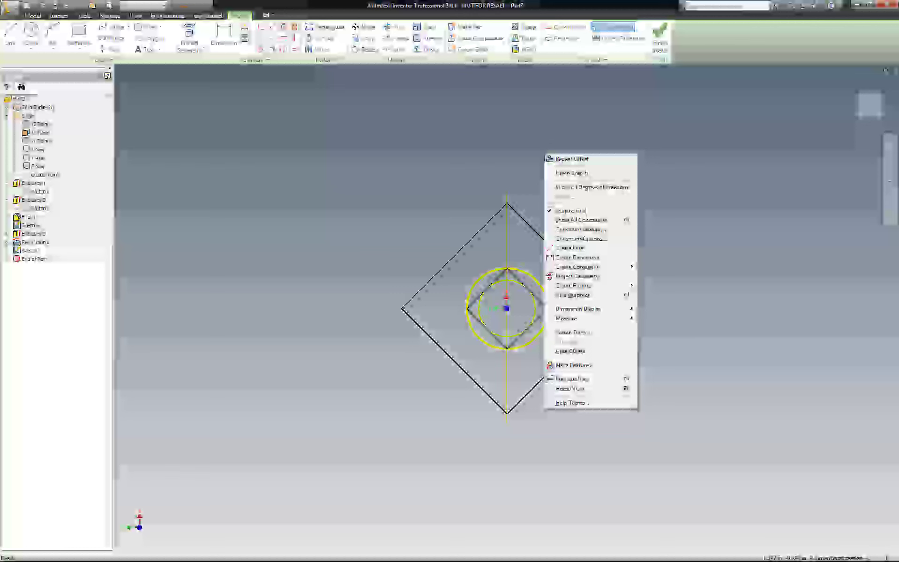
{"action": "left_click", "coordinate": [568, 174]}
Step: Extrude the area between the inner and outer squares as a cut 0.5 in down into the head
{"action": "left_click", "coordinate": [135, 15]}
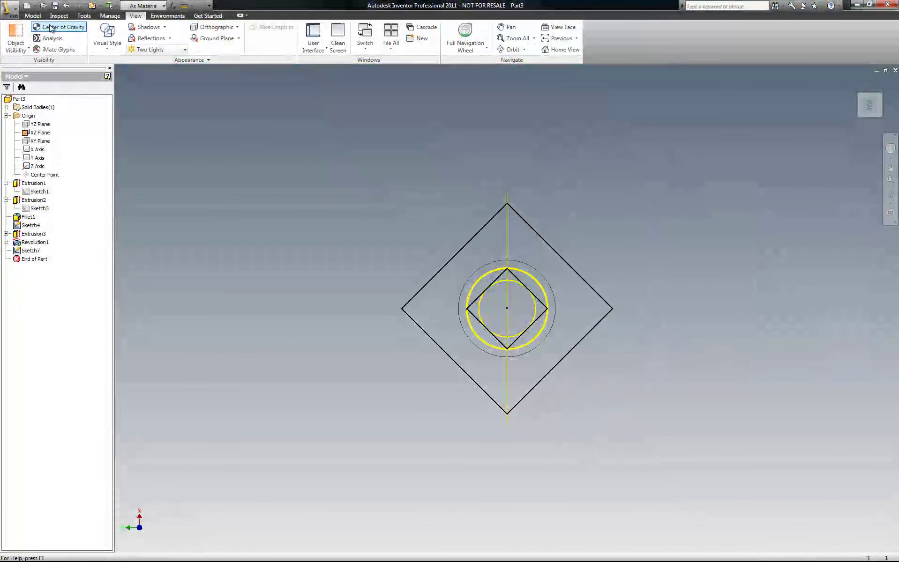
{"action": "left_click", "coordinate": [33, 15]}
{"action": "left_click", "coordinate": [49, 37]}
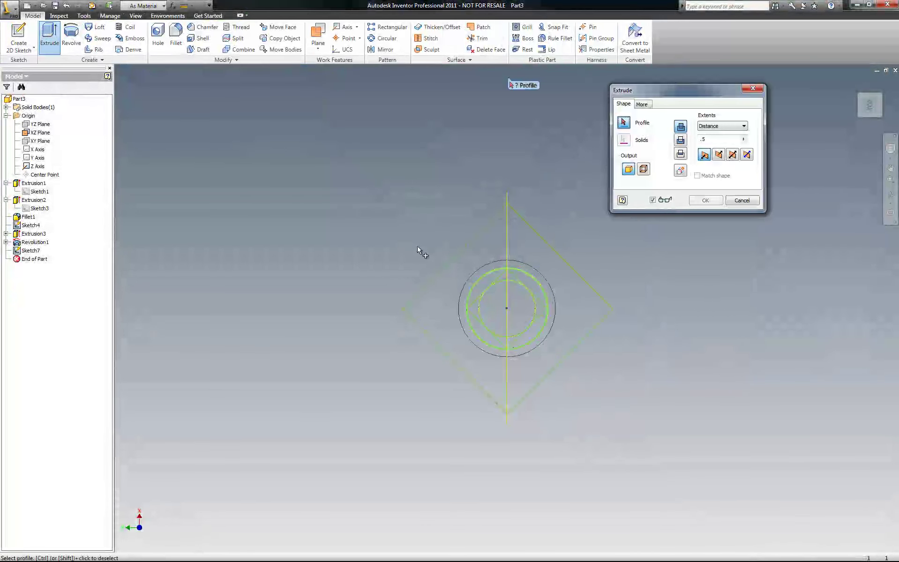
{"action": "scroll", "coordinate": [545, 319], "scroll_direction": "up", "scroll_amount": 5}
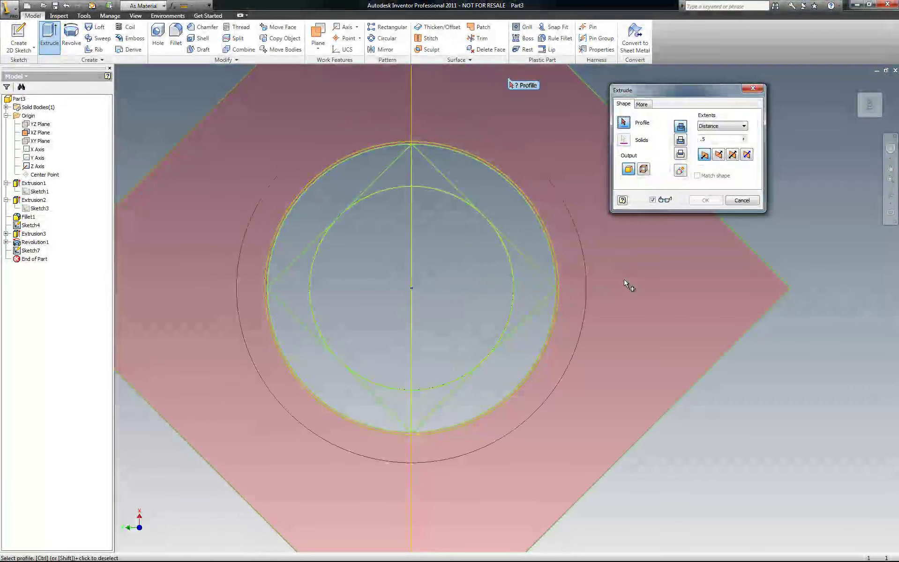
{"action": "left_click", "coordinate": [627, 287]}
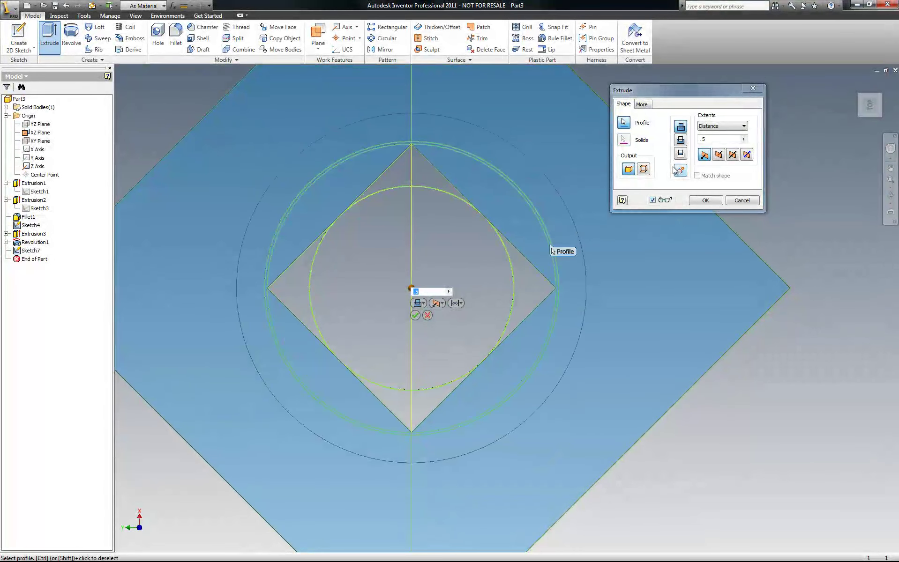
{"action": "left_click", "coordinate": [718, 155]}
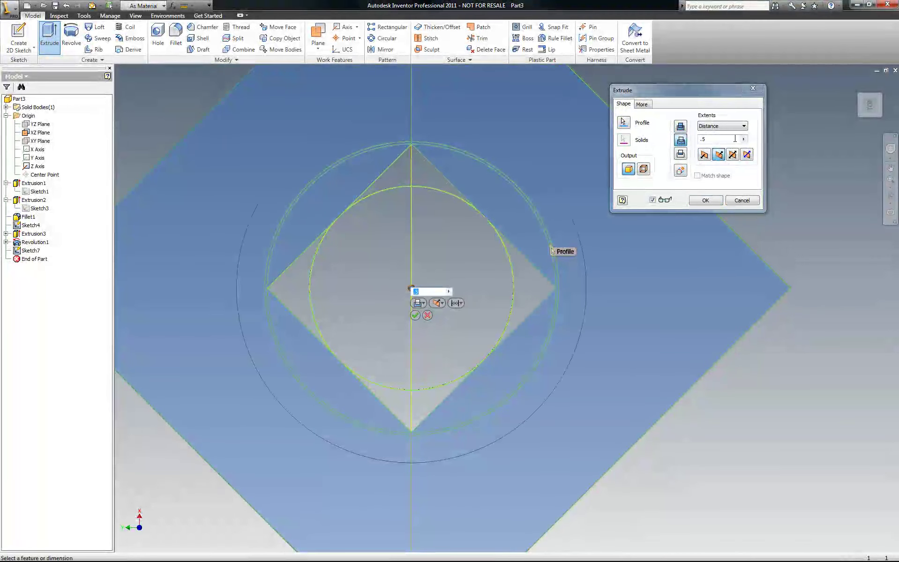
{"action": "left_click", "coordinate": [705, 201]}
Step: Inspect the squared head from several isometric corners in the Shaded visual style and return the display to Wireframe
{"action": "left_click", "coordinate": [855, 84]}
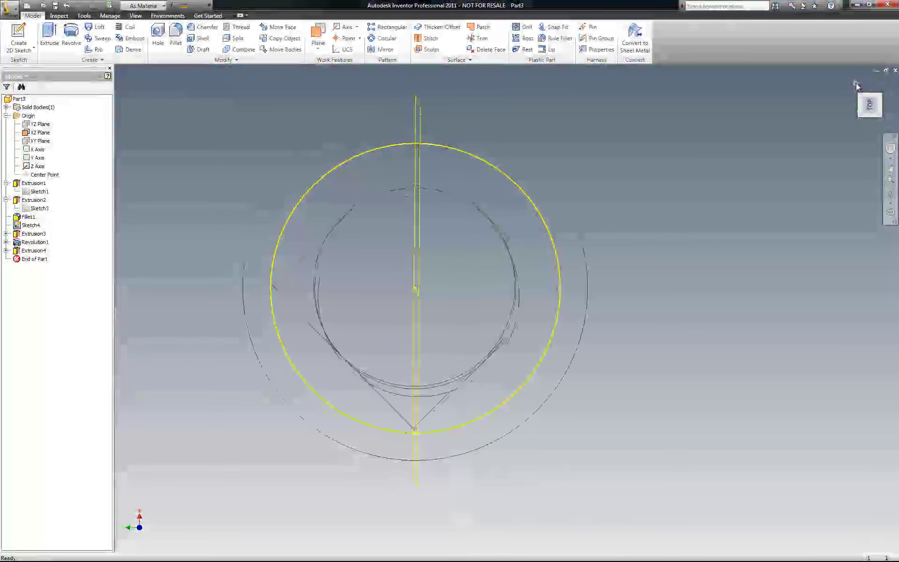
{"action": "left_click", "coordinate": [137, 16]}
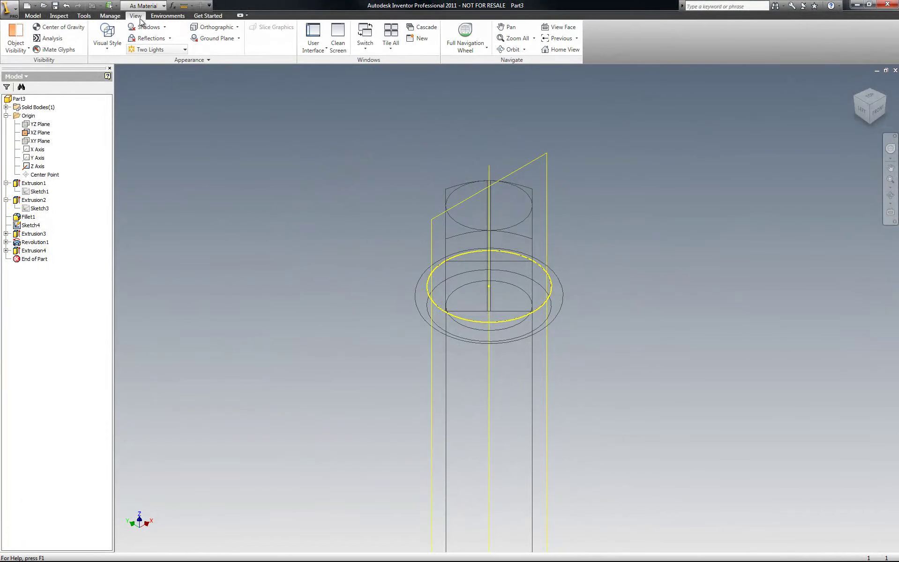
{"action": "left_click", "coordinate": [107, 34]}
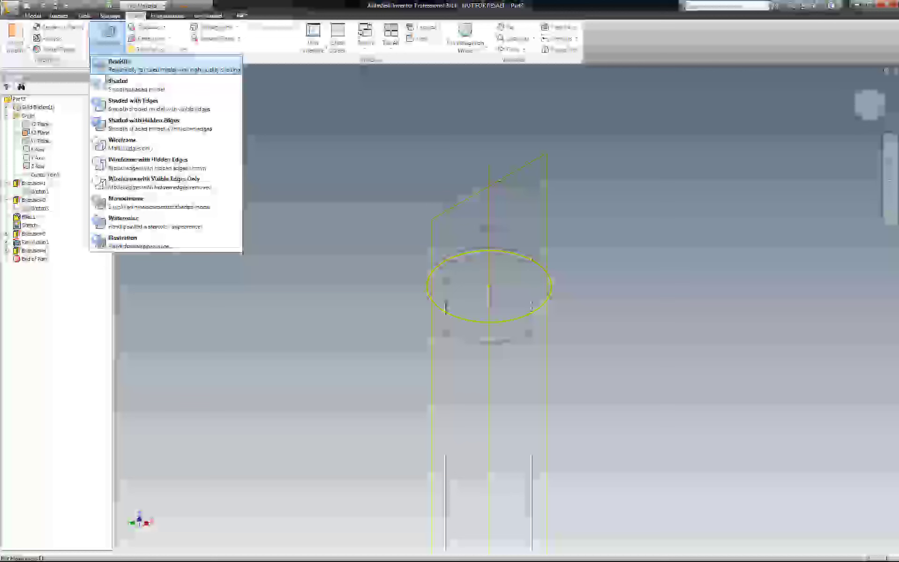
{"action": "left_click", "coordinate": [117, 85]}
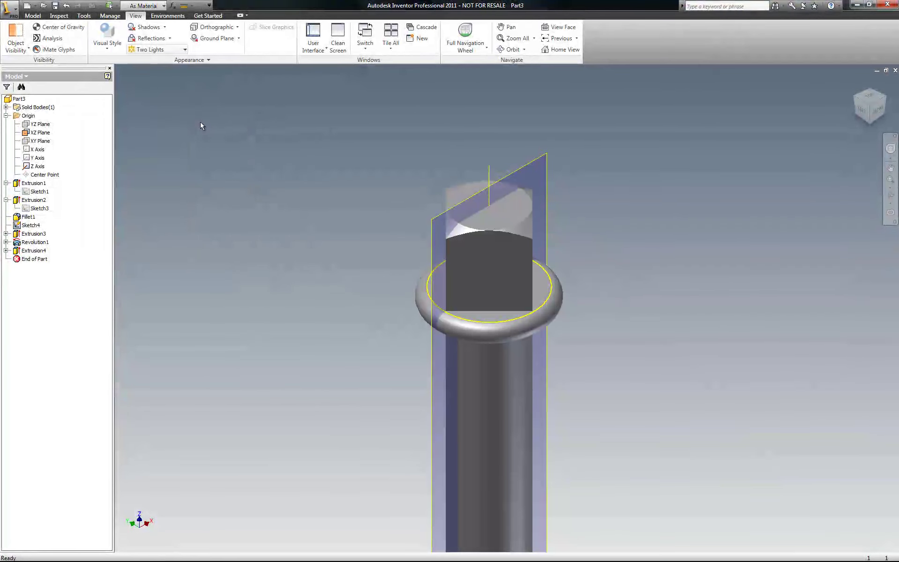
{"action": "left_click", "coordinate": [856, 98]}
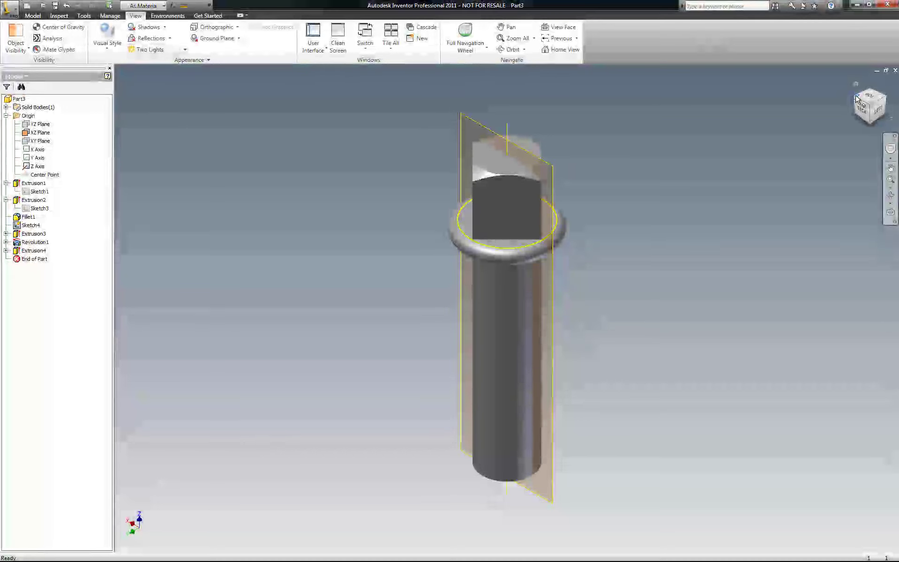
{"action": "left_click", "coordinate": [856, 98]}
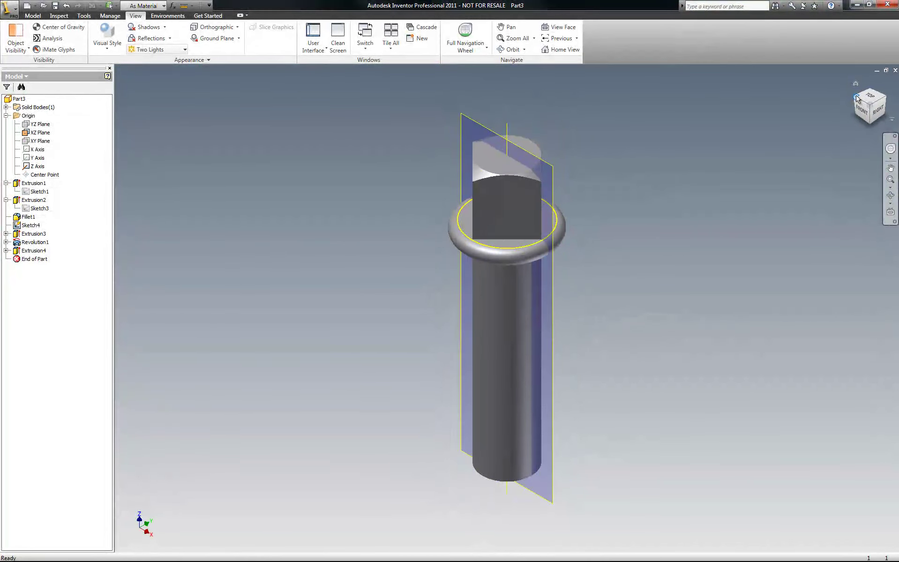
{"action": "left_click", "coordinate": [855, 99]}
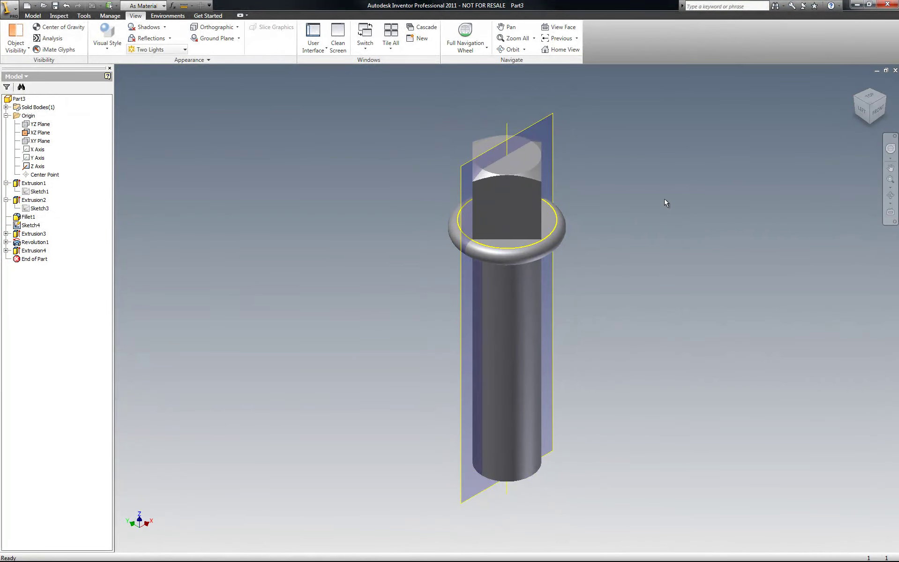
{"action": "left_click", "coordinate": [115, 34]}
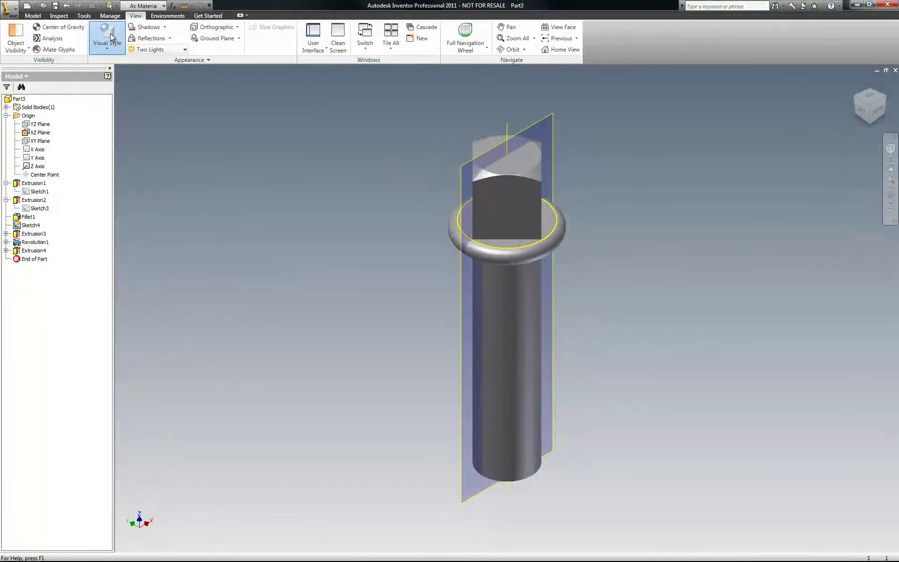
{"action": "left_click", "coordinate": [127, 143]}
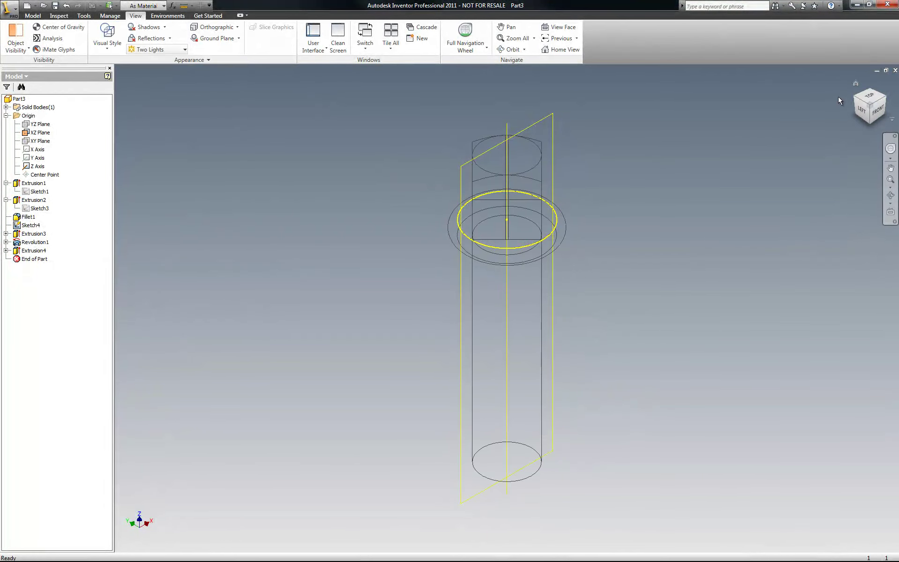
Step: Start a new 2D sketch on the XZ plane and project the shank's outline at its bottom end into it
{"action": "left_click", "coordinate": [876, 109]}
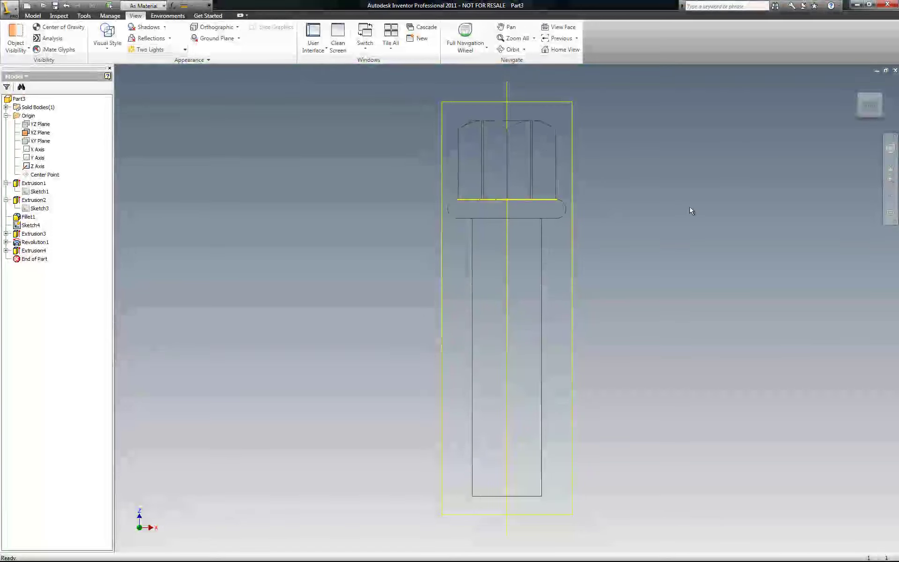
{"action": "right_click", "coordinate": [675, 148]}
{"action": "left_click", "coordinate": [694, 167]}
{"action": "left_click", "coordinate": [575, 237]}
{"action": "left_click", "coordinate": [190, 47]}
{"action": "left_click", "coordinate": [537, 495]}
{"action": "scroll", "coordinate": [545, 507], "scroll_direction": "down", "scroll_amount": 5}
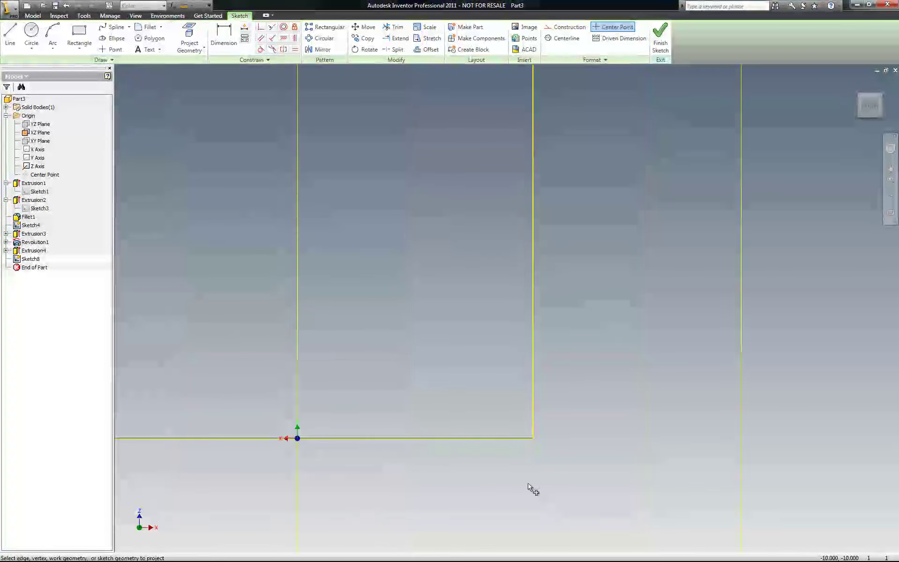
Step: Draw a rectangle 0.03 in wide and 0.13 in high inside the shank outline, starting at its bottom corner on the XZ plane
{"action": "left_click", "coordinate": [78, 35]}
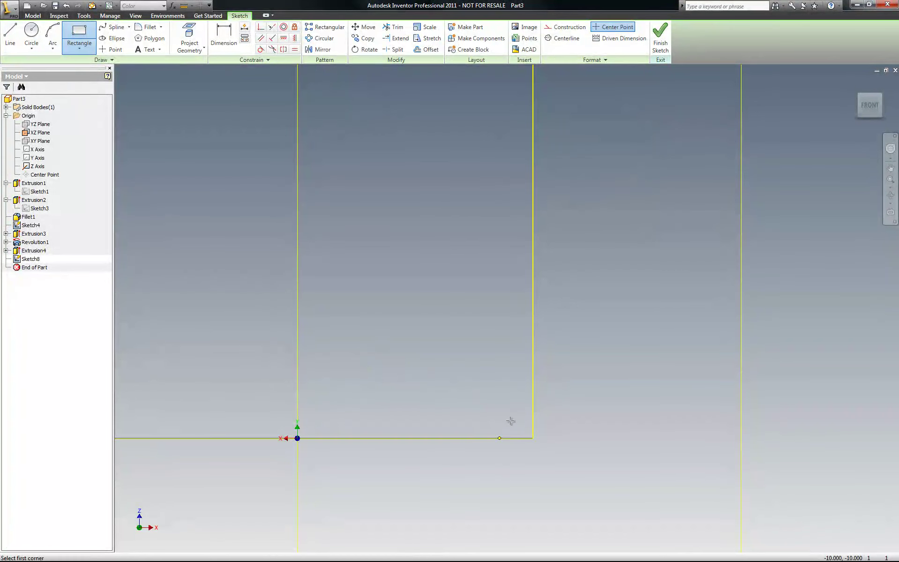
{"action": "left_click", "coordinate": [533, 438]}
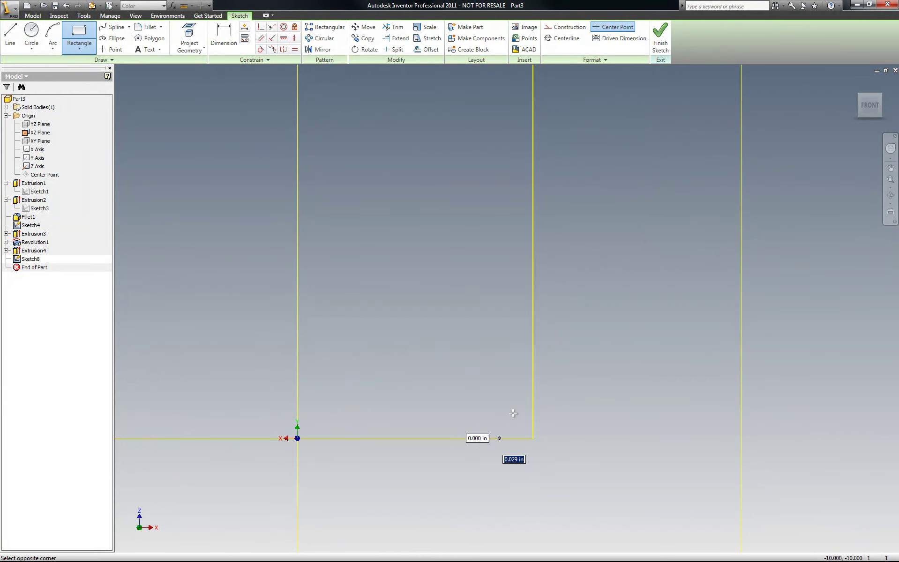
{"action": "key", "text": "Escape"}
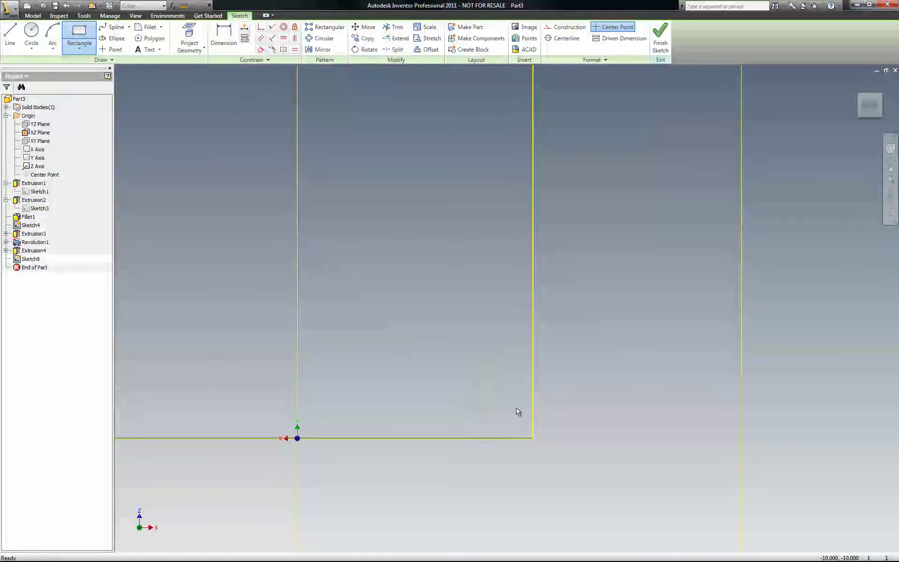
{"action": "left_click", "coordinate": [855, 84]}
{"action": "scroll", "coordinate": [565, 454], "scroll_direction": "down", "scroll_amount": 8}
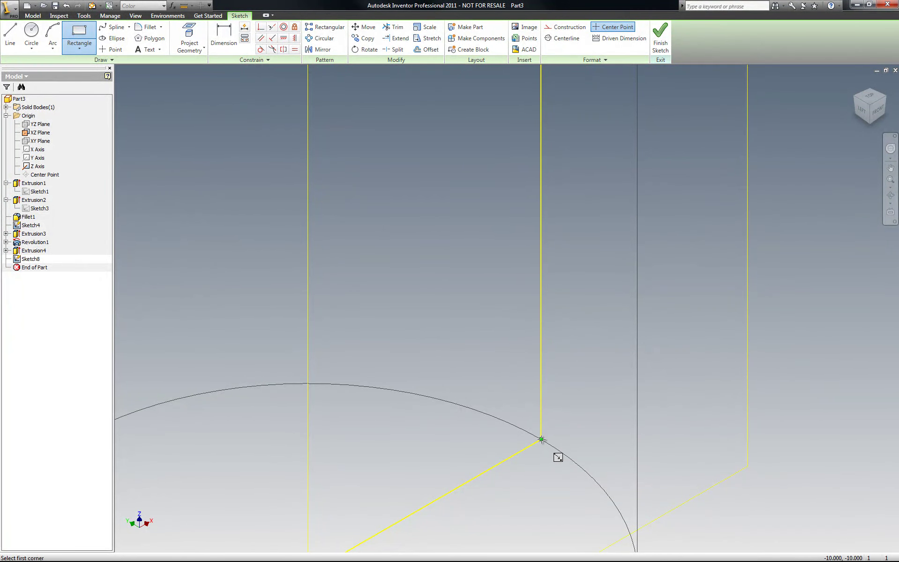
{"action": "left_click", "coordinate": [541, 439]}
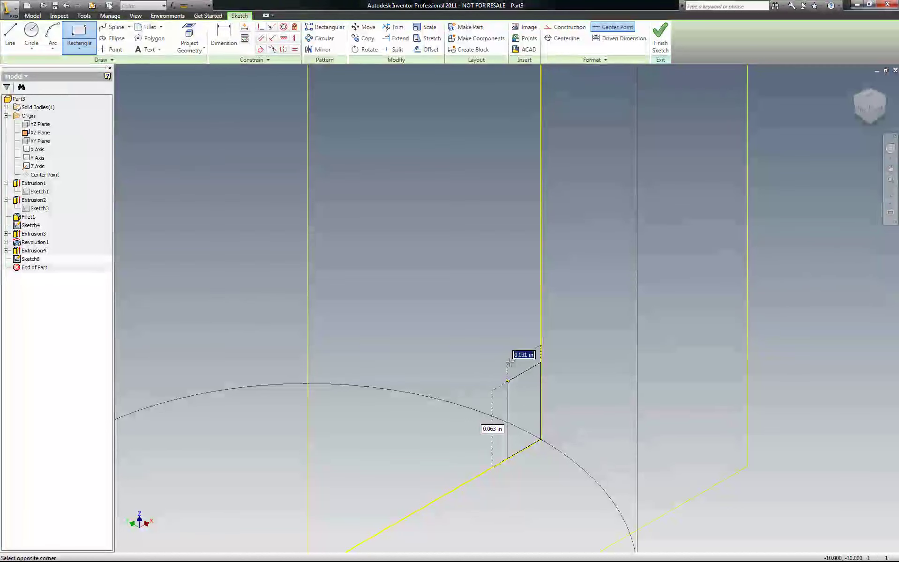
{"action": "type", "text": "."}
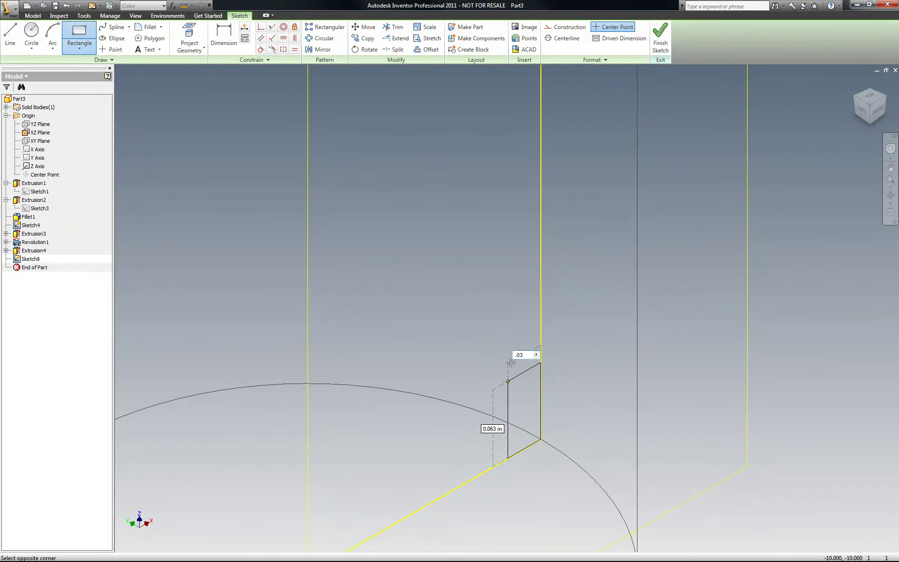
{"action": "type", "text": "03"}
{"action": "key", "text": "Tab"}
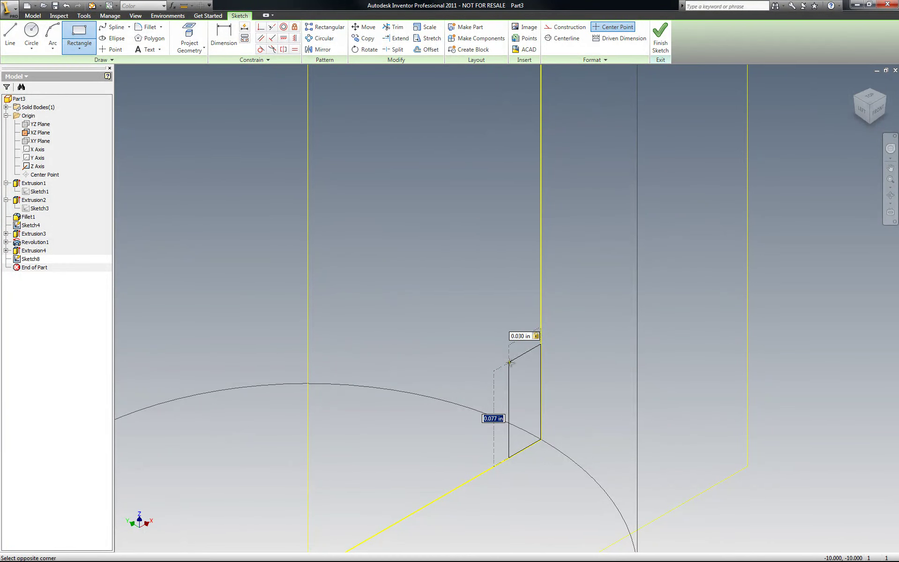
{"action": "type", "text": "1"}
{"action": "key", "text": "Return"}
{"action": "key", "text": "Escape"}
{"action": "scroll", "coordinate": [555, 234], "scroll_direction": "down", "scroll_amount": 5}
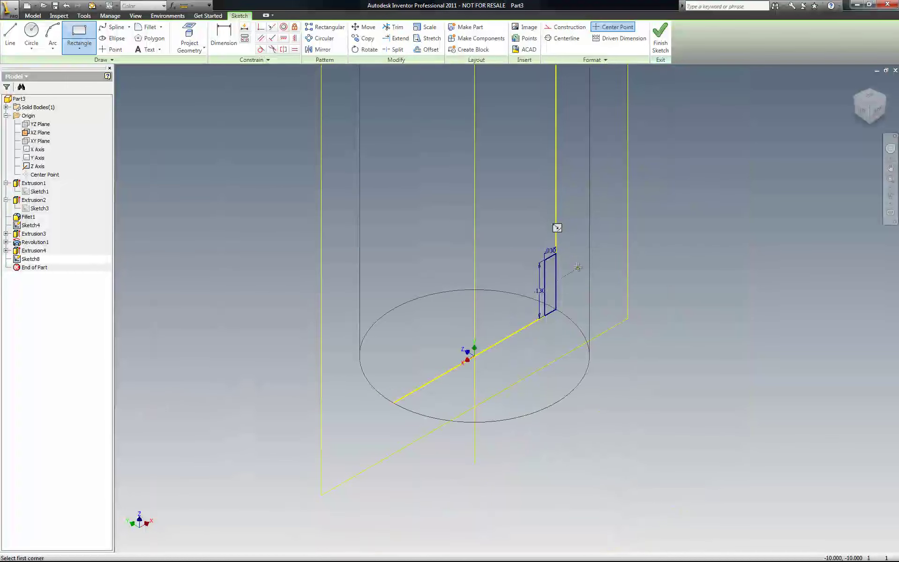
Step: Finish the sketch and revolve the small rectangle fully around the Z axis as a cut at the shank's bottom end
{"action": "right_click", "coordinate": [603, 250]}
{"action": "left_click", "coordinate": [630, 265]}
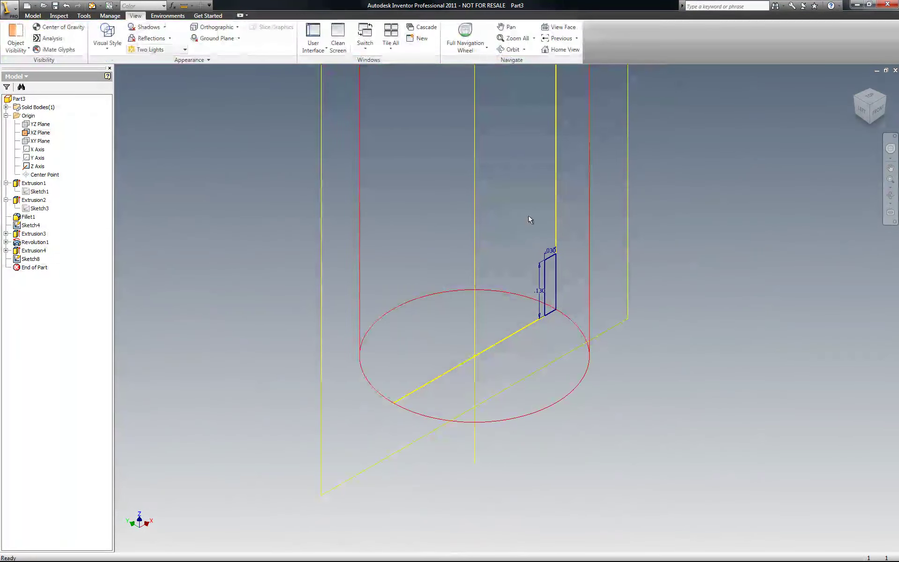
{"action": "right_click", "coordinate": [149, 130]}
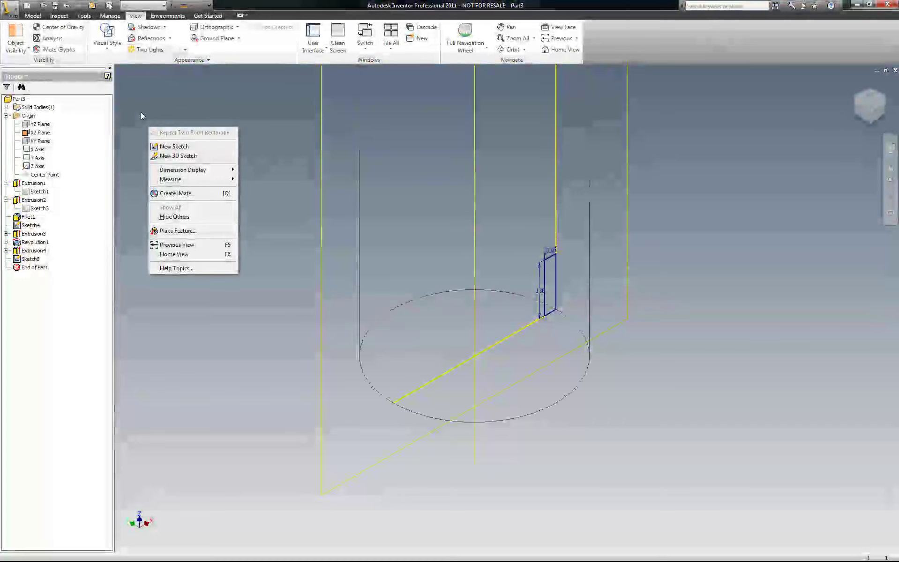
{"action": "left_click", "coordinate": [33, 15]}
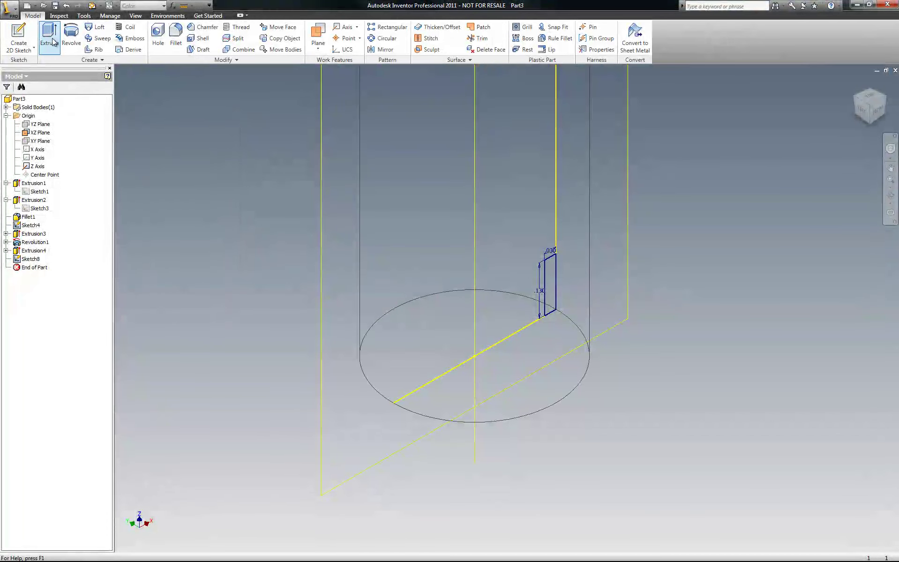
{"action": "left_click", "coordinate": [71, 34]}
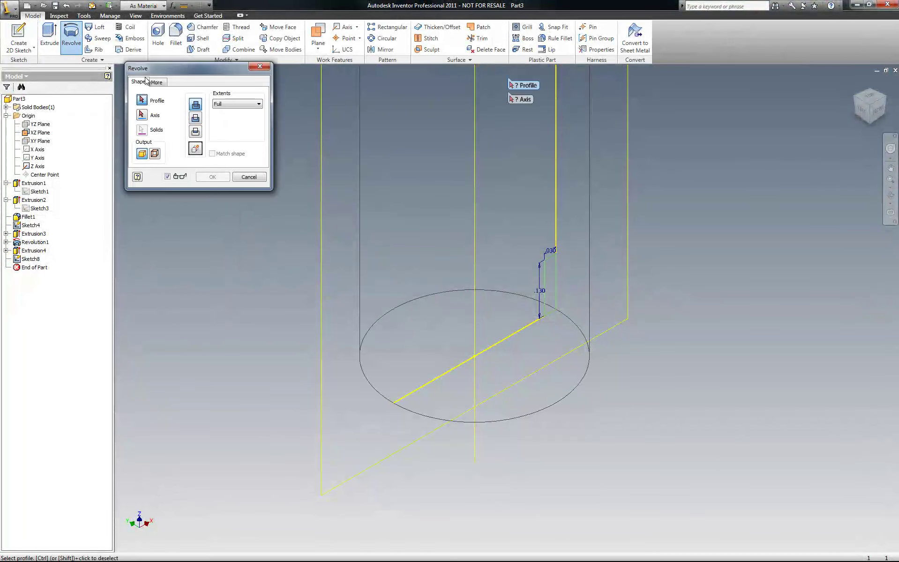
{"action": "left_click", "coordinate": [554, 278]}
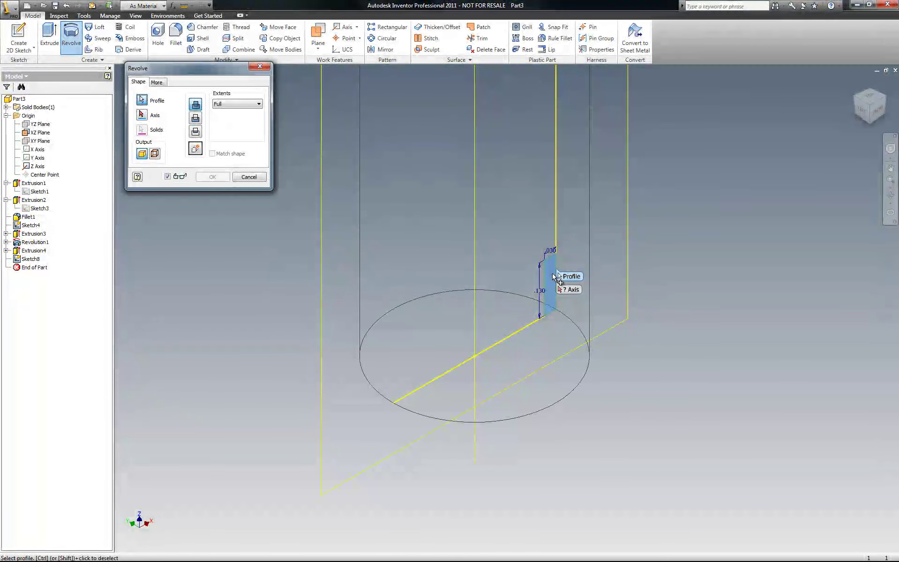
{"action": "left_click", "coordinate": [139, 117]}
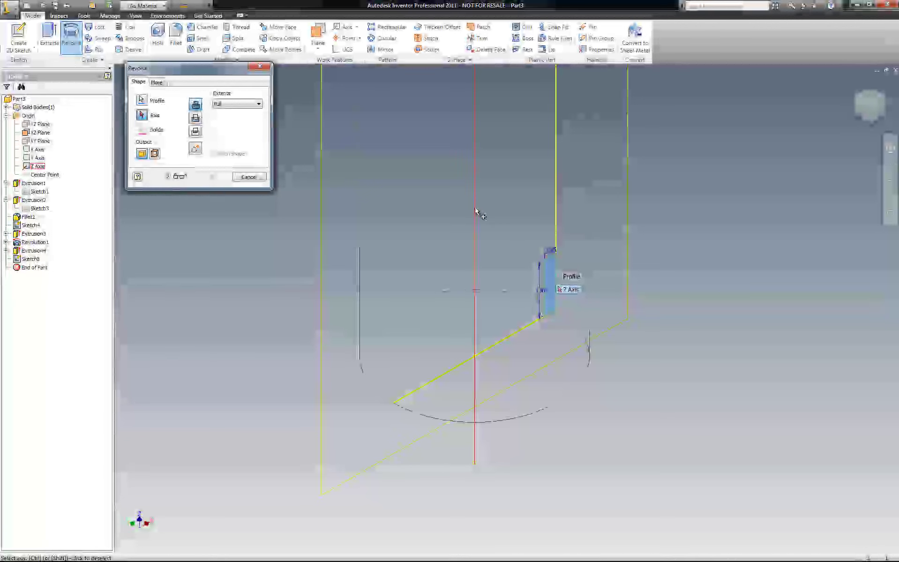
{"action": "left_click", "coordinate": [476, 212]}
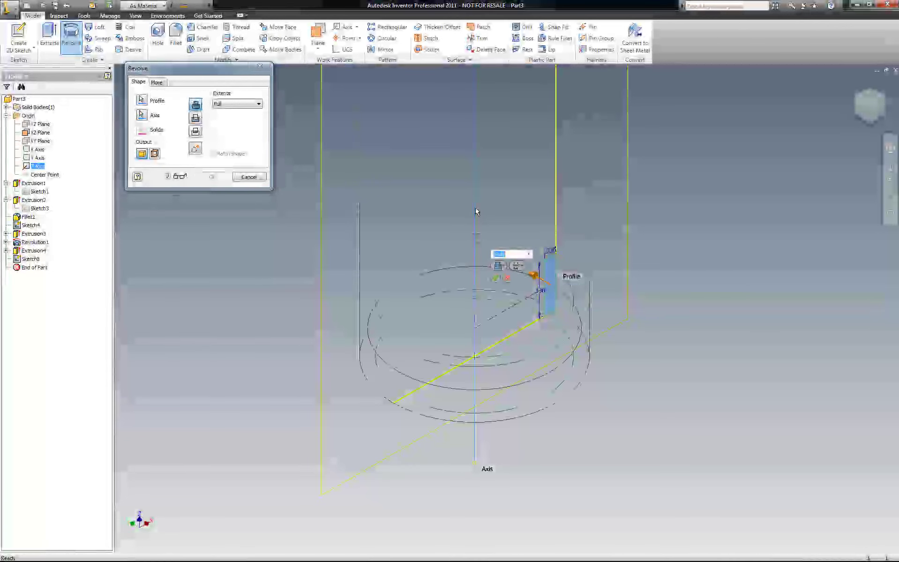
{"action": "left_click", "coordinate": [196, 119]}
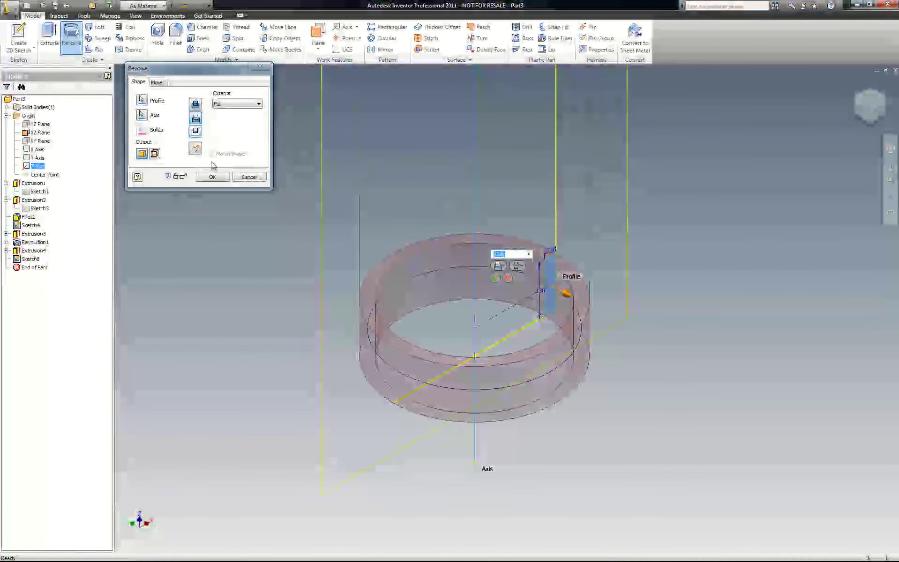
{"action": "left_click", "coordinate": [212, 178]}
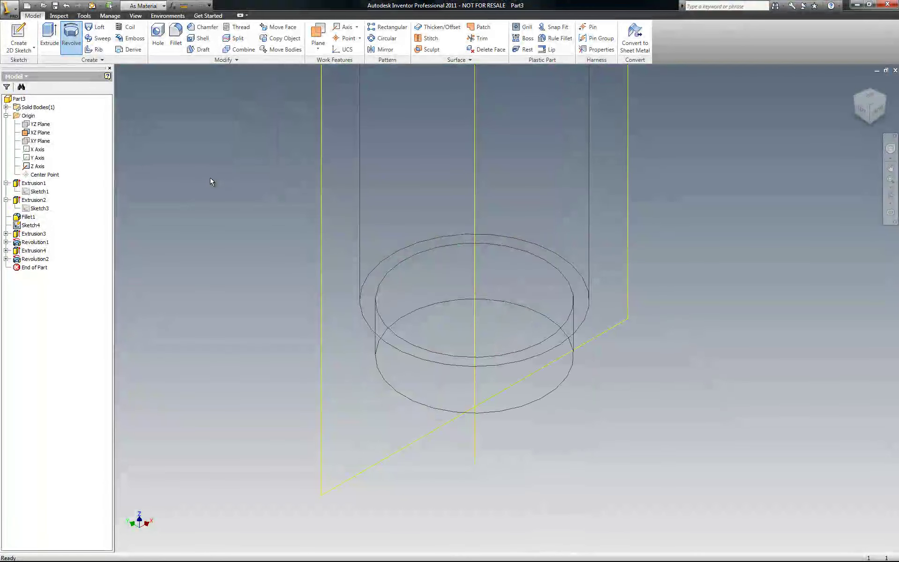
Step: Chamfer the bottom circular edge of the shank's reduced end with a distance of 0.0312 in
{"action": "left_click", "coordinate": [855, 83]}
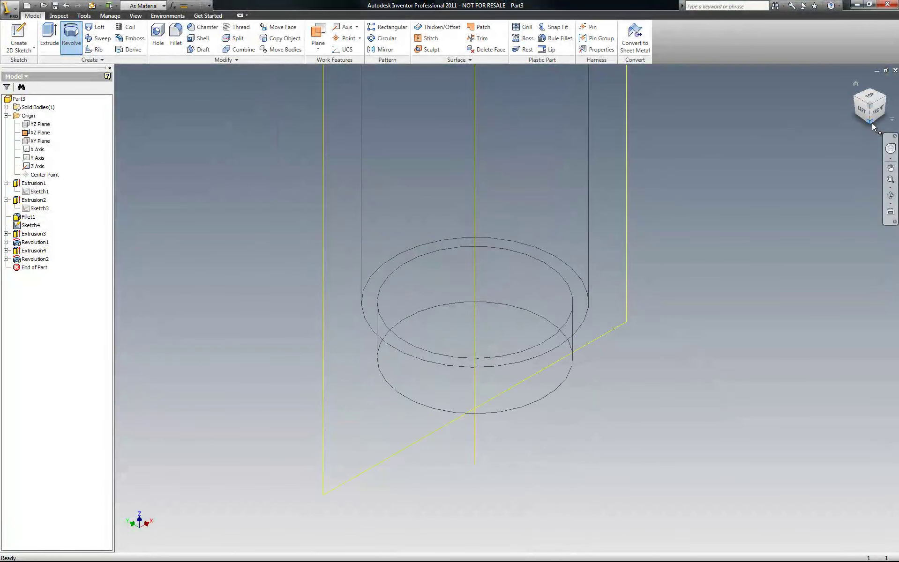
{"action": "scroll", "coordinate": [553, 480], "scroll_direction": "up", "scroll_amount": 5}
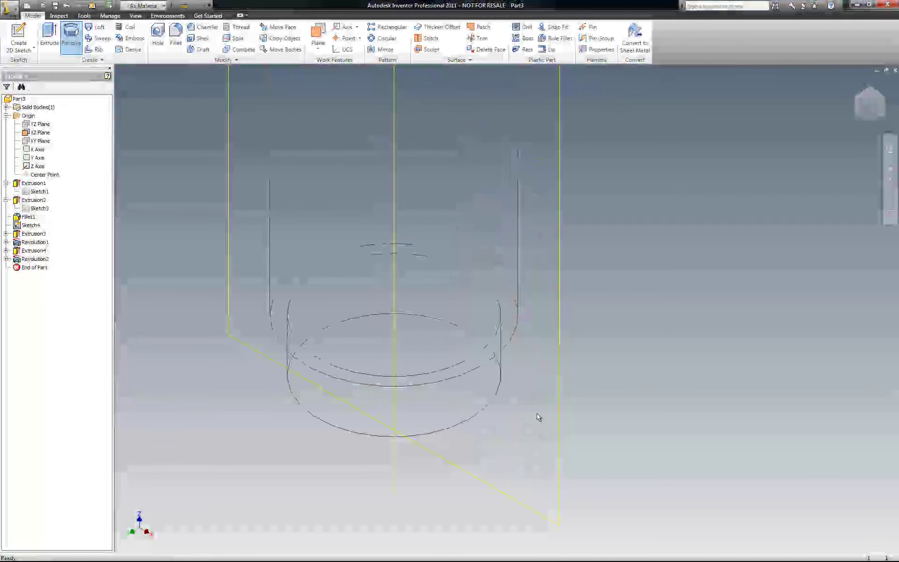
{"action": "left_click", "coordinate": [198, 28]}
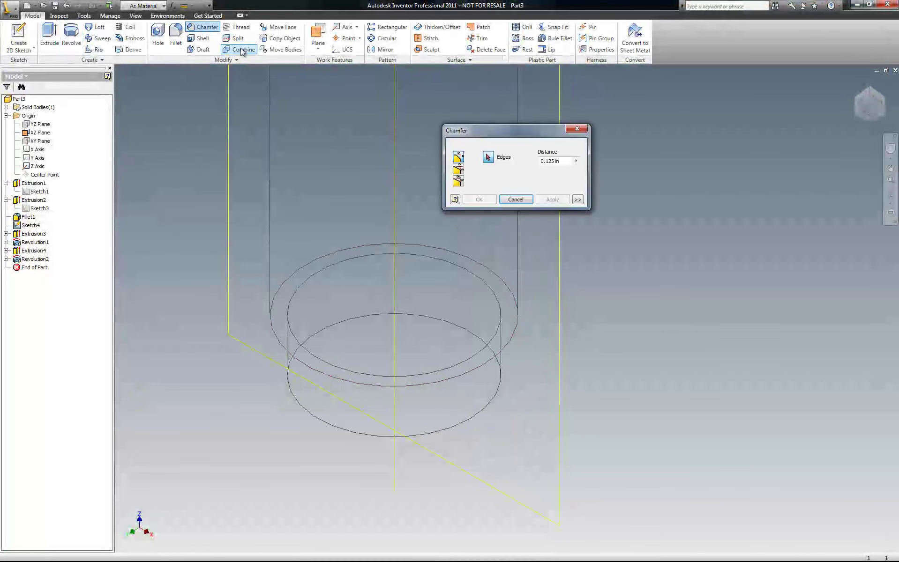
{"action": "left_click", "coordinate": [539, 160]}
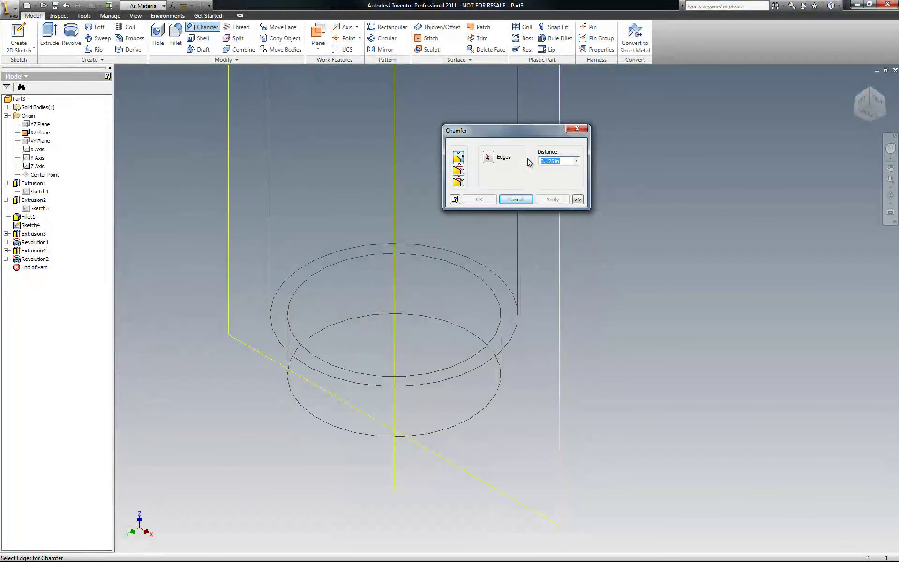
{"action": "type", "text": ".0312"}
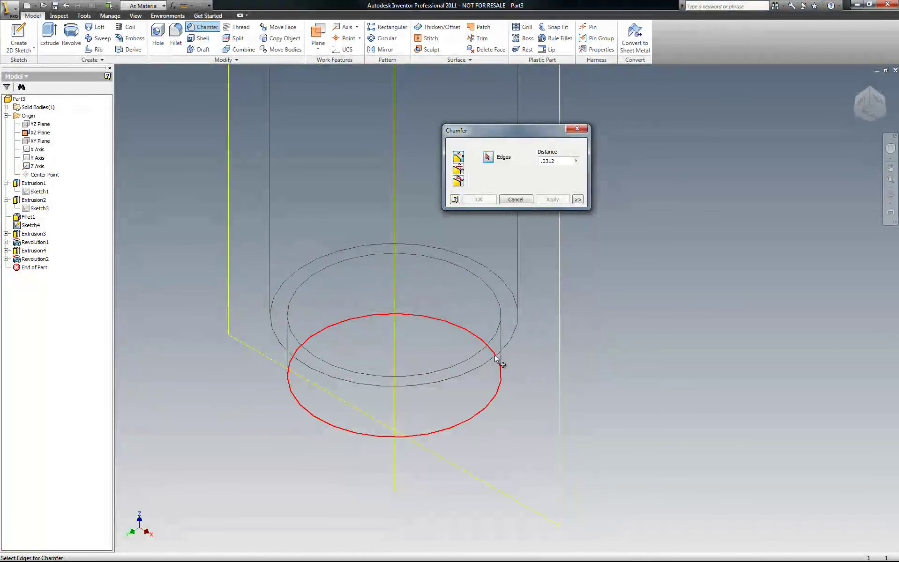
{"action": "left_click", "coordinate": [492, 406]}
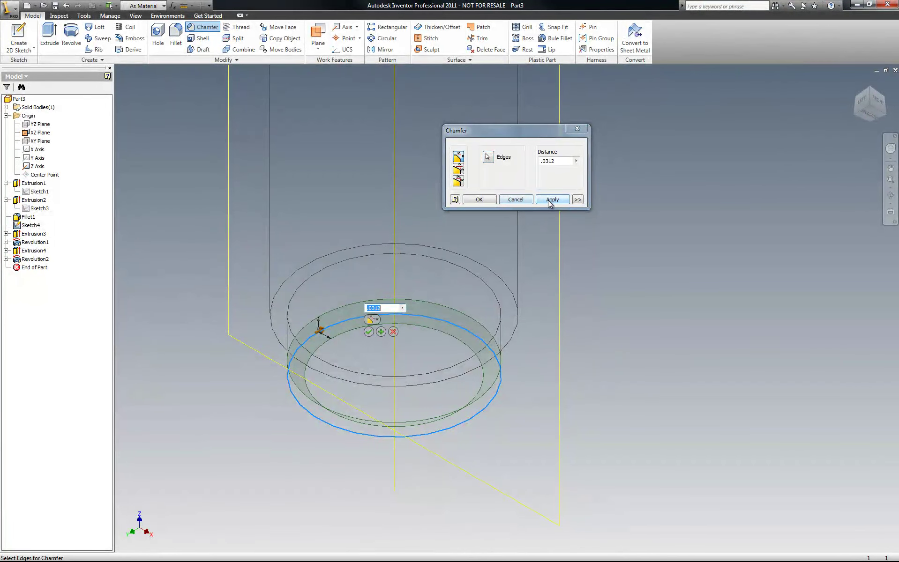
{"action": "left_click", "coordinate": [551, 200]}
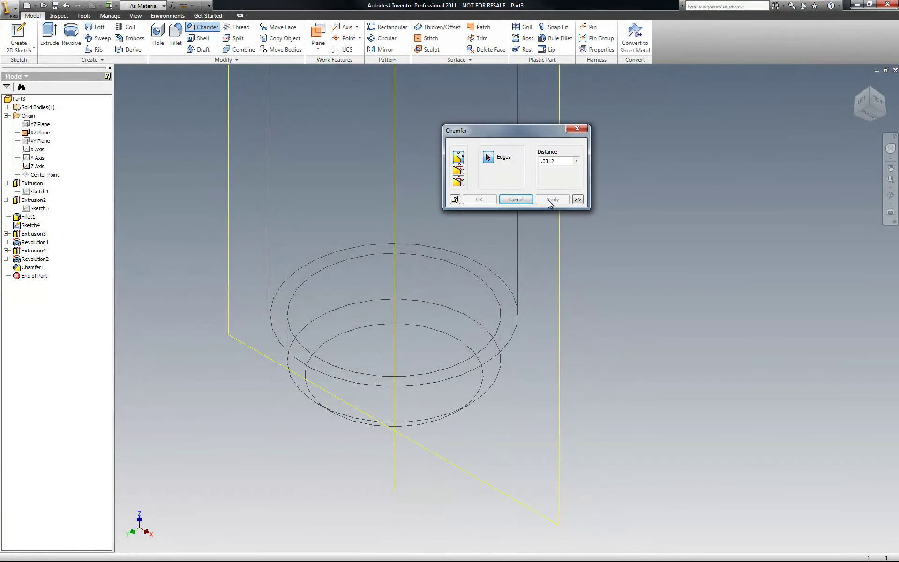
{"action": "left_click", "coordinate": [877, 100]}
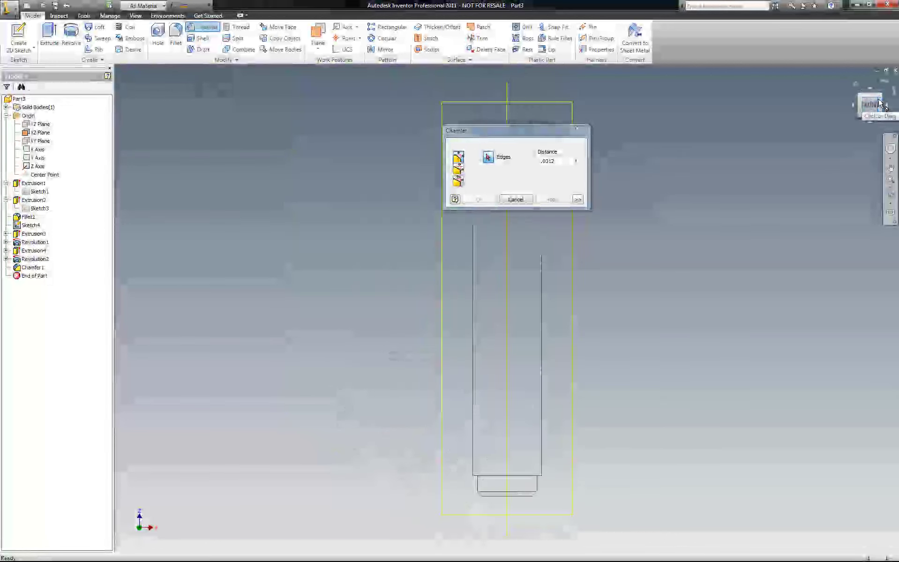
{"action": "key", "text": "Escape"}
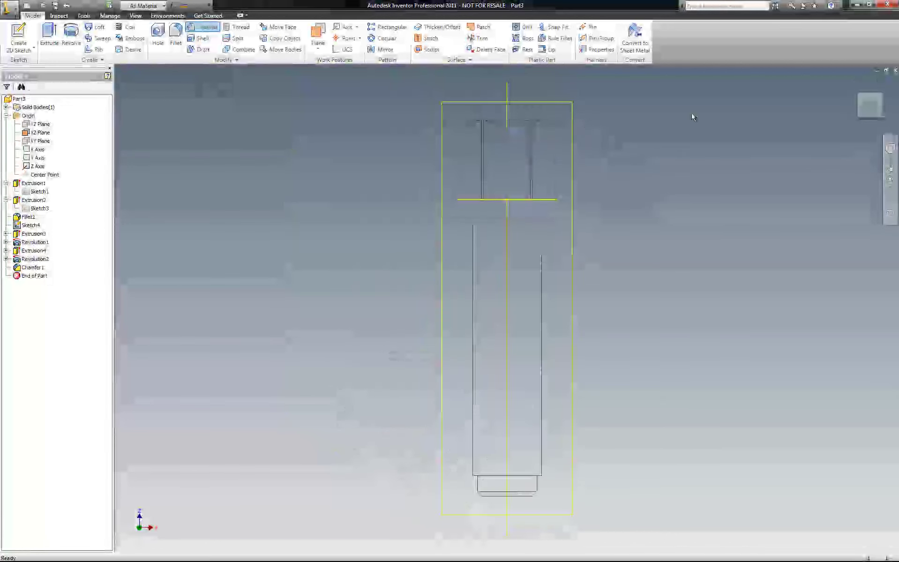
Step: Show the whole screw in an isometric view with the Realistic visual style
{"action": "left_click", "coordinate": [861, 93]}
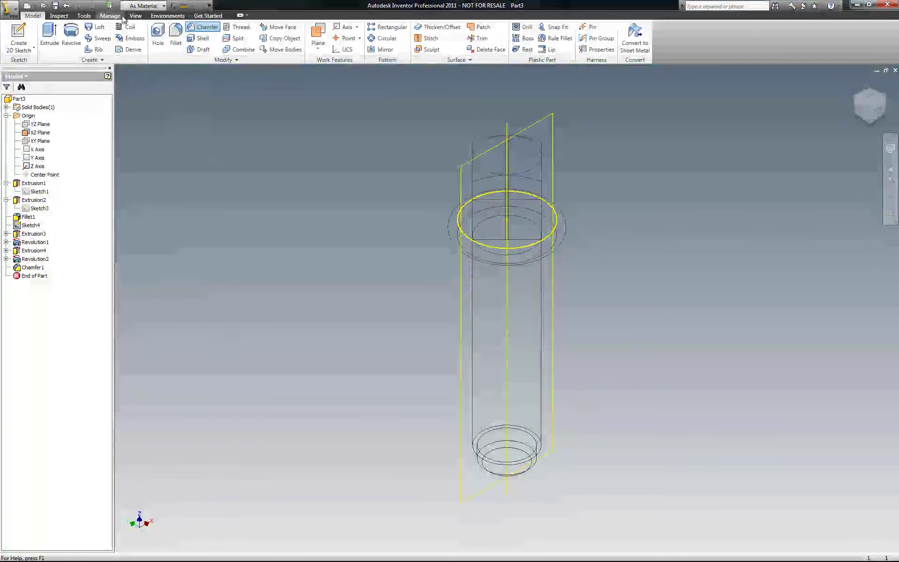
{"action": "left_click", "coordinate": [137, 16]}
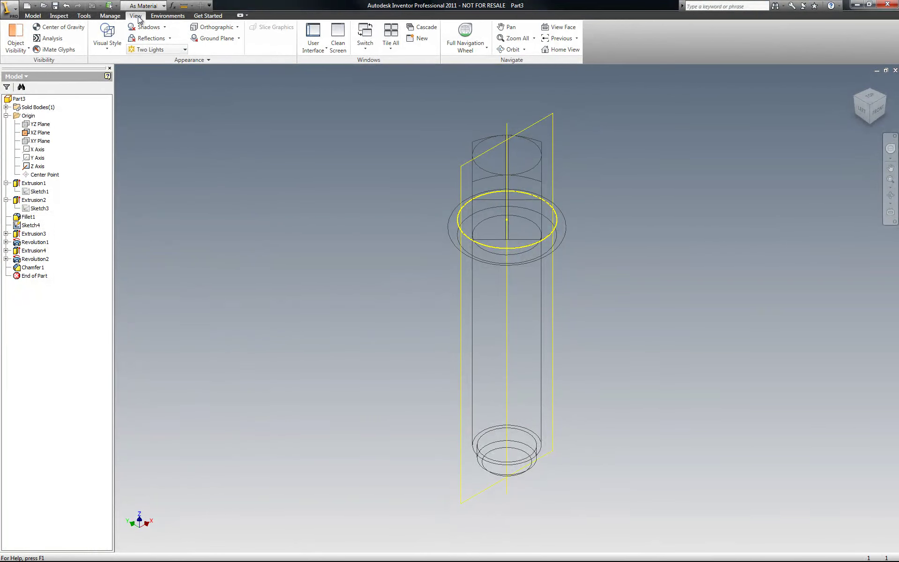
{"action": "left_click", "coordinate": [108, 34]}
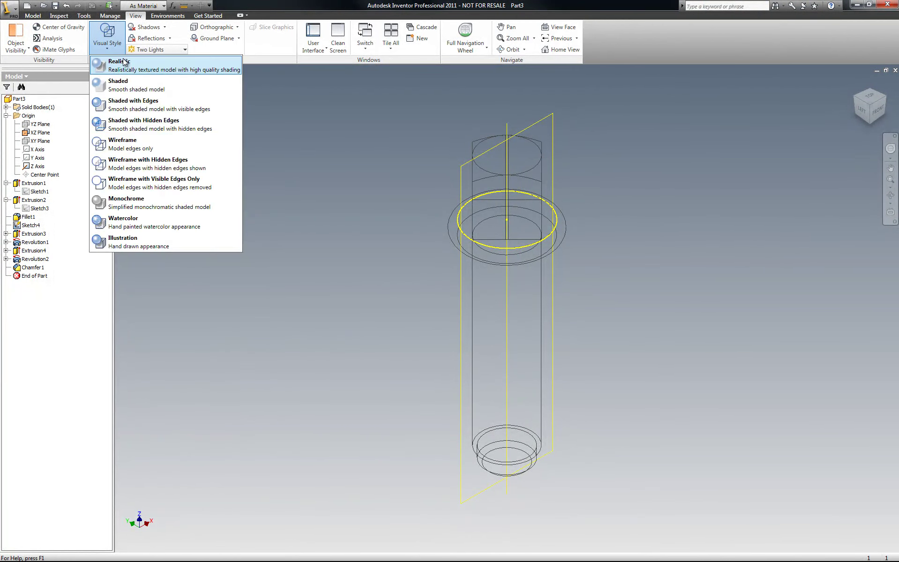
{"action": "left_click", "coordinate": [121, 60]}
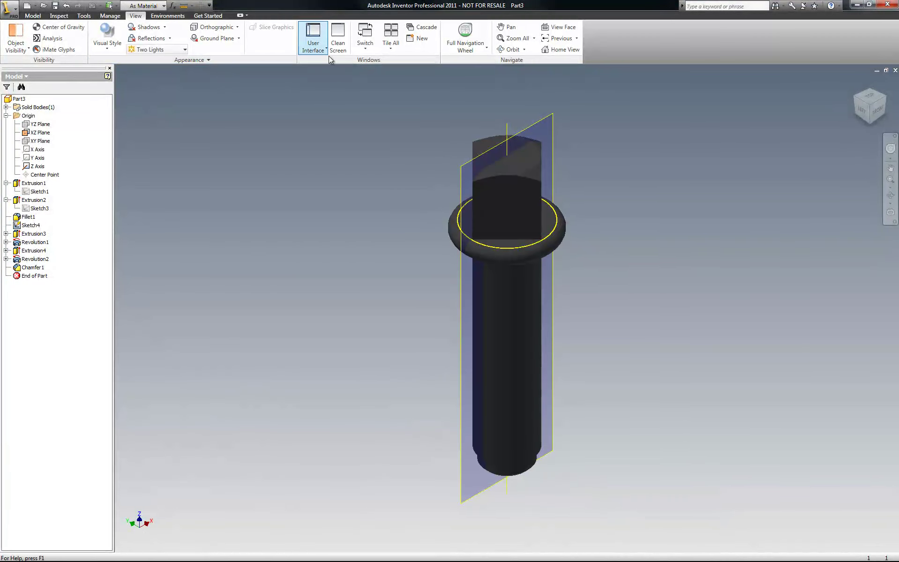
Step: Change the part's colour from As Material to Metal-Titanium (Polished)
{"action": "left_click", "coordinate": [167, 6]}
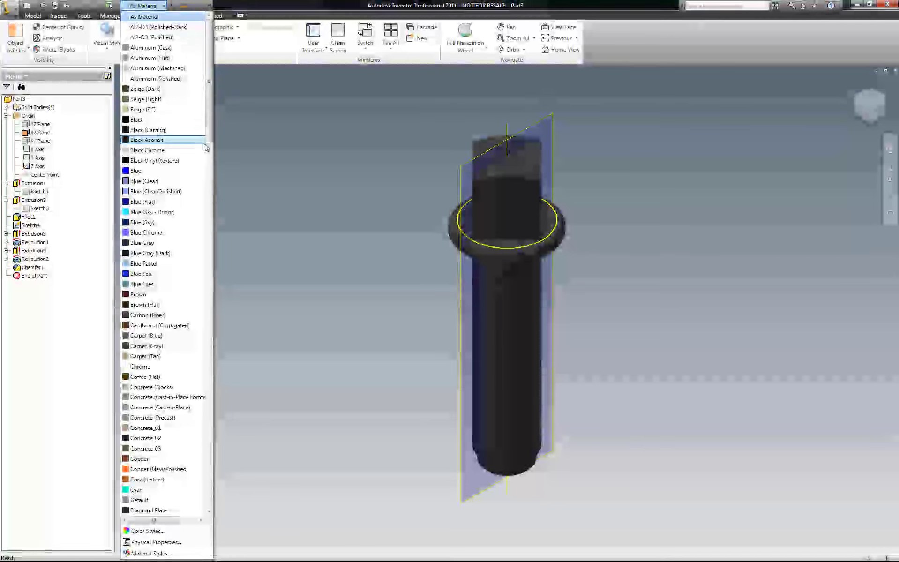
{"action": "left_click_drag", "start_coordinate": [209, 127], "coordinate": [219, 451]}
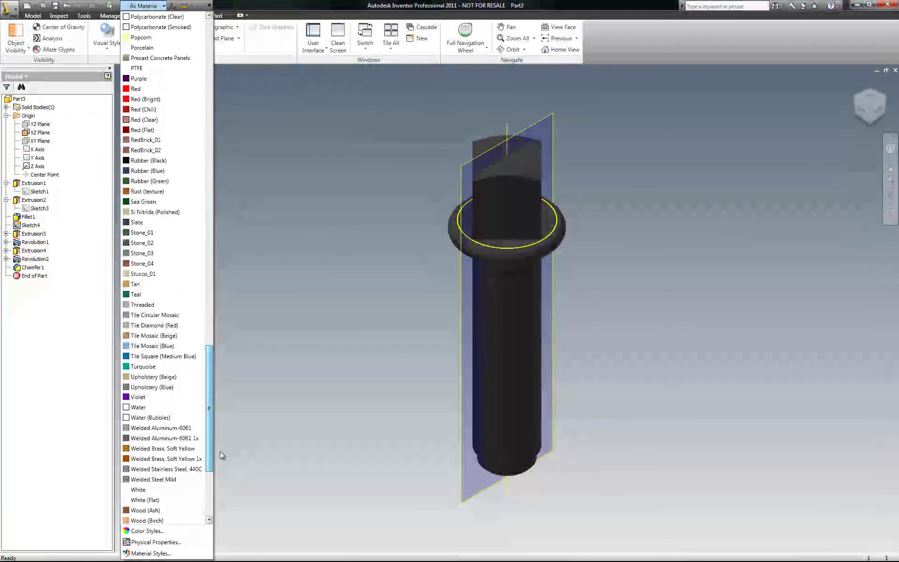
{"action": "scroll", "coordinate": [187, 424], "scroll_direction": "up", "scroll_amount": 1}
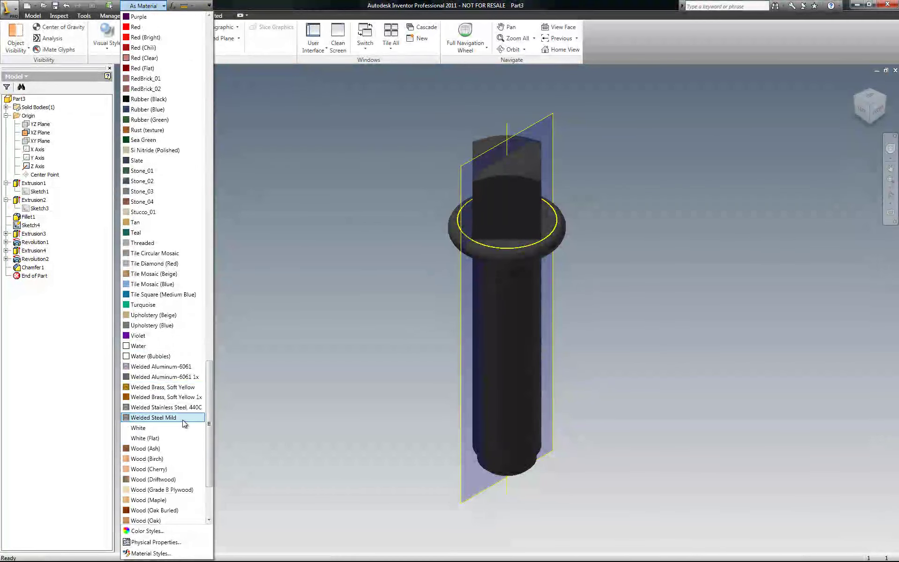
{"action": "scroll", "coordinate": [186, 422], "scroll_direction": "up", "scroll_amount": 12}
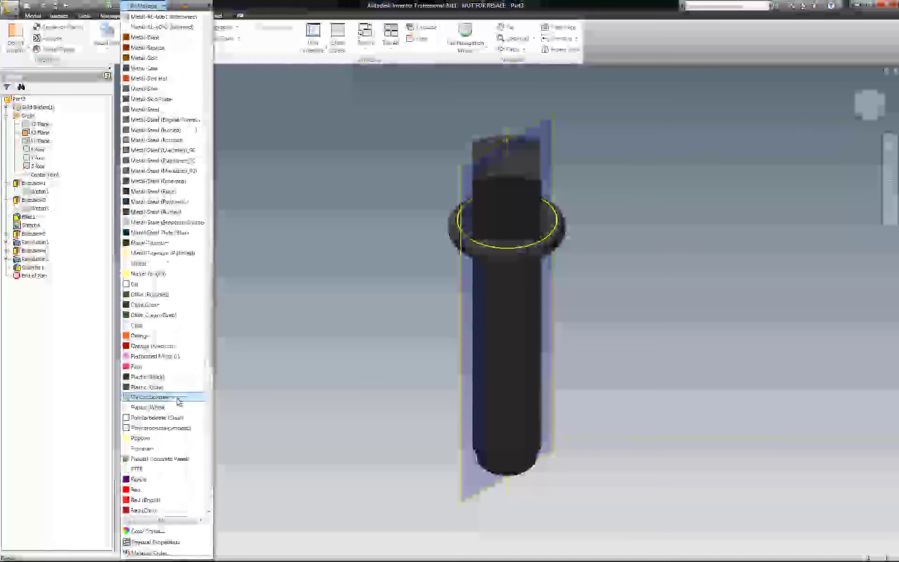
{"action": "left_click", "coordinate": [160, 253]}
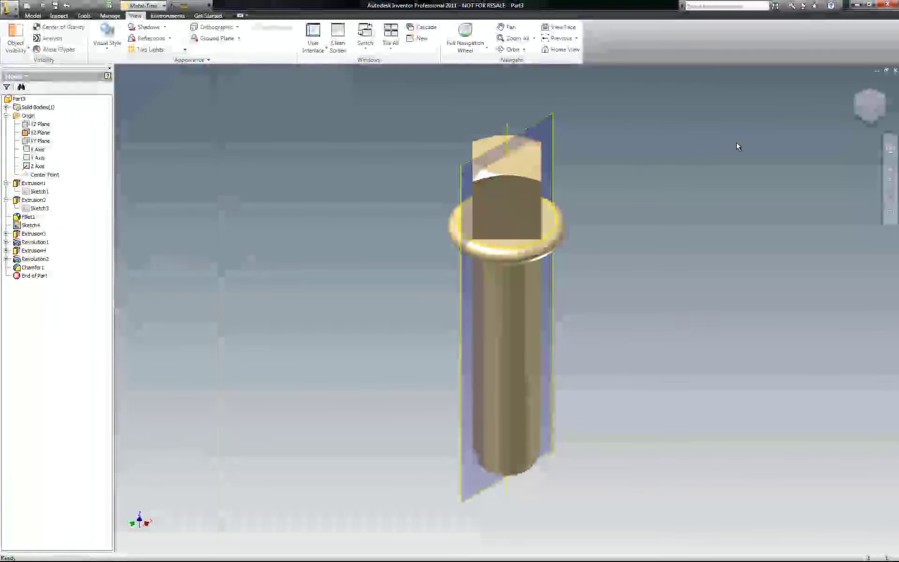
Step: Fillet the four vertical edges of the square head with a constant radius of .01 in
{"action": "scroll", "coordinate": [589, 131], "scroll_direction": "up", "scroll_amount": 5}
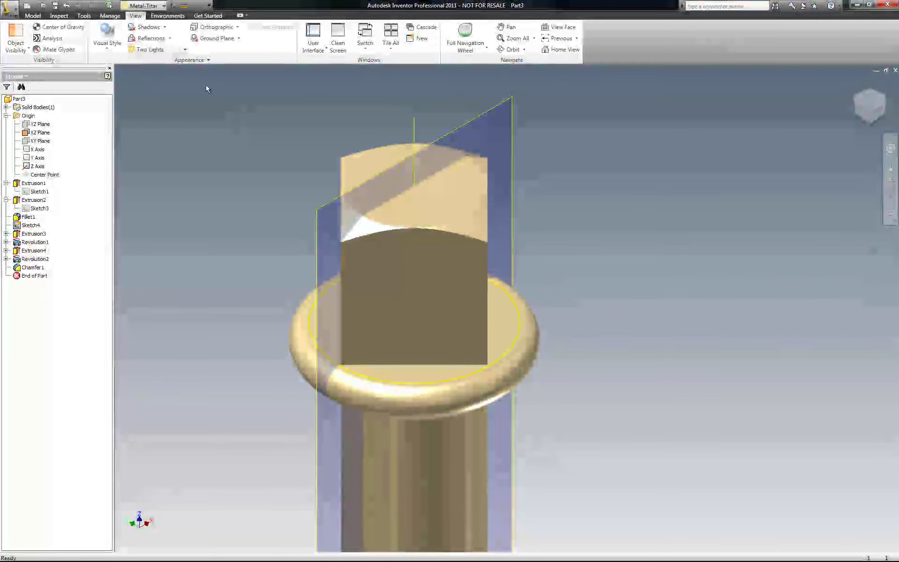
{"action": "left_click", "coordinate": [33, 16]}
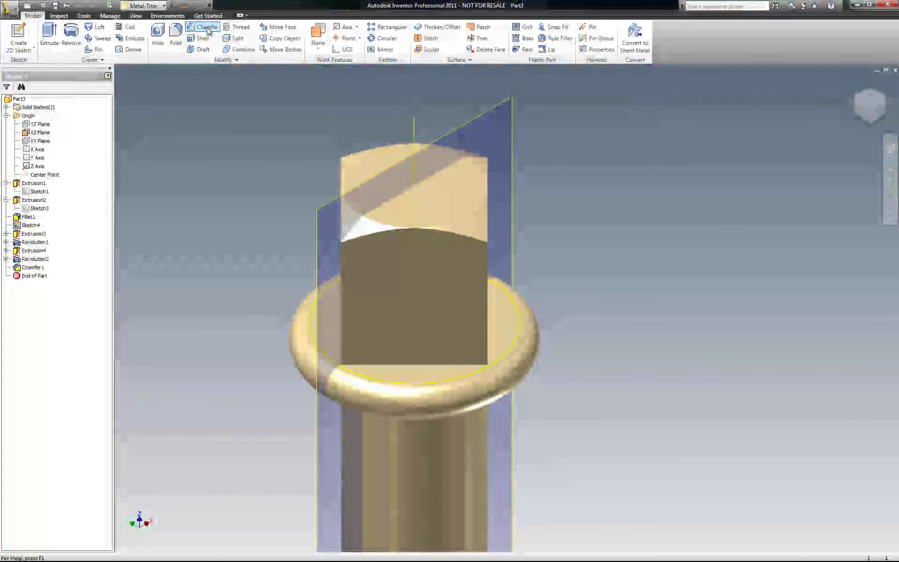
{"action": "left_click", "coordinate": [176, 36]}
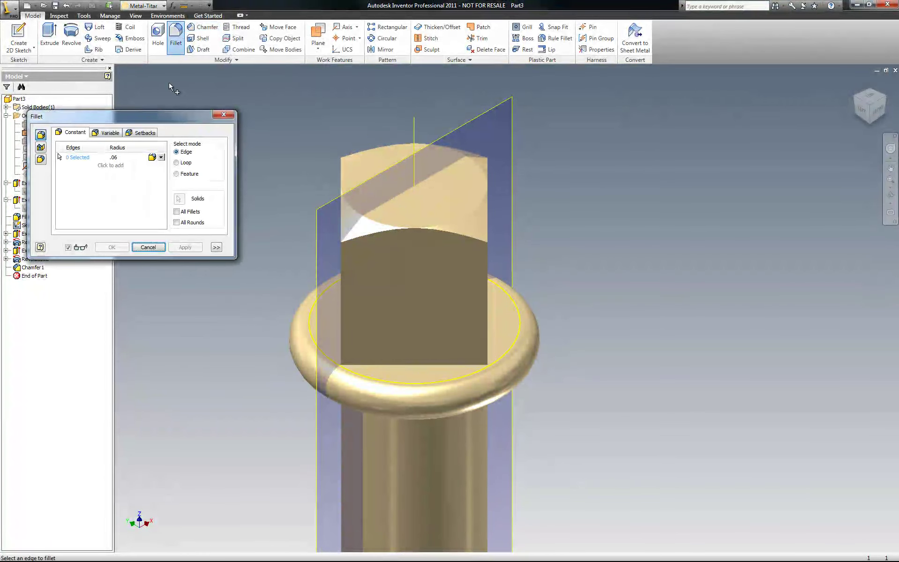
{"action": "left_click", "coordinate": [125, 157]}
{"action": "type", "text": ".01"}
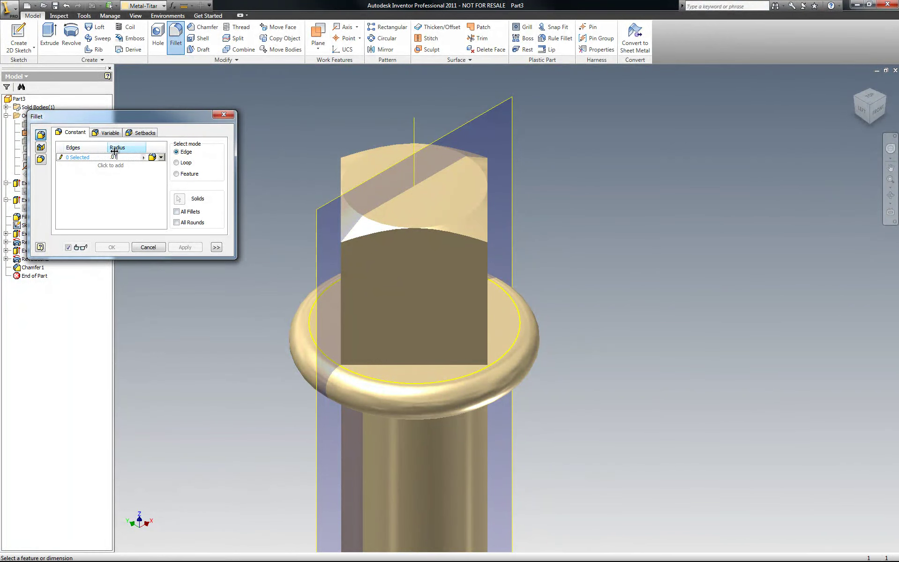
{"action": "left_click", "coordinate": [43, 136]}
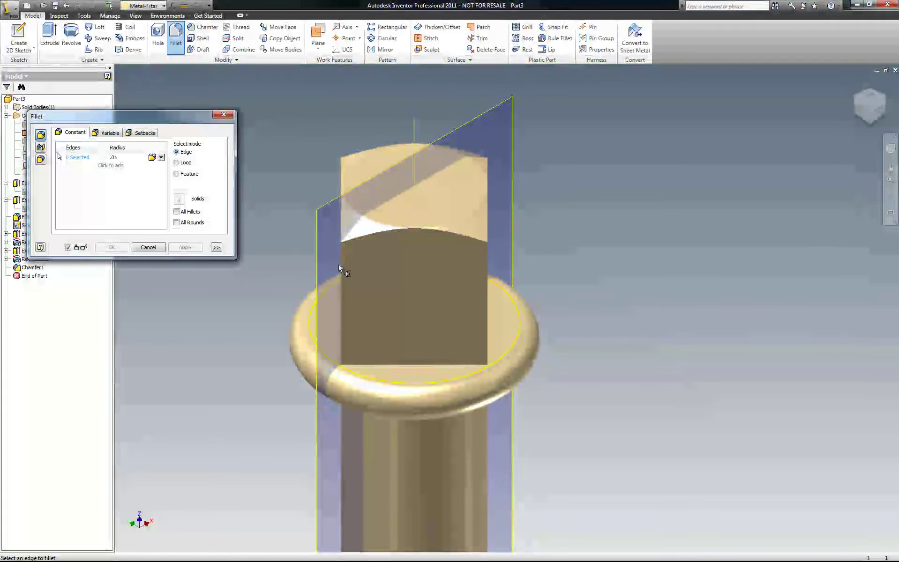
{"action": "left_click", "coordinate": [342, 267]}
{"action": "left_click", "coordinate": [488, 279]}
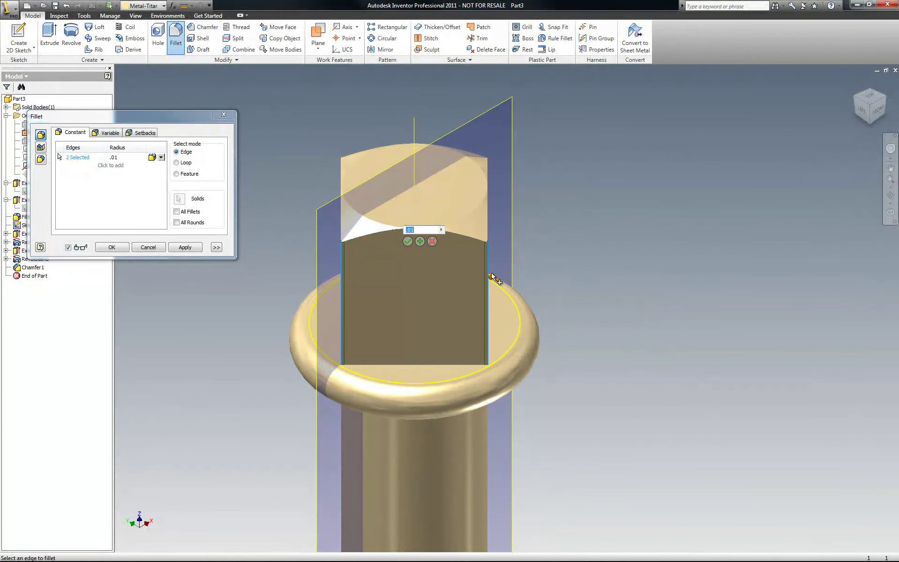
{"action": "left_click", "coordinate": [887, 100]}
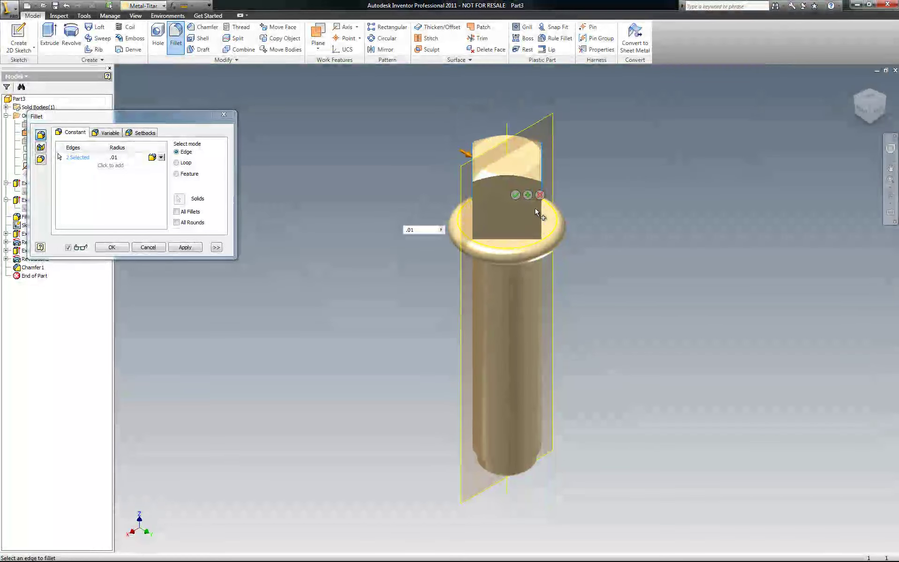
{"action": "left_click", "coordinate": [478, 214]}
{"action": "left_click", "coordinate": [472, 214]}
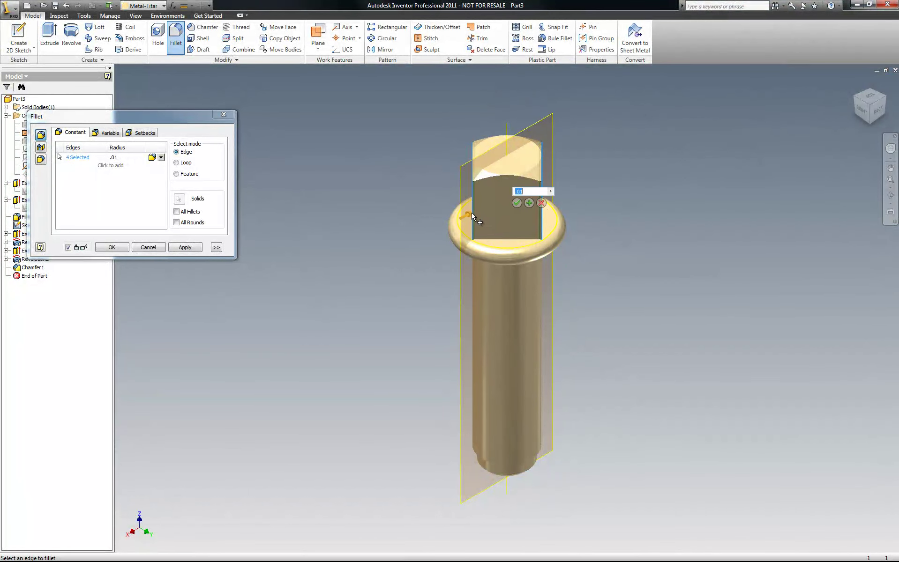
{"action": "left_click", "coordinate": [518, 206]}
Step: Turn off the visibility of the XZ plane and the Z axis on the screw
{"action": "scroll", "coordinate": [463, 190], "scroll_direction": "up", "scroll_amount": 5}
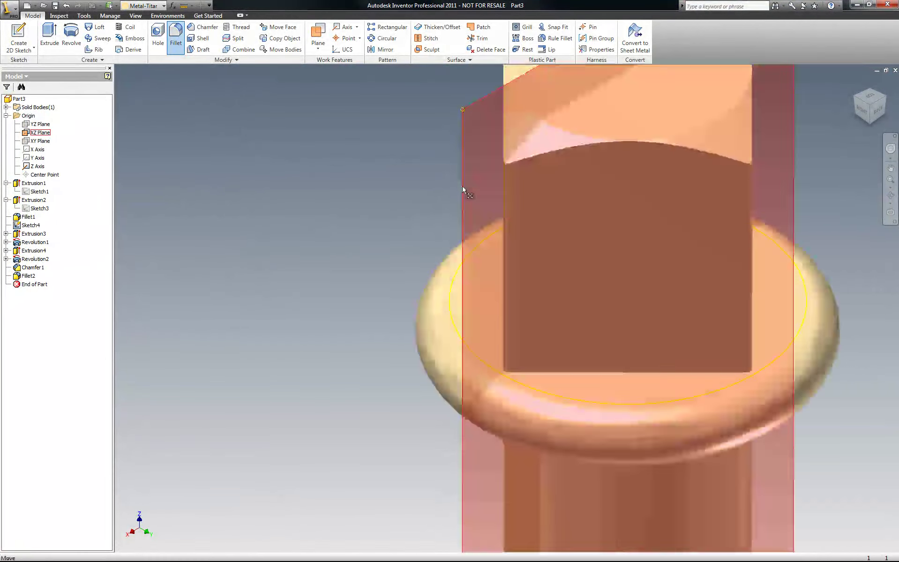
{"action": "scroll", "coordinate": [457, 178], "scroll_direction": "down", "scroll_amount": 3}
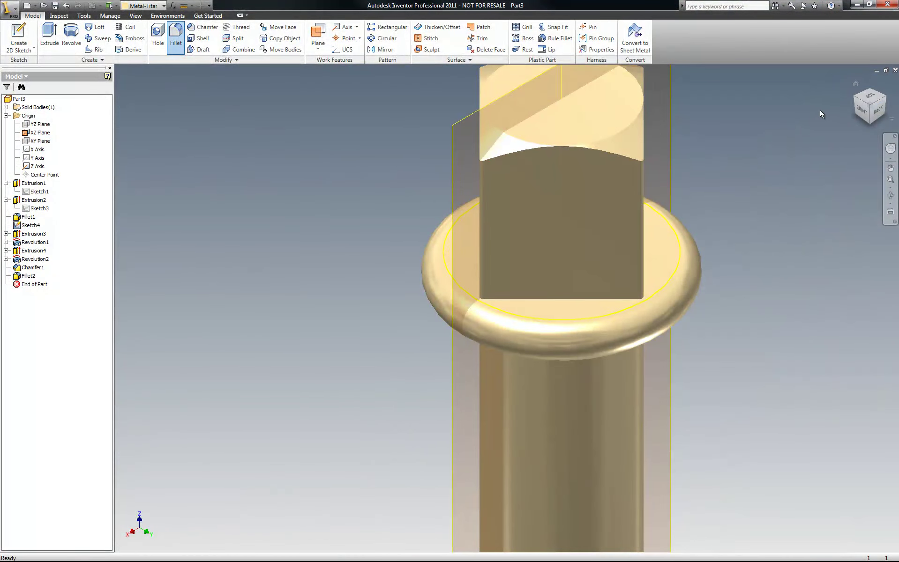
{"action": "left_click", "coordinate": [879, 113]}
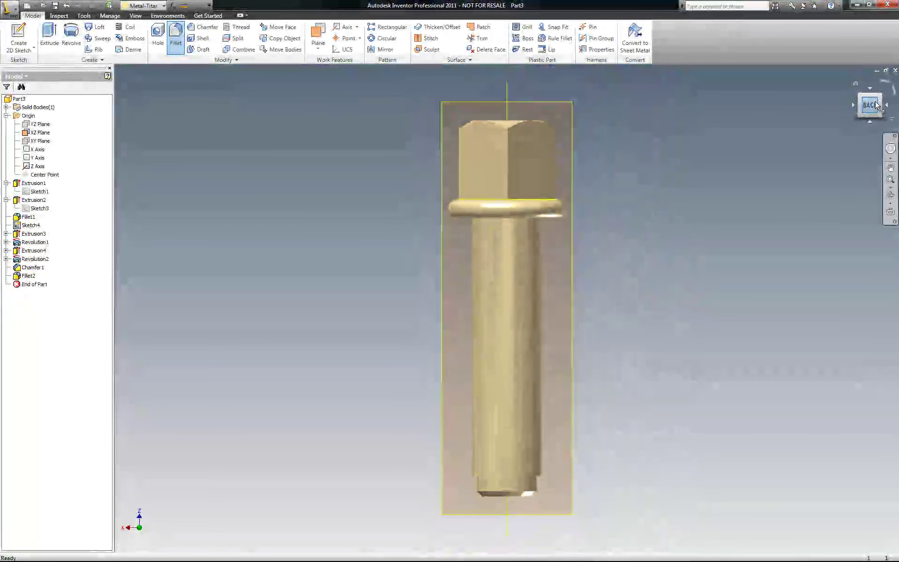
{"action": "left_click", "coordinate": [856, 85]}
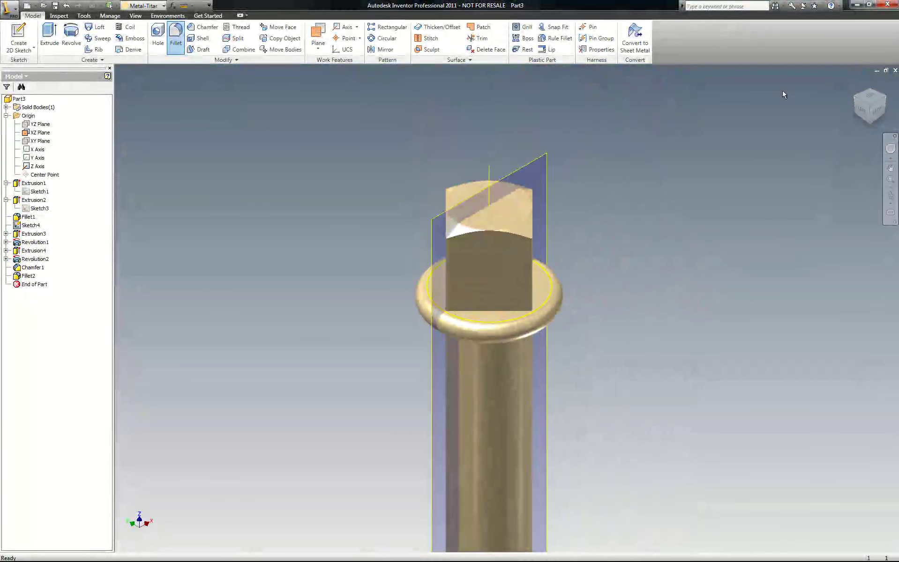
{"action": "scroll", "coordinate": [607, 127], "scroll_direction": "up", "scroll_amount": 3}
{"action": "scroll", "coordinate": [499, 119], "scroll_direction": "down", "scroll_amount": 3}
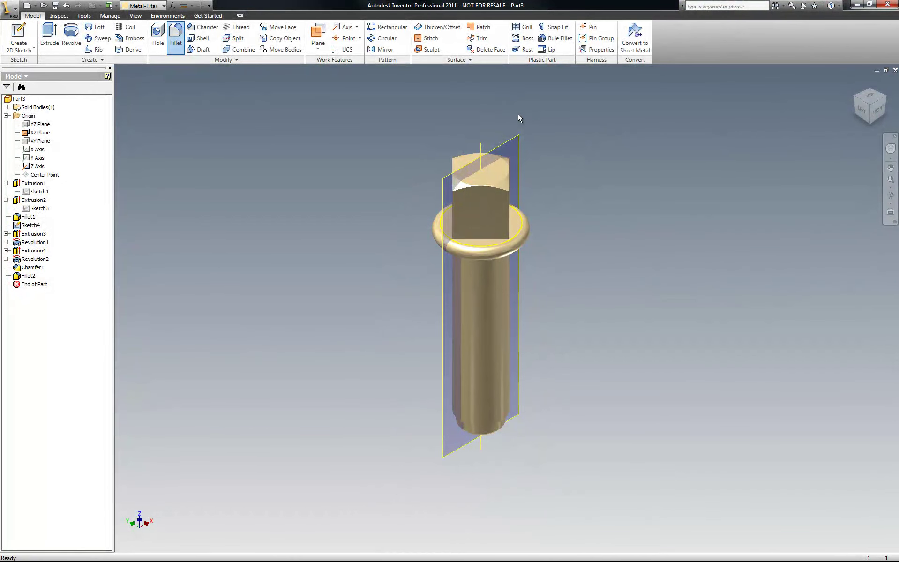
{"action": "left_click", "coordinate": [514, 137]}
{"action": "right_click", "coordinate": [516, 138]}
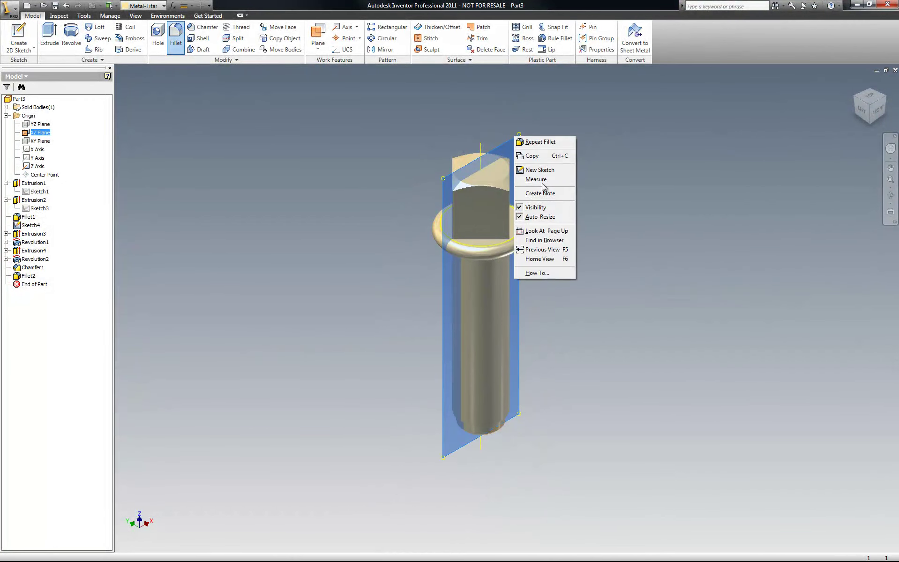
{"action": "left_click", "coordinate": [541, 207]}
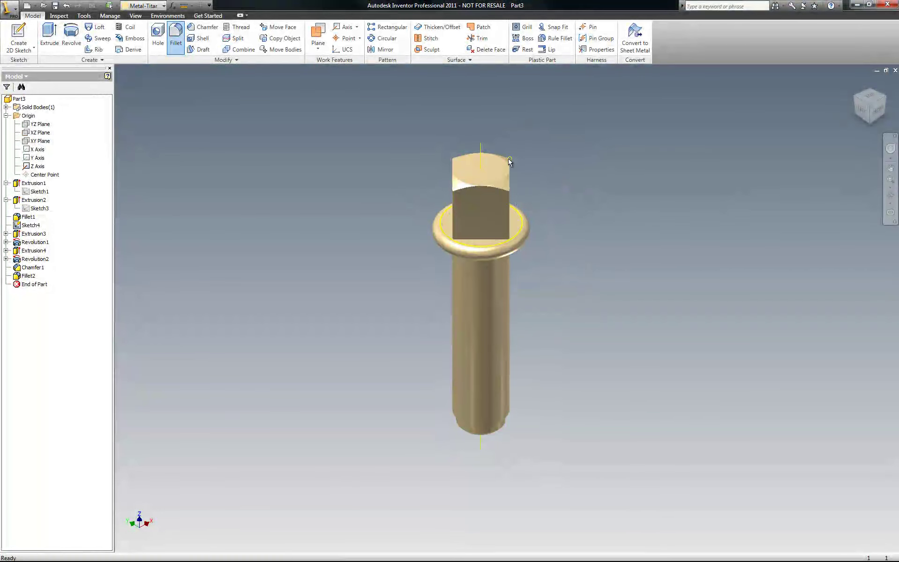
{"action": "left_click", "coordinate": [484, 148]}
{"action": "right_click", "coordinate": [483, 146]}
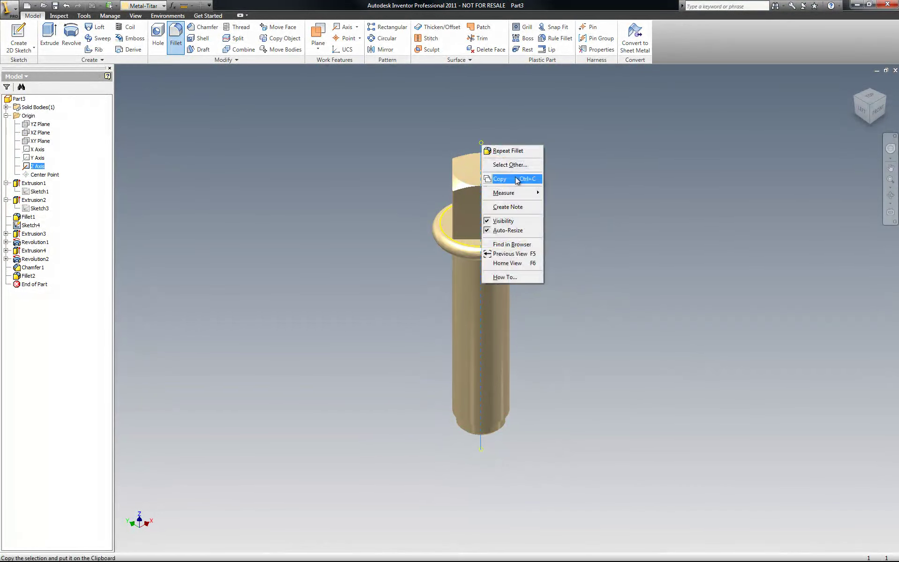
{"action": "left_click", "coordinate": [489, 221]}
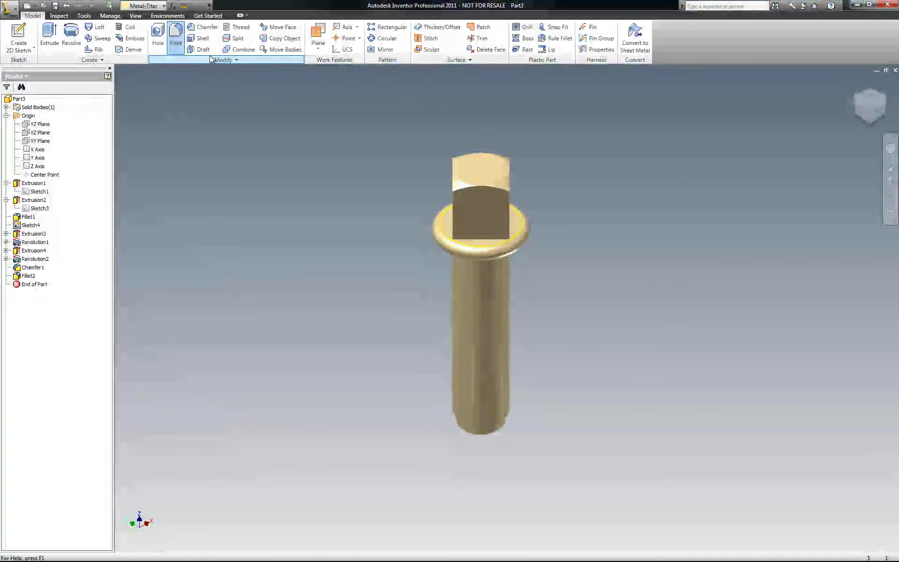
Step: Set up a full-length thread on the shank's large cylindrical face and open its thread specification
{"action": "left_click", "coordinate": [238, 27]}
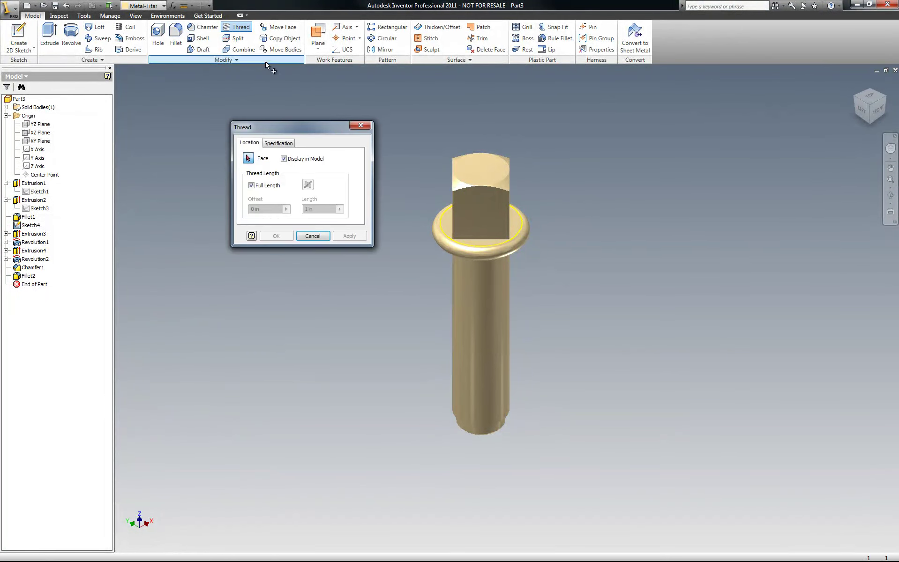
{"action": "left_click", "coordinate": [465, 337]}
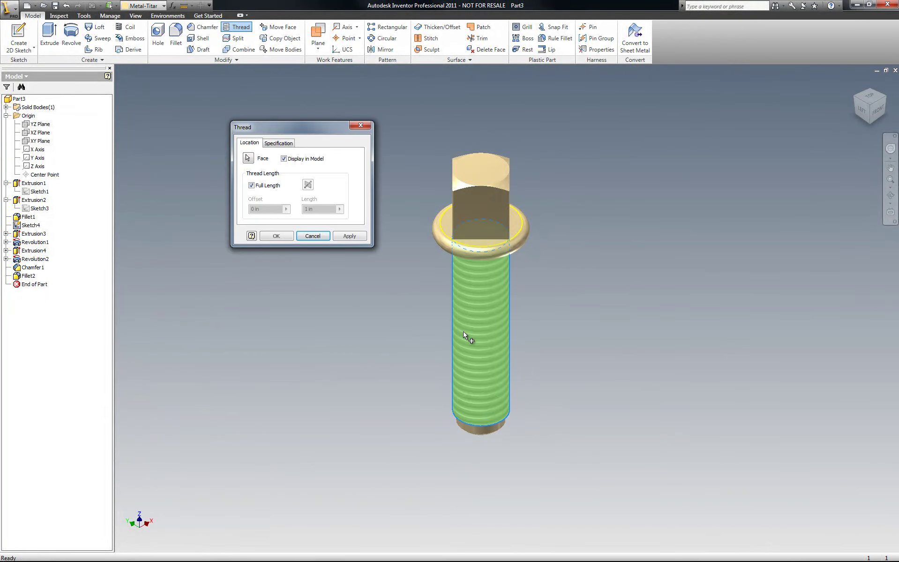
{"action": "left_click", "coordinate": [278, 143]}
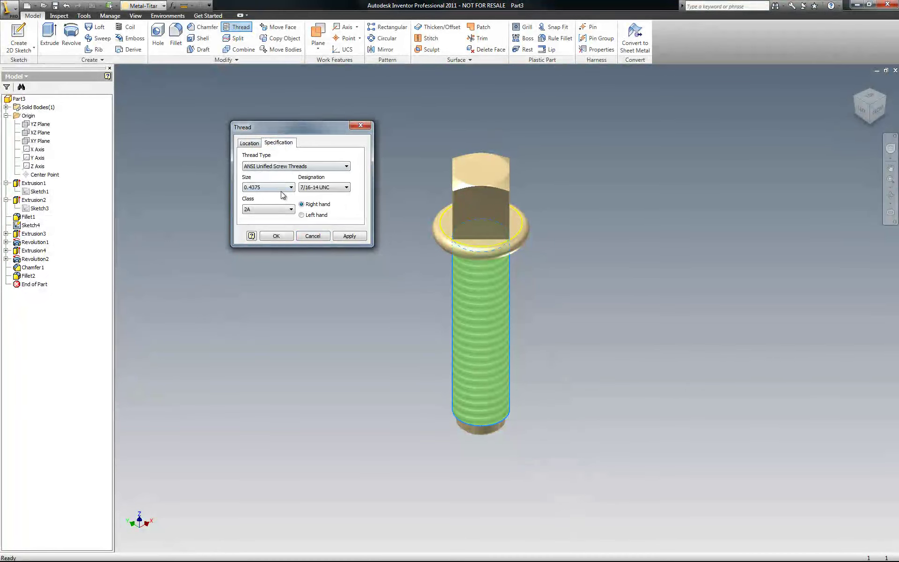